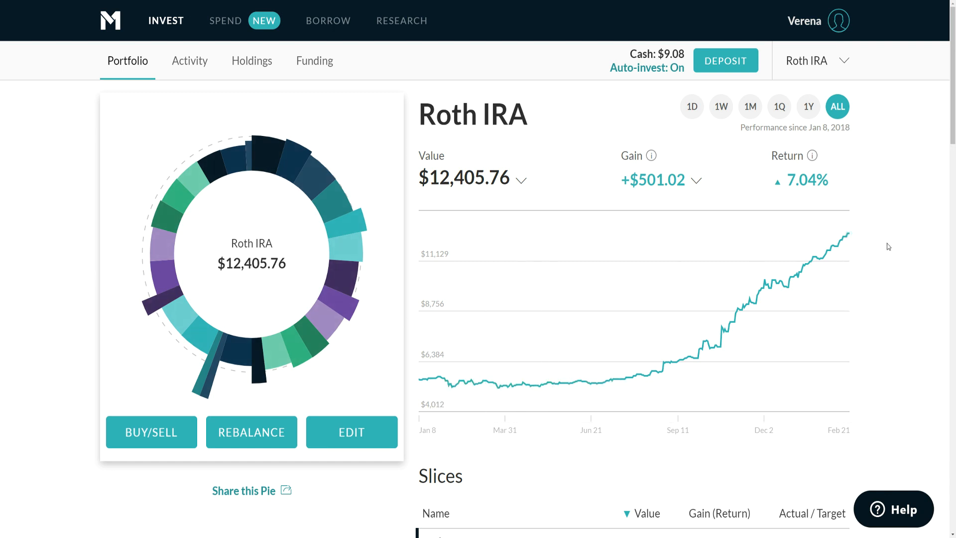
- Review the Roth IRA pie's slices, checking each holding's value, gain and actual versus target percentage
{"action": "scroll", "coordinate": [867, 317], "scroll_direction": "down", "scroll_amount": 7}
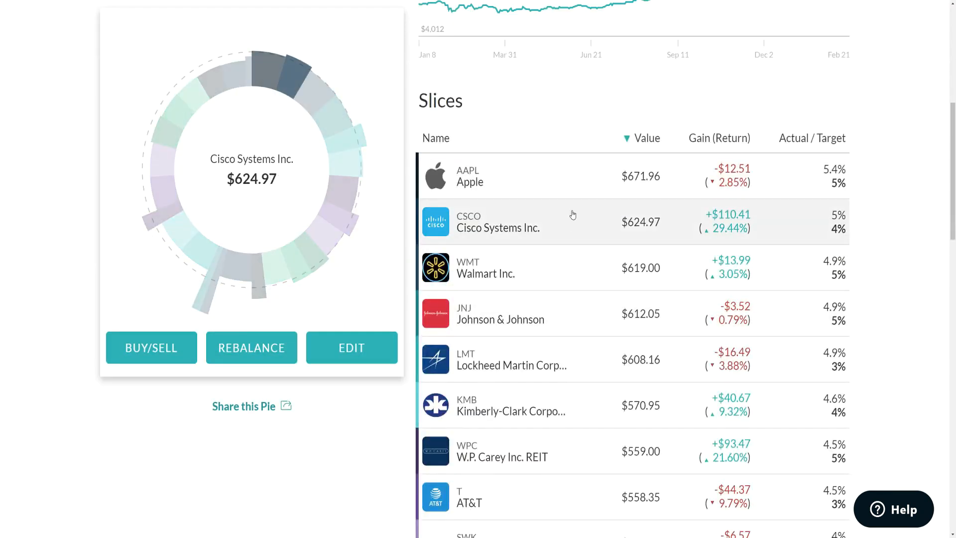
{"action": "scroll", "coordinate": [842, 194], "scroll_direction": "down", "scroll_amount": 1}
{"action": "scroll", "coordinate": [662, 299], "scroll_direction": "down", "scroll_amount": 15}
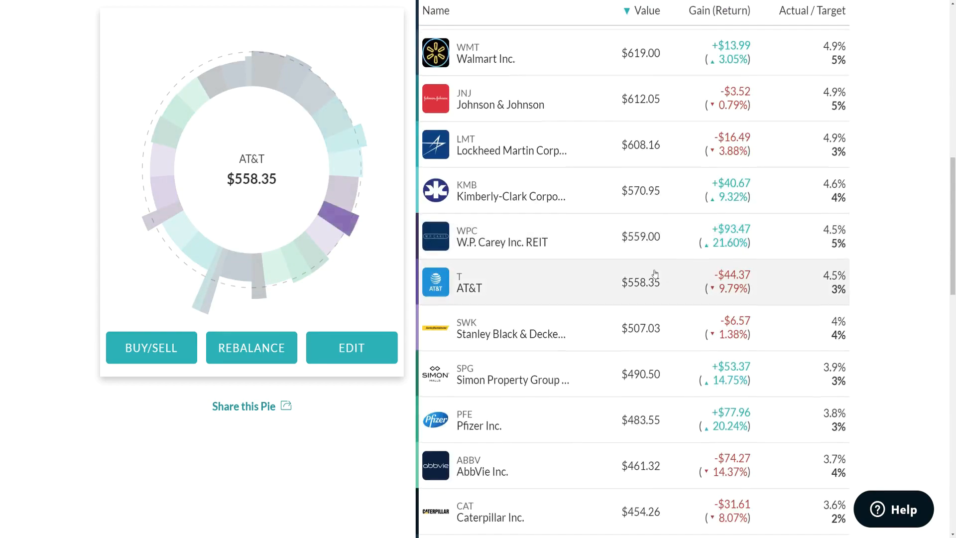
{"action": "scroll", "coordinate": [697, 308], "scroll_direction": "down", "scroll_amount": 6}
{"action": "scroll", "coordinate": [734, 284], "scroll_direction": "up", "scroll_amount": 18}
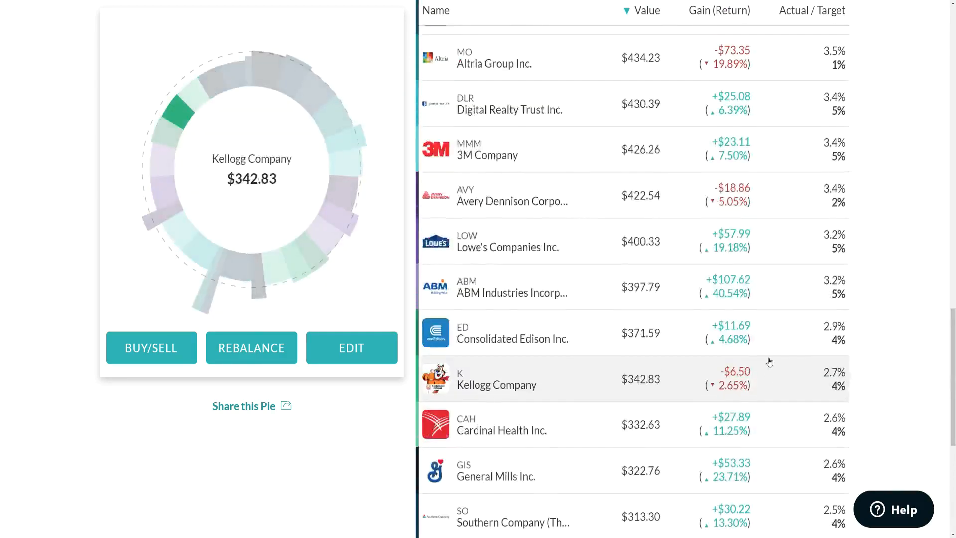
{"action": "scroll", "coordinate": [830, 340], "scroll_direction": "up", "scroll_amount": 10}
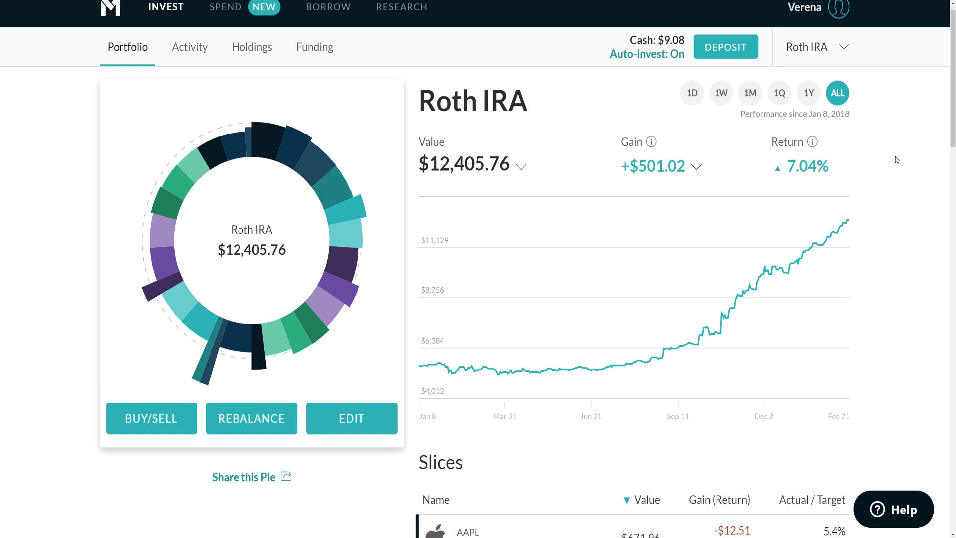
{"action": "scroll", "coordinate": [716, 258], "scroll_direction": "down", "scroll_amount": 9}
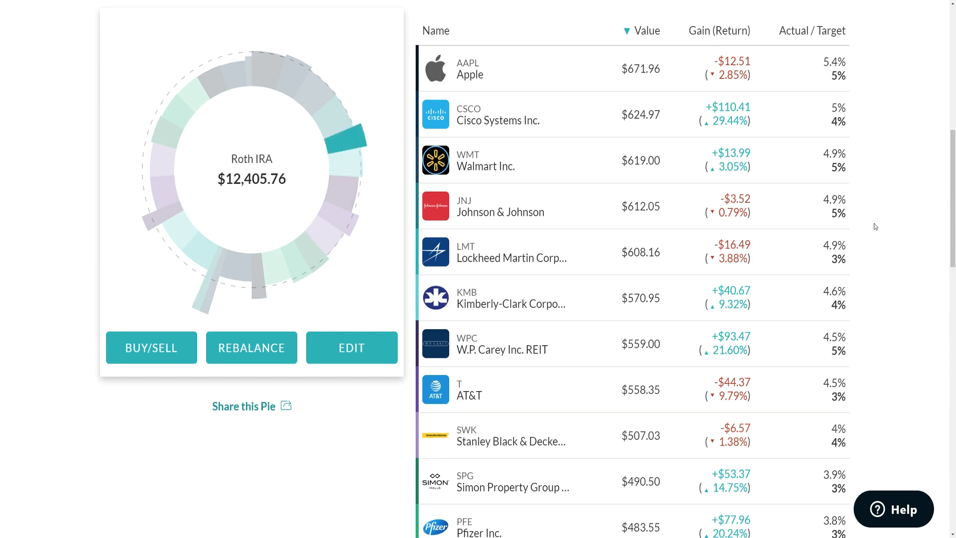
{"action": "scroll", "coordinate": [910, 260], "scroll_direction": "up", "scroll_amount": 6}
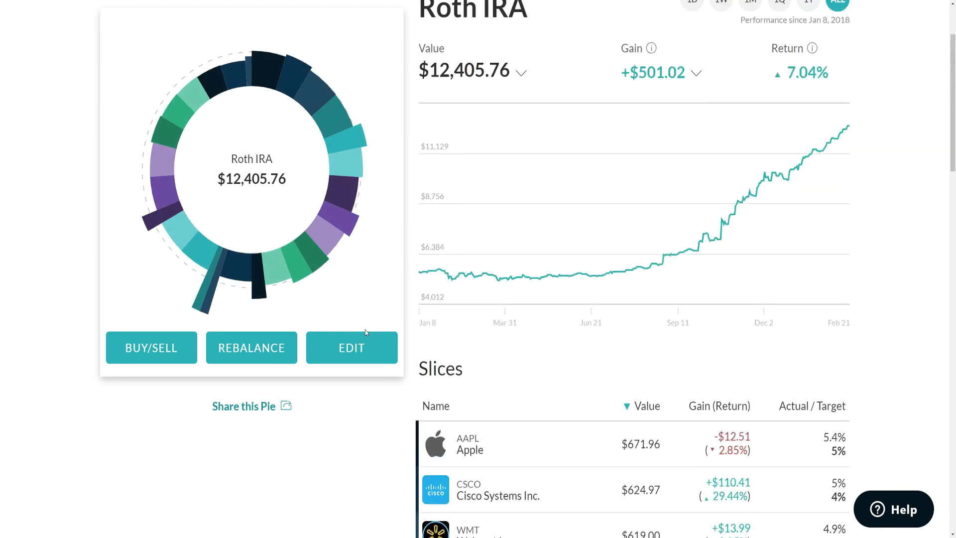
{"action": "scroll", "coordinate": [365, 330], "scroll_direction": "up", "scroll_amount": 2}
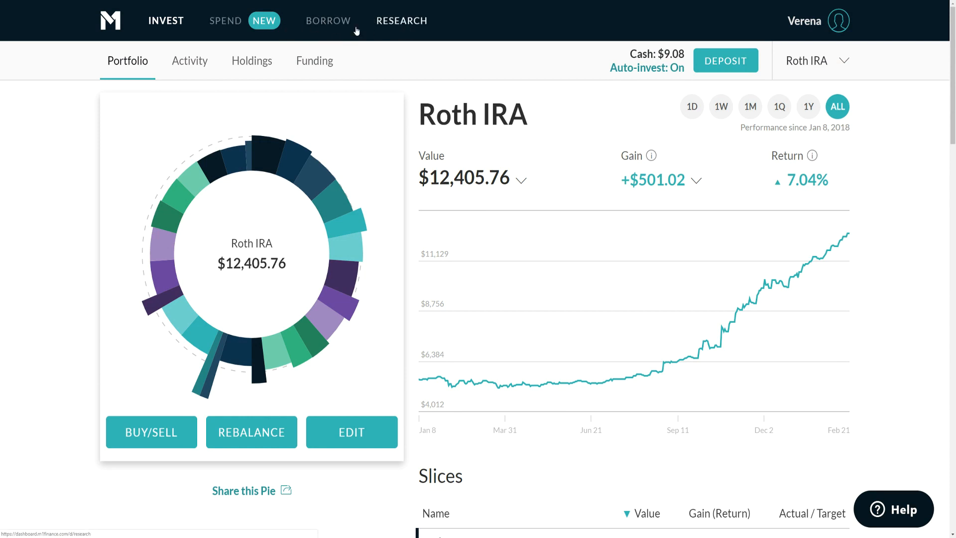
- Open your own pies in the research area, look through the existing ones and start creating a new pie
{"action": "left_click", "coordinate": [401, 22]}
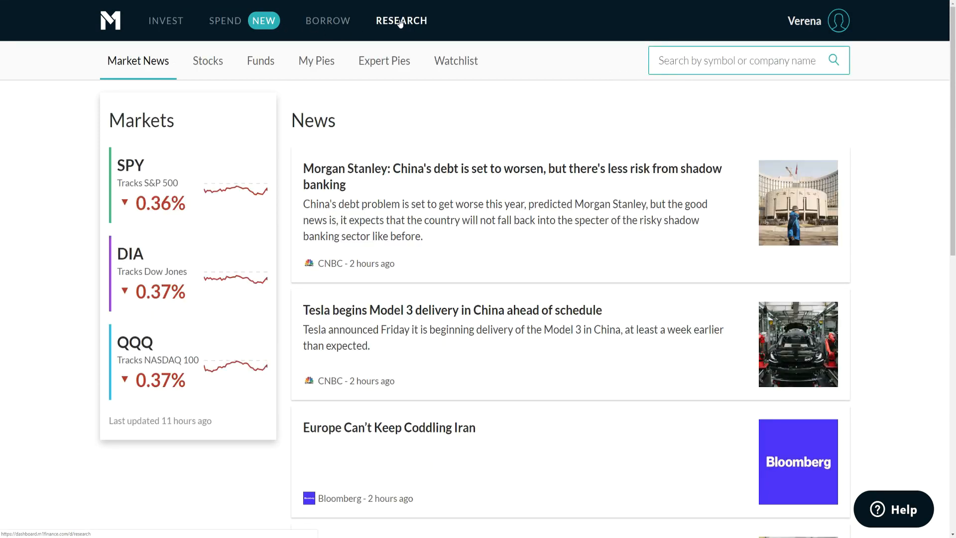
{"action": "left_click", "coordinate": [320, 62]}
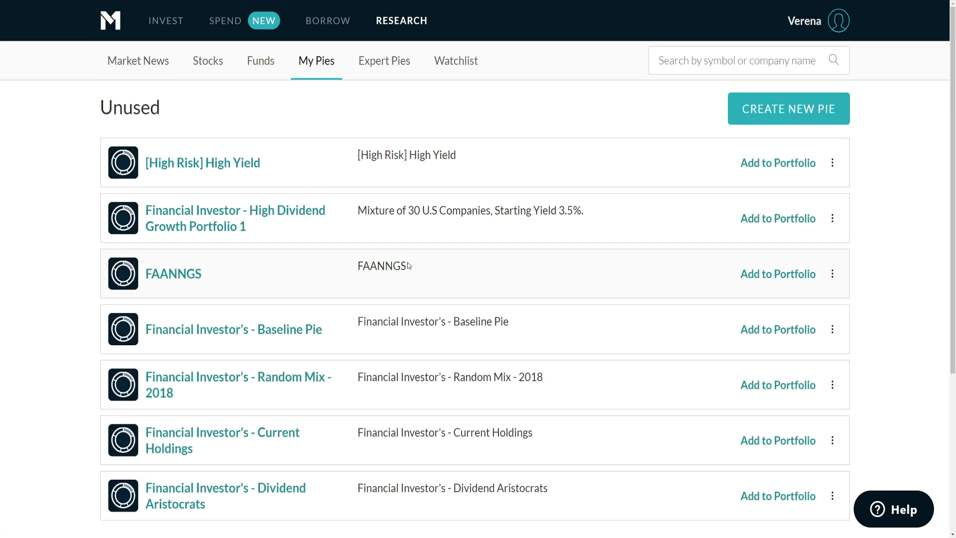
{"action": "scroll", "coordinate": [203, 337], "scroll_direction": "down", "scroll_amount": 2}
{"action": "scroll", "coordinate": [85, 312], "scroll_direction": "up", "scroll_amount": 2}
{"action": "scroll", "coordinate": [86, 292], "scroll_direction": "down", "scroll_amount": 2}
{"action": "scroll", "coordinate": [83, 286], "scroll_direction": "up", "scroll_amount": 1}
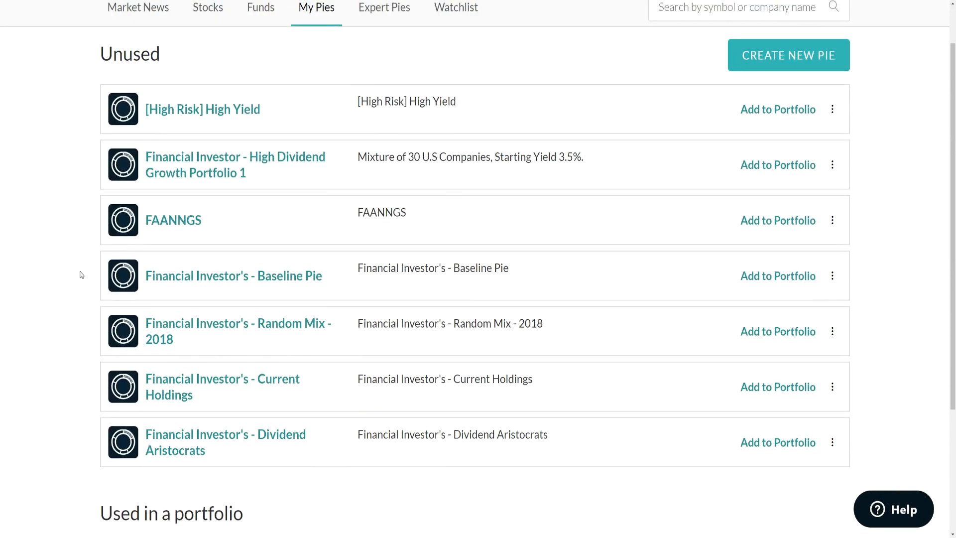
{"action": "scroll", "coordinate": [408, 175], "scroll_direction": "up", "scroll_amount": 1}
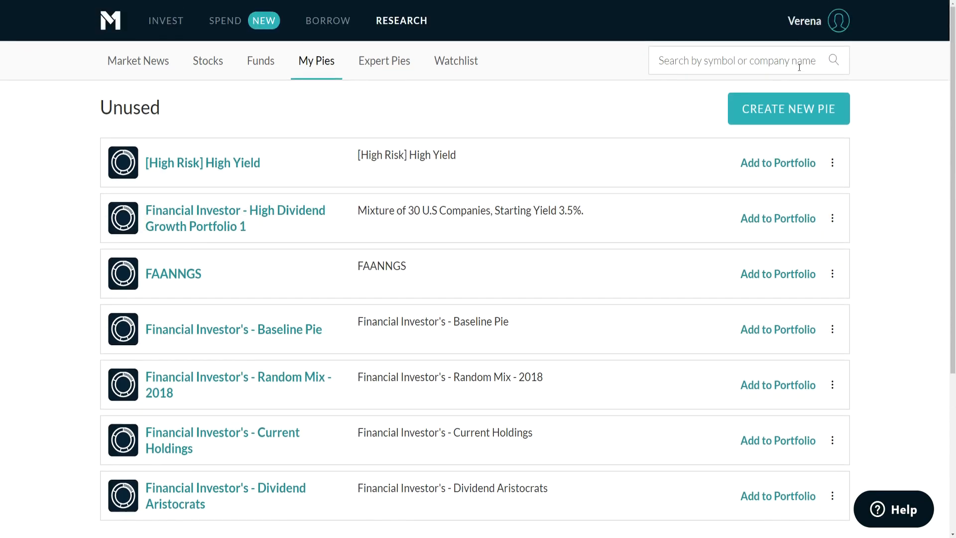
{"action": "left_click", "coordinate": [791, 106]}
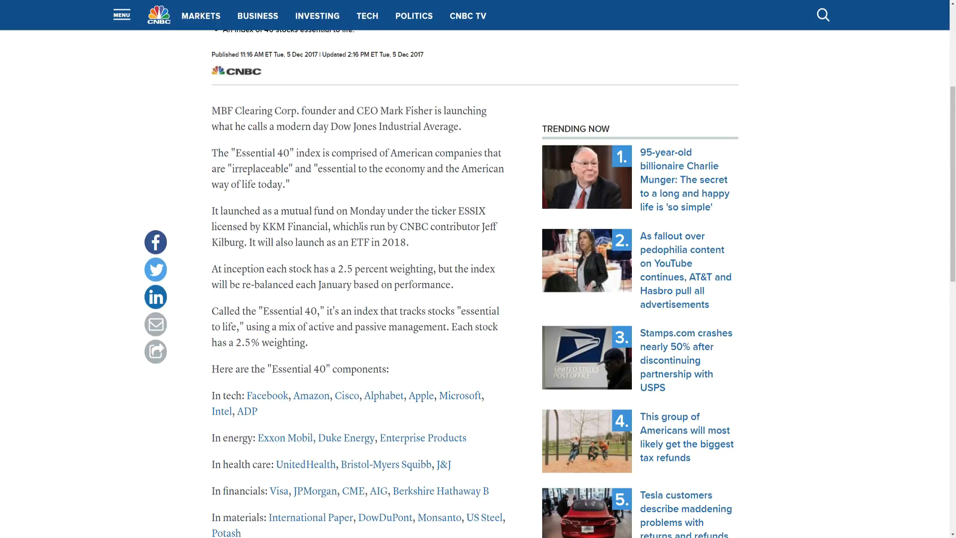
- Arrange the stock search and the CNBC article side by side, widen the stock search, and show the article's "Essential 40" components
{"action": "scroll", "coordinate": [360, 226], "scroll_direction": "down", "scroll_amount": 2}
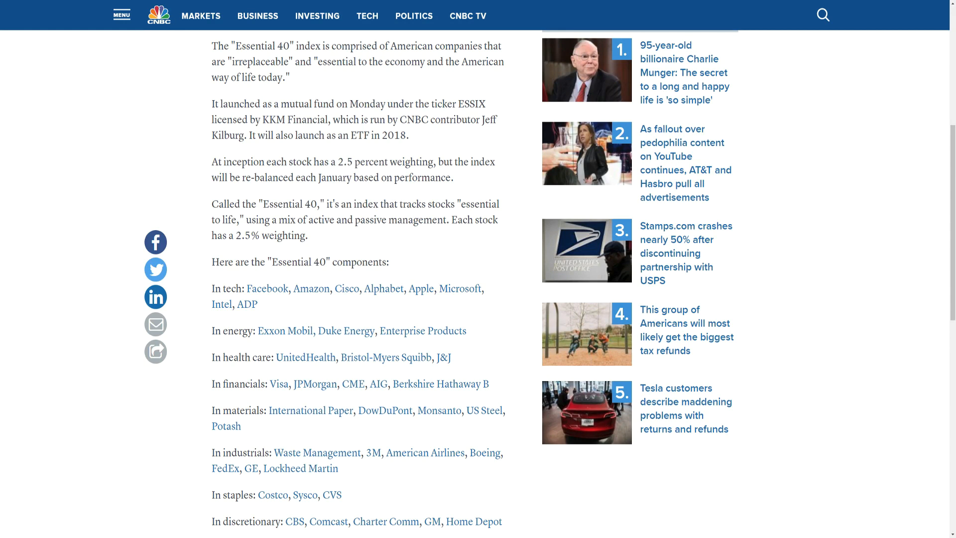
{"action": "key", "text": "alt+Tab"}
{"action": "key", "text": "alt+Tab"}
{"action": "key", "text": "super+Right"}
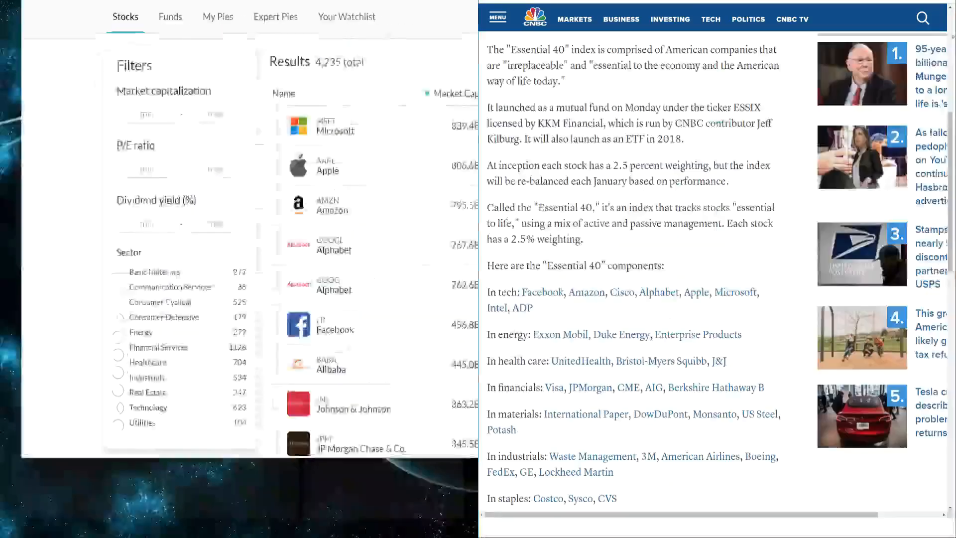
{"action": "left_click", "coordinate": [253, 83]}
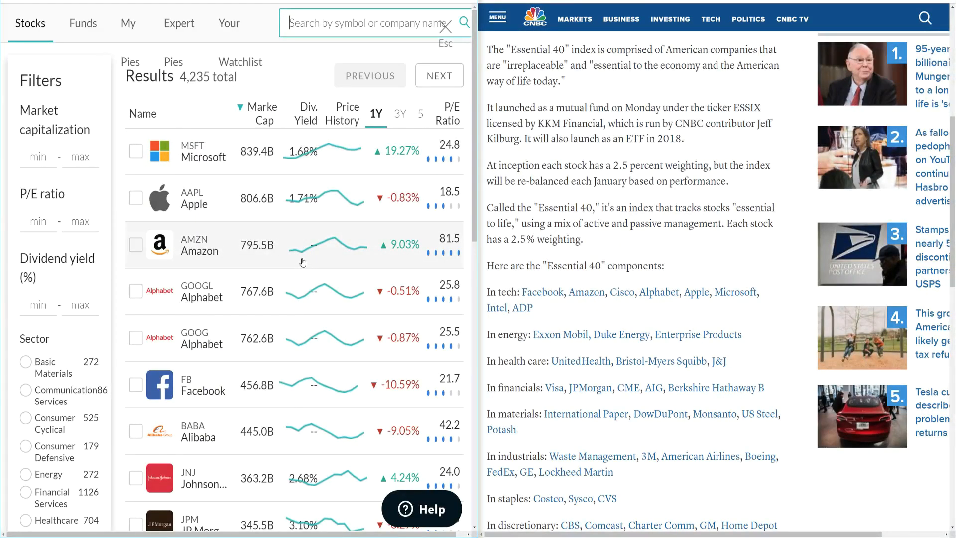
{"action": "left_click_drag", "start_coordinate": [479, 87], "coordinate": [555, 92]}
{"action": "left_click", "coordinate": [690, 242]}
{"action": "scroll", "coordinate": [689, 243], "scroll_direction": "down", "scroll_amount": 1}
{"action": "scroll", "coordinate": [689, 243], "scroll_direction": "down", "scroll_amount": 1}
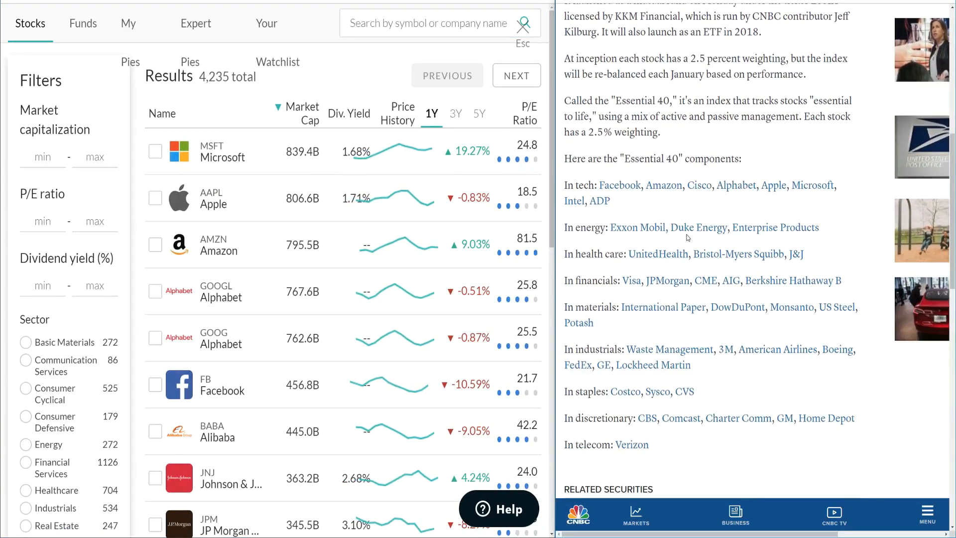
{"action": "scroll", "coordinate": [640, 221], "scroll_direction": "down", "scroll_amount": 2}
{"action": "scroll", "coordinate": [645, 228], "scroll_direction": "up", "scroll_amount": 2}
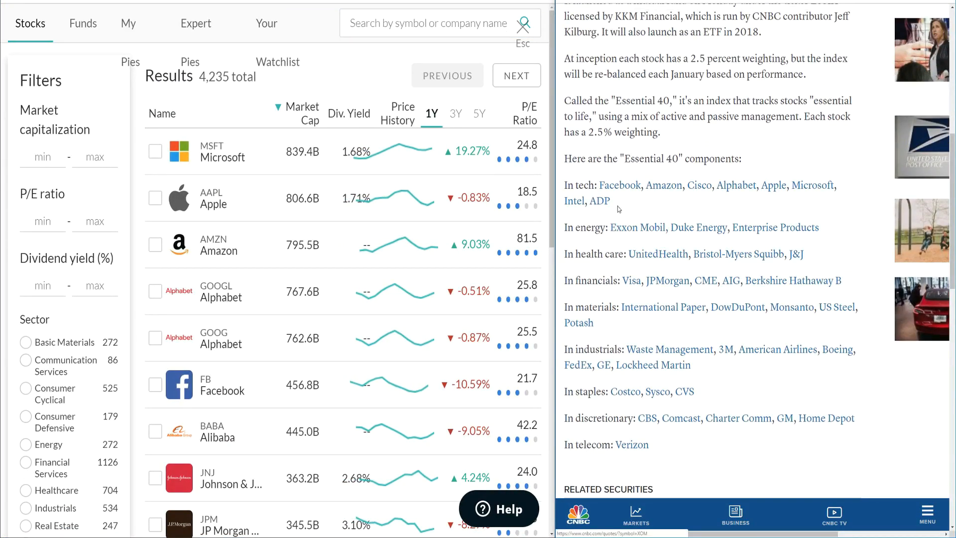
- Mark the tech group in the article, find Facebook in the stock search and add it to the basket
{"action": "double_click", "coordinate": [585, 185]}
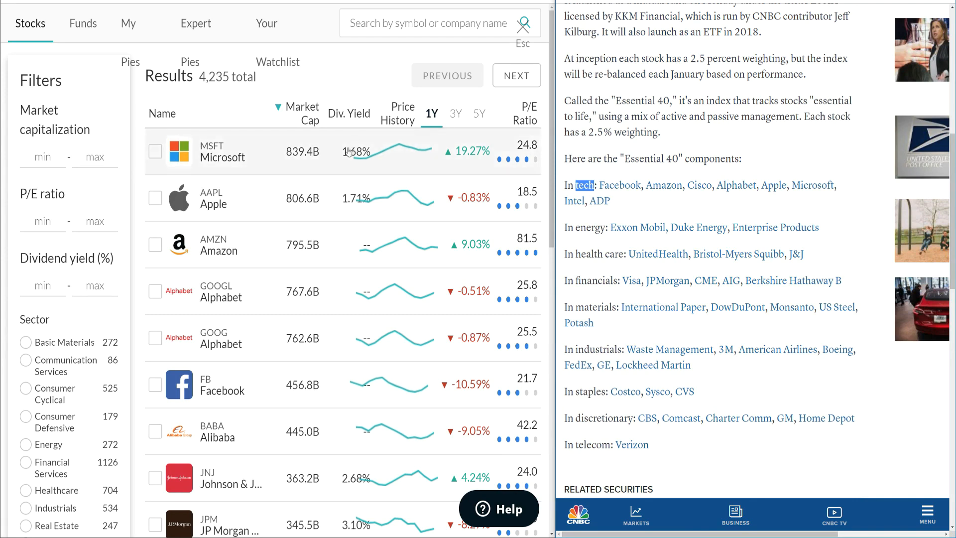
{"action": "left_click", "coordinate": [418, 29]}
{"action": "type", "text": "face"}
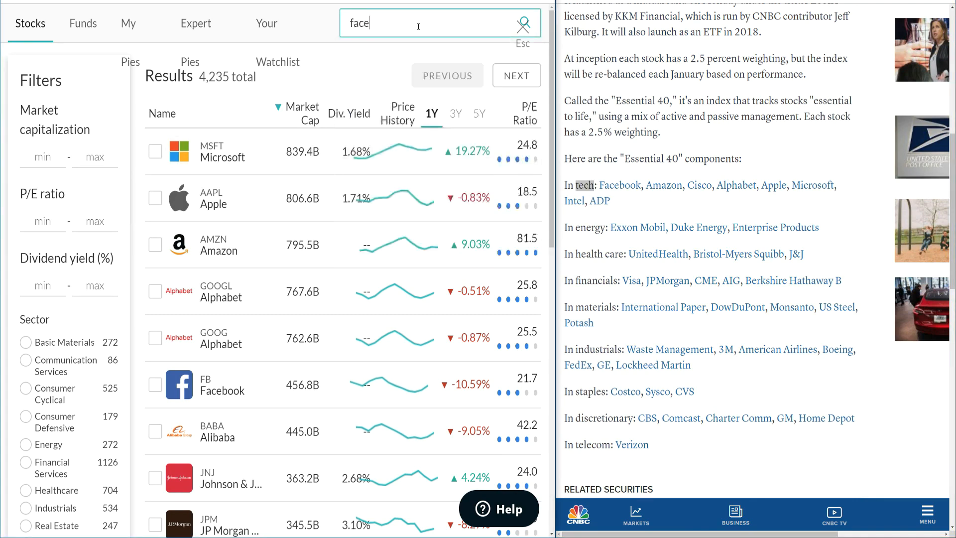
{"action": "left_click", "coordinate": [412, 55]}
{"action": "left_click", "coordinate": [117, 289]}
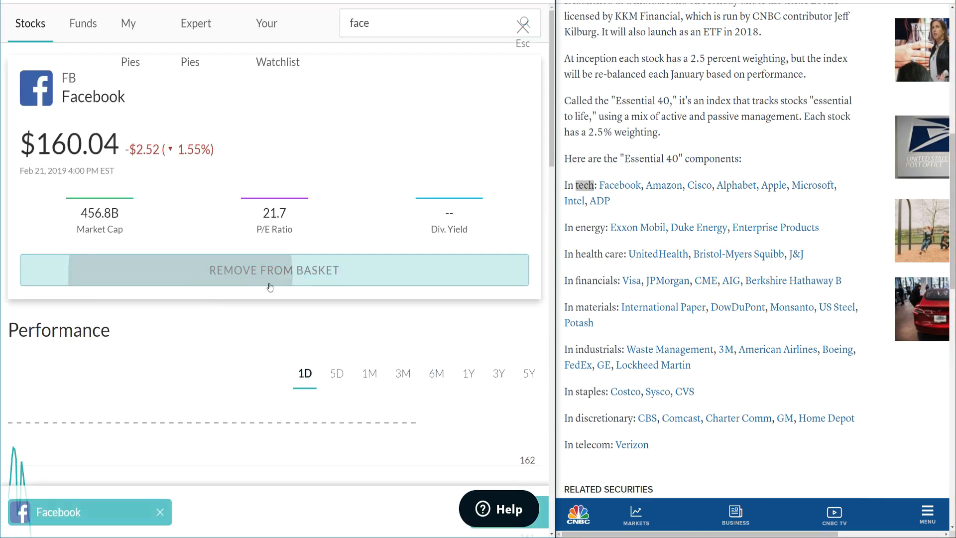
- Find Amazon (AMZN) and add it to the basket
{"action": "left_click", "coordinate": [438, 27]}
{"action": "type", "text": "amaz"}
{"action": "left_click", "coordinate": [418, 68]}
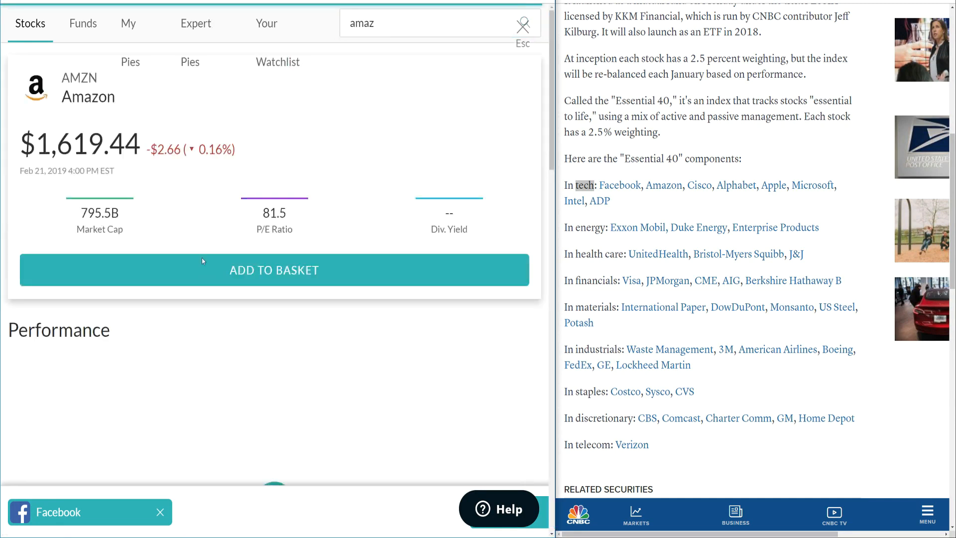
{"action": "left_click", "coordinate": [418, 270]}
- Look up Cisco Systems Inc. (CSCO) and add it to the basket
{"action": "left_click", "coordinate": [419, 18]}
{"action": "type", "text": "cisco"}
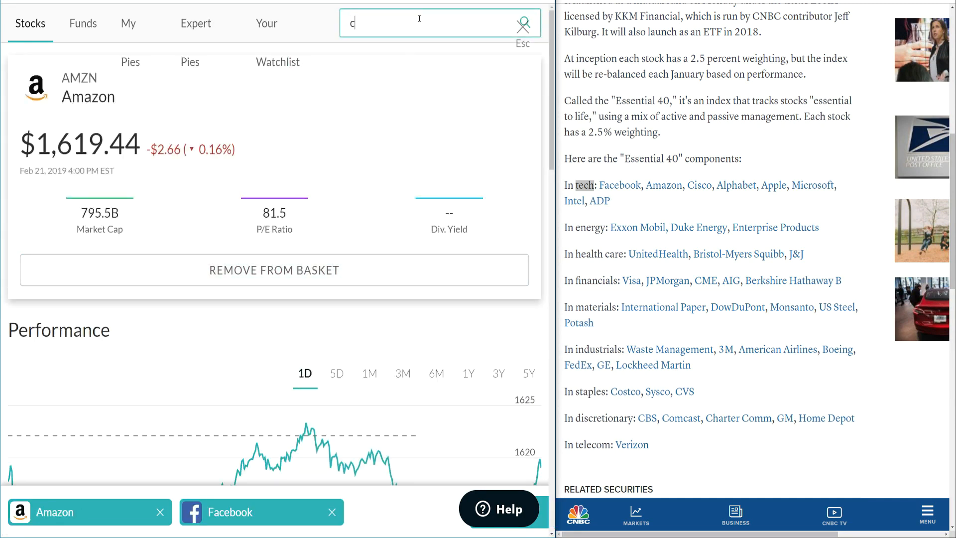
{"action": "left_click", "coordinate": [434, 63]}
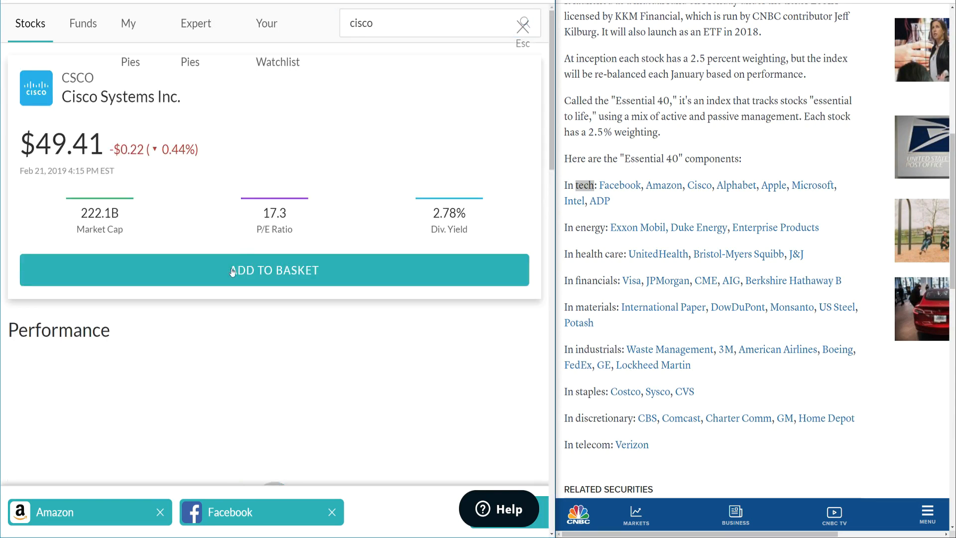
{"action": "left_click", "coordinate": [274, 270]}
- Find Alphabet under the ticker GOOG and add it to the basket
{"action": "left_click", "coordinate": [386, 24]}
{"action": "type", "text": "goog"}
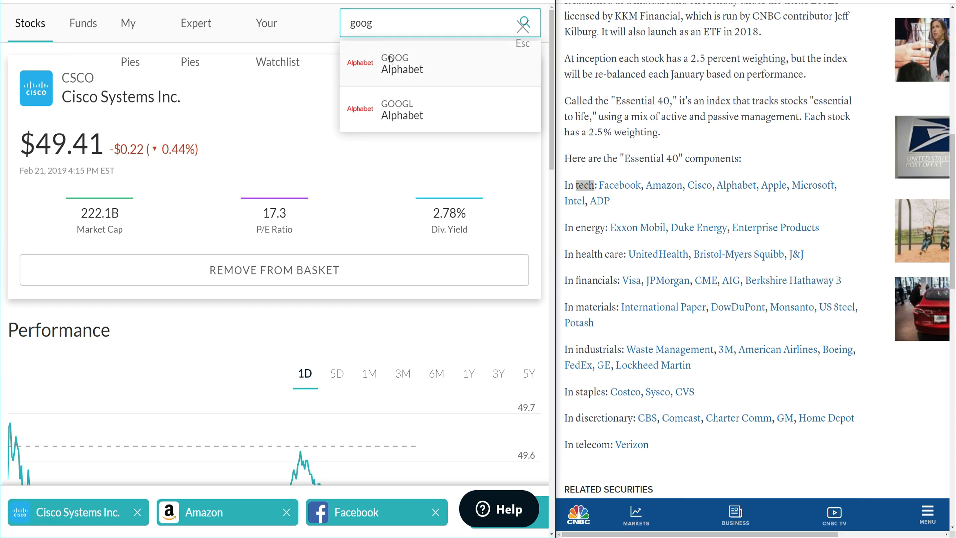
{"action": "left_click", "coordinate": [390, 60]}
{"action": "left_click", "coordinate": [142, 263]}
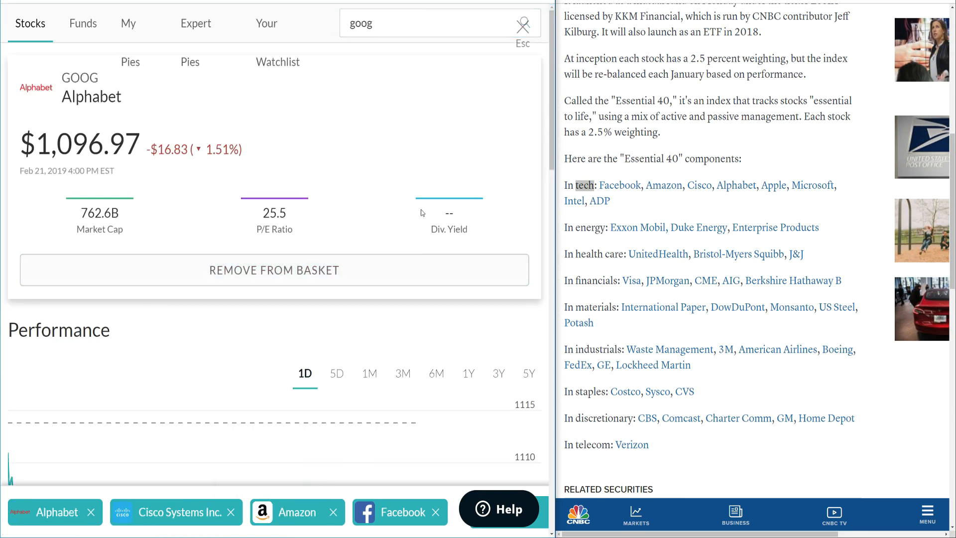
- Find Apple by its ticker AAPL and add it to the basket
{"action": "left_click", "coordinate": [383, 21]}
{"action": "type", "text": "aapl"}
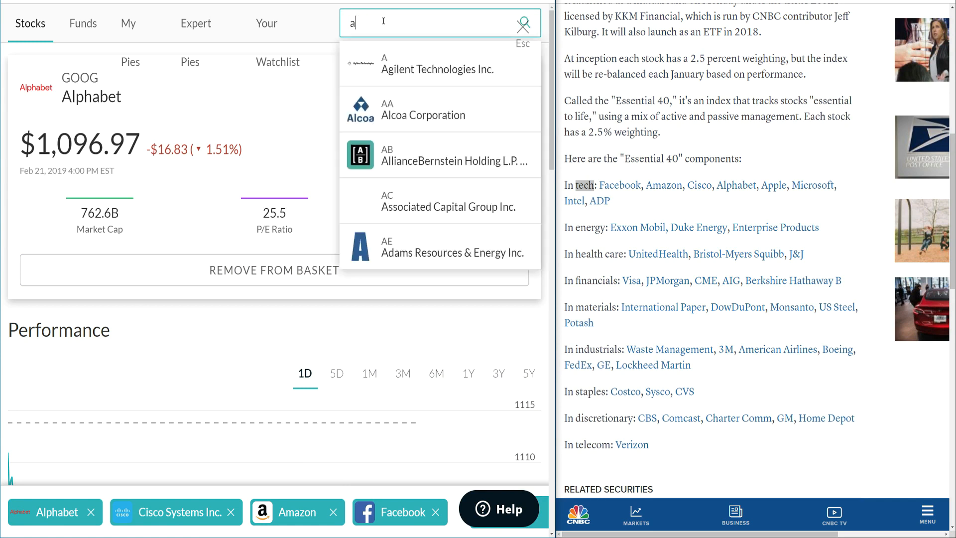
{"action": "left_click", "coordinate": [389, 64]}
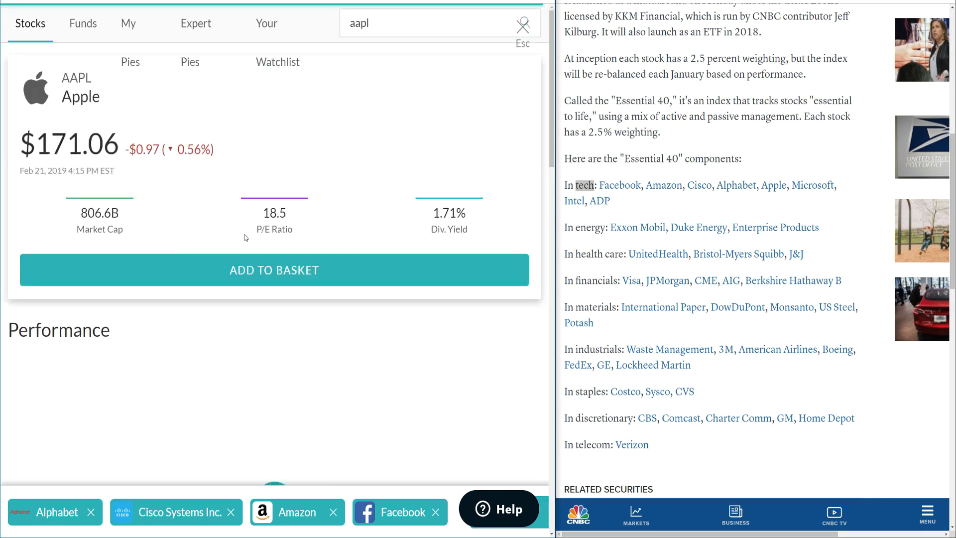
{"action": "left_click", "coordinate": [274, 270]}
- Find Microsoft by its ticker MSFT and add it to the basket
{"action": "left_click", "coordinate": [389, 18]}
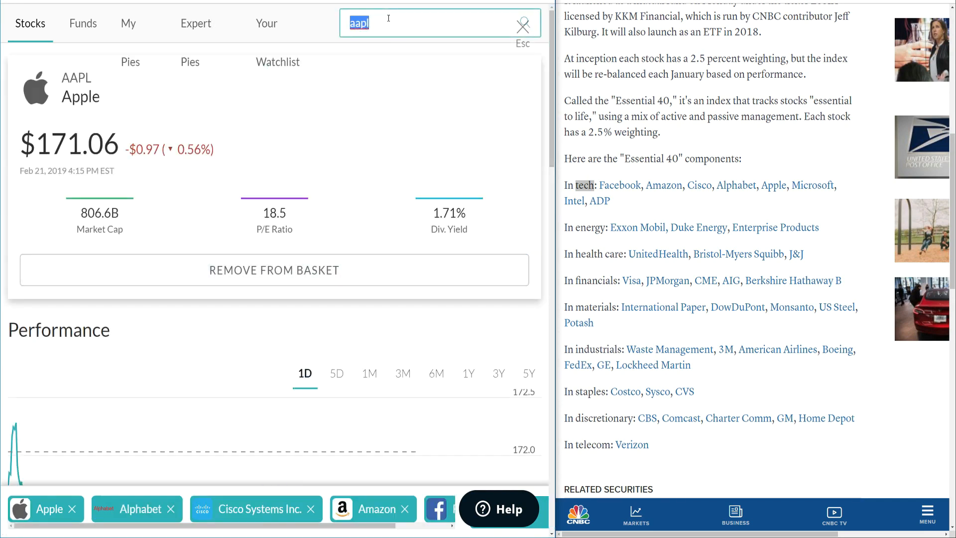
{"action": "type", "text": "msft"}
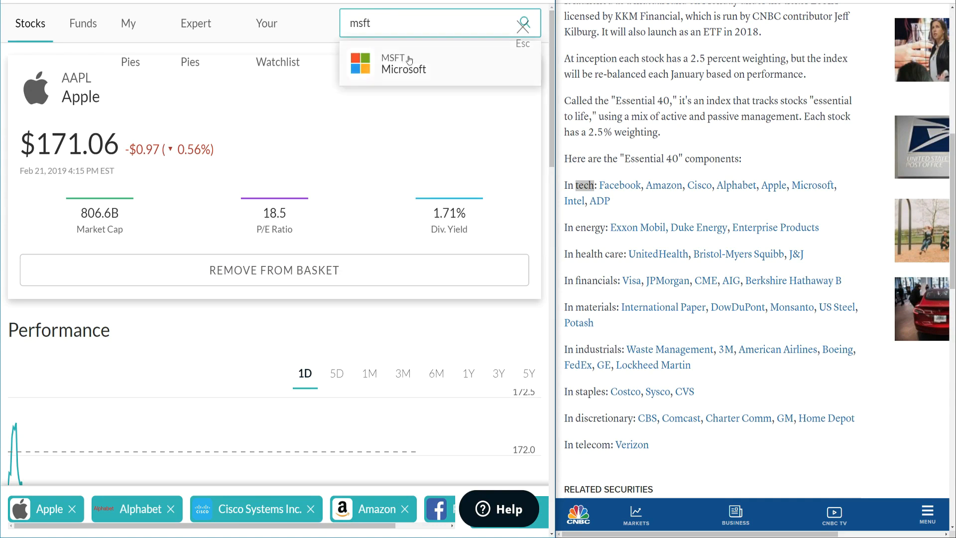
{"action": "left_click", "coordinate": [409, 60]}
{"action": "left_click", "coordinate": [274, 270]}
- Find Intel by its ticker INTC, repeating the search, and add it to the basket
{"action": "left_click", "coordinate": [387, 23]}
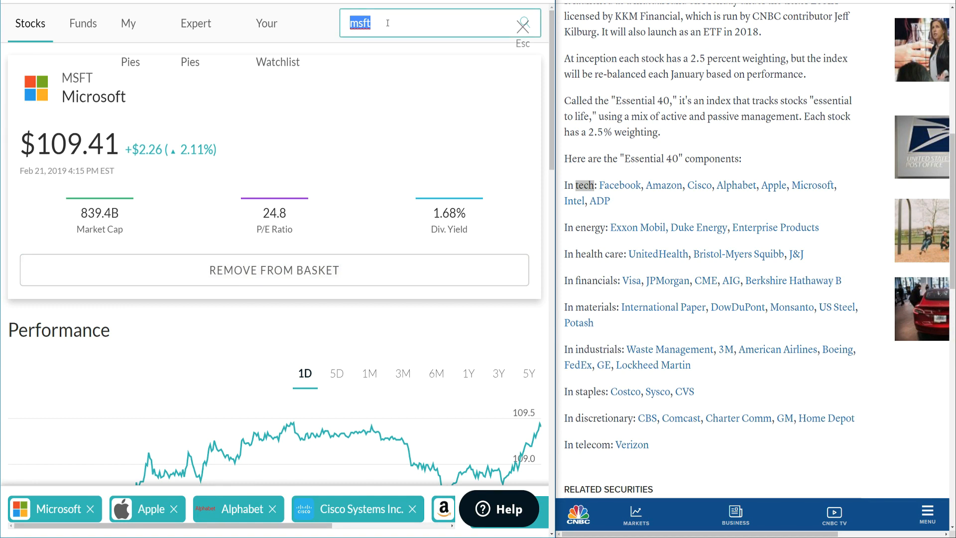
{"action": "type", "text": "intc"}
{"action": "key", "text": "BackSpace"}
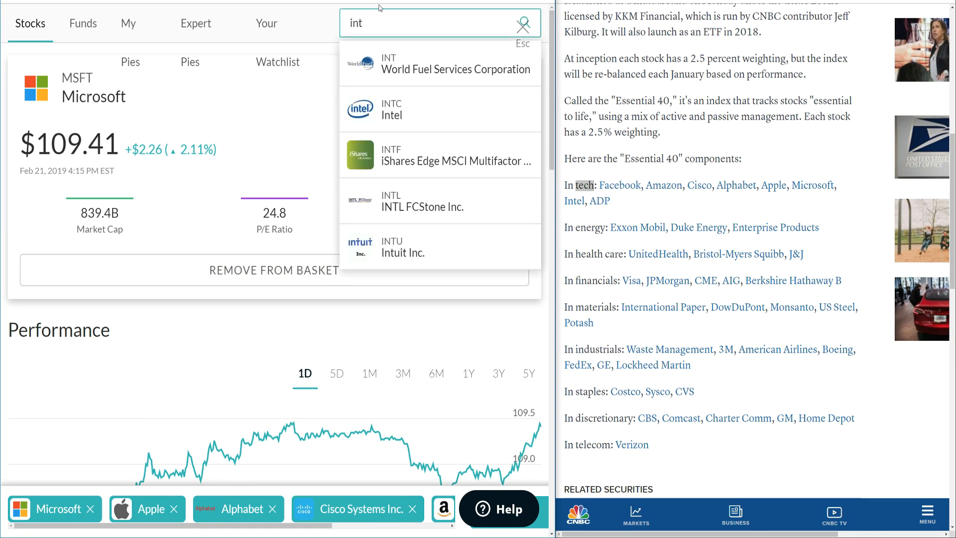
{"action": "left_click", "coordinate": [393, 110]}
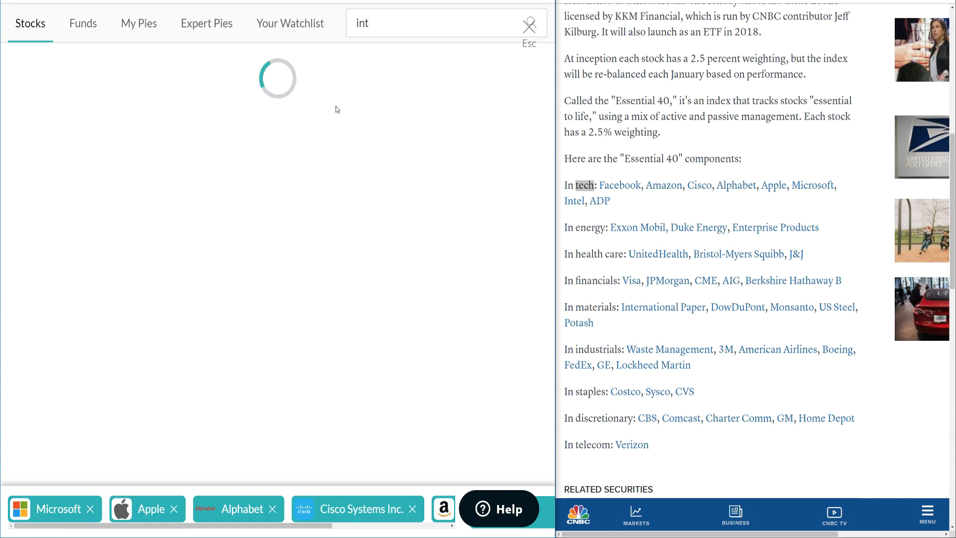
{"action": "left_click", "coordinate": [399, 29]}
{"action": "type", "text": "c"}
{"action": "key", "text": "BackSpace"}
{"action": "type", "text": "intc"}
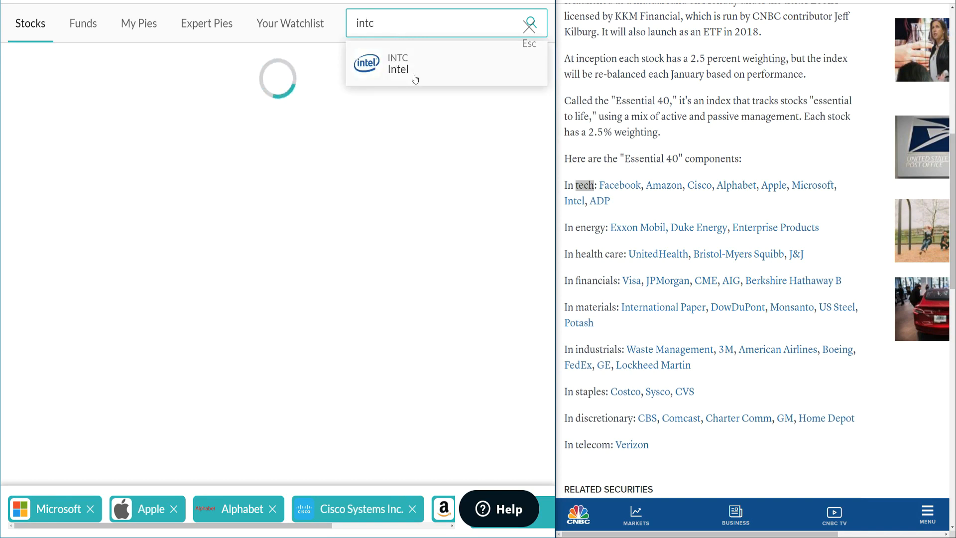
{"action": "left_click", "coordinate": [415, 75]}
{"action": "left_click", "coordinate": [191, 260]}
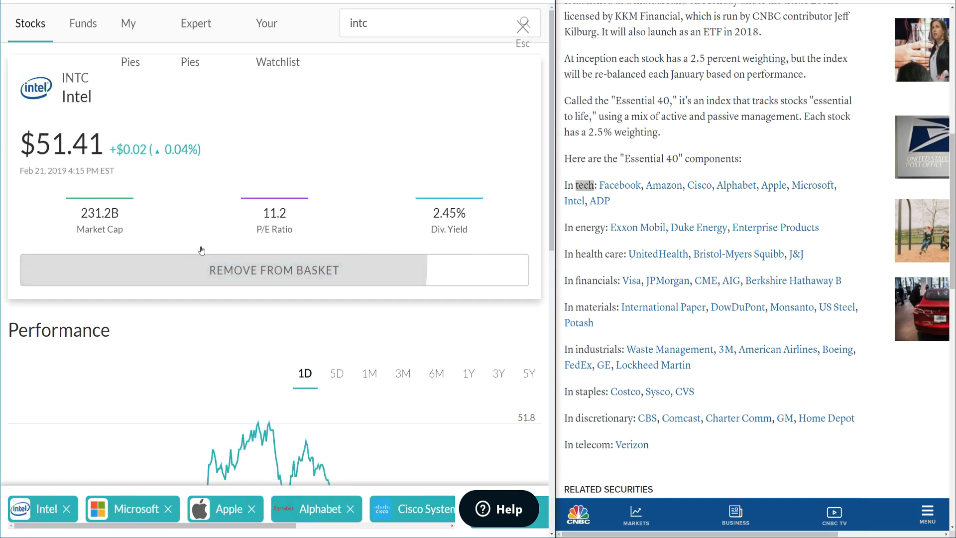
- Find Automatic Data Processing by its ticker ADP and add it to the basket
{"action": "left_click", "coordinate": [389, 29]}
{"action": "type", "text": "adp"}
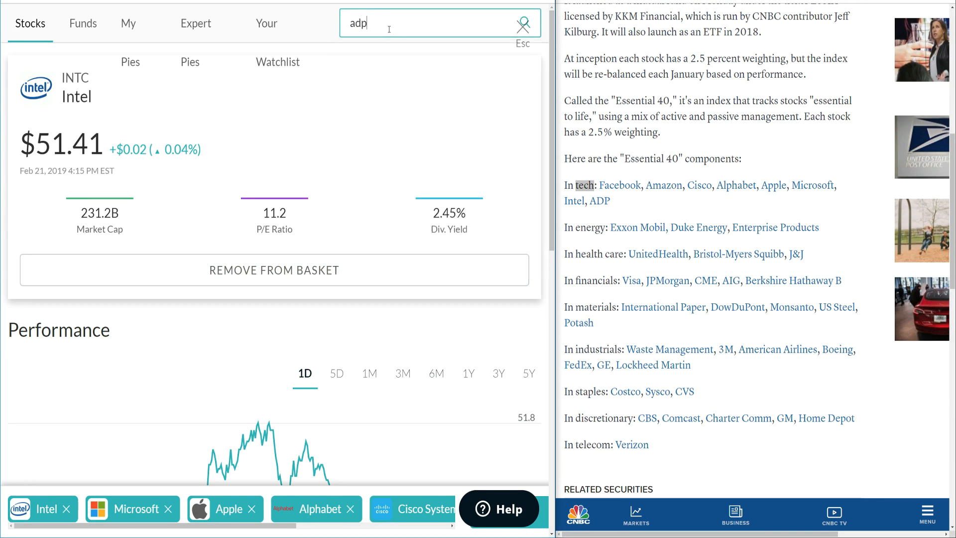
{"action": "left_click", "coordinate": [402, 58]}
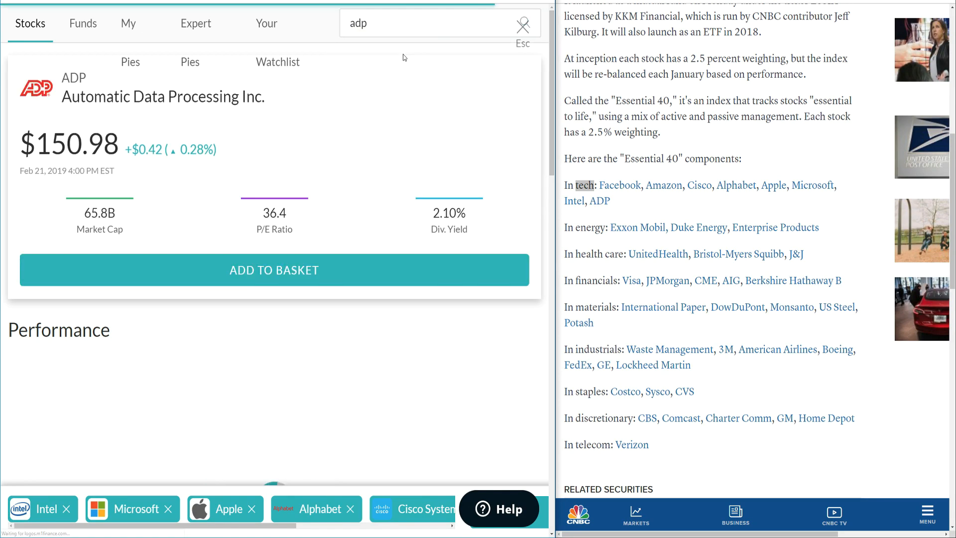
{"action": "left_click", "coordinate": [247, 285]}
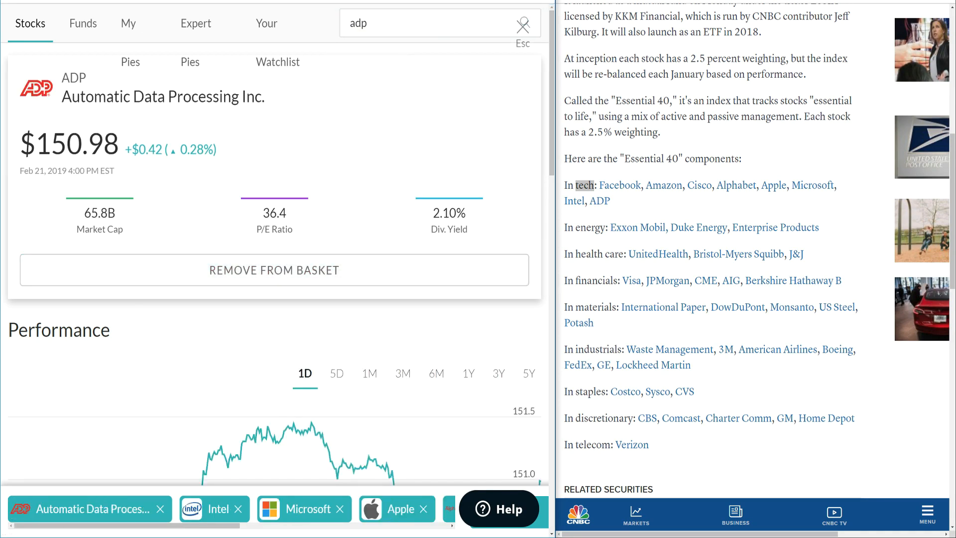
- Widen the M1 Finance window and add the collected tech stocks from the basket to the new pie
{"action": "left_click_drag", "start_coordinate": [555, 363], "coordinate": [715, 364]}
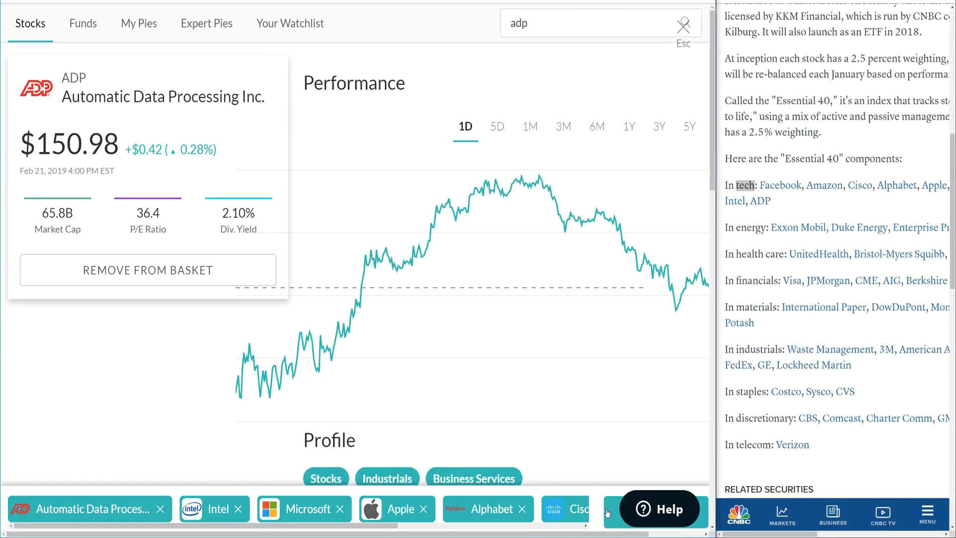
{"action": "left_click_drag", "start_coordinate": [717, 400], "coordinate": [762, 398]}
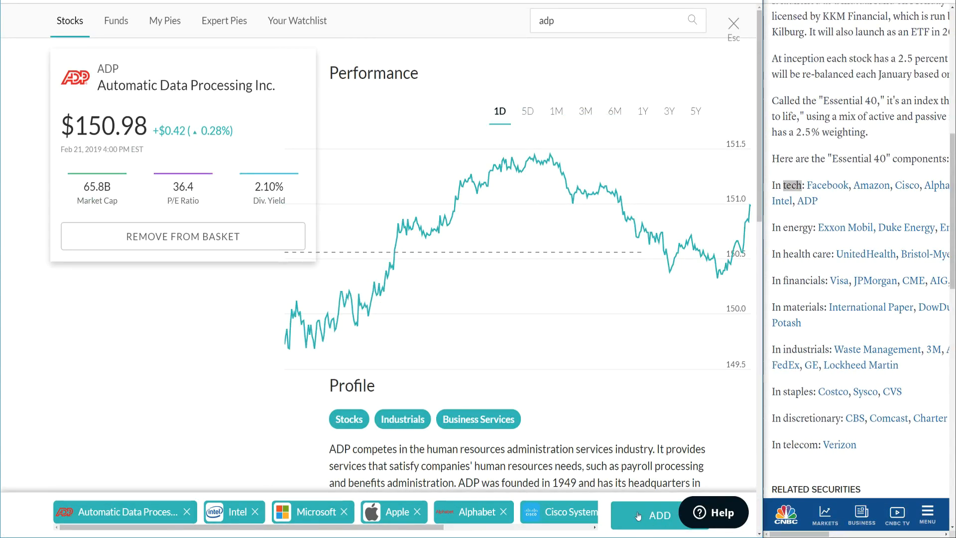
{"action": "left_click", "coordinate": [660, 516]}
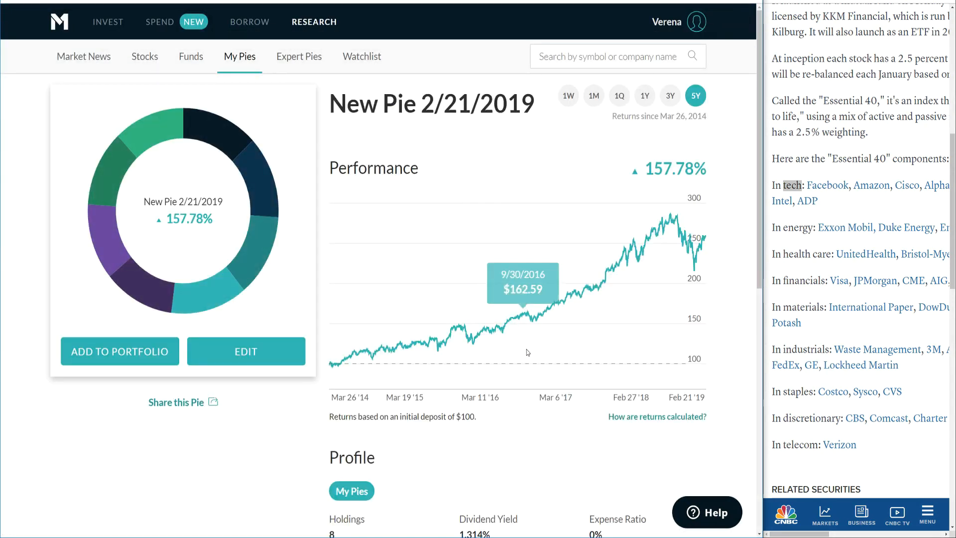
- Compare the new pie's slices with the article's tech list, then set Cisco Systems to 10% and Automatic Data Processing to 13%
{"action": "scroll", "coordinate": [517, 388], "scroll_direction": "down", "scroll_amount": 4}
{"action": "double_click", "coordinate": [331, 321]}
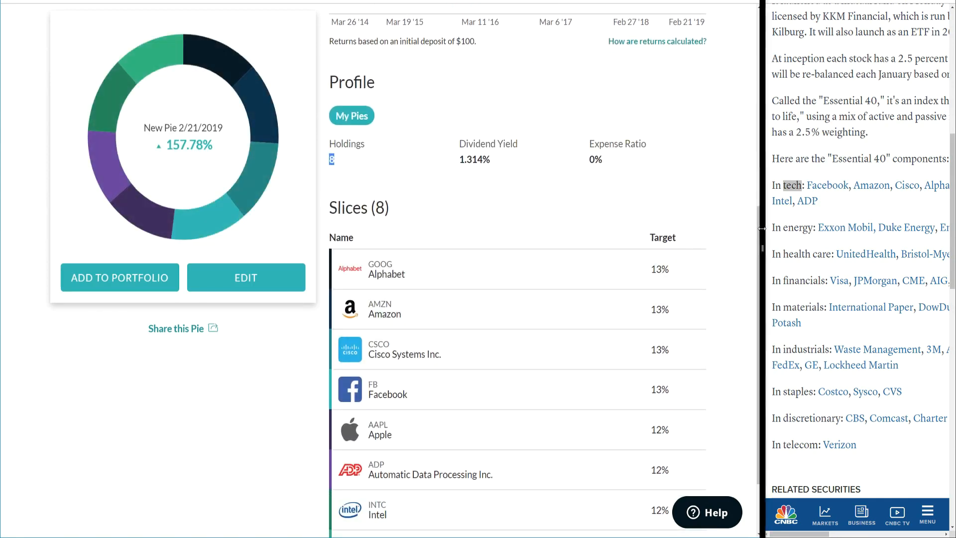
{"action": "left_click_drag", "start_coordinate": [760, 233], "coordinate": [542, 219]}
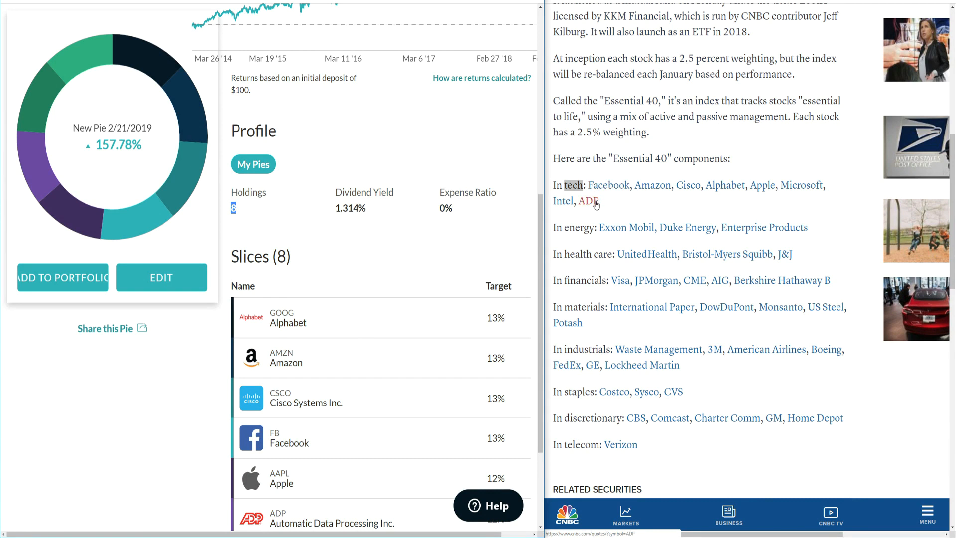
{"action": "scroll", "coordinate": [498, 399], "scroll_direction": "down", "scroll_amount": 1}
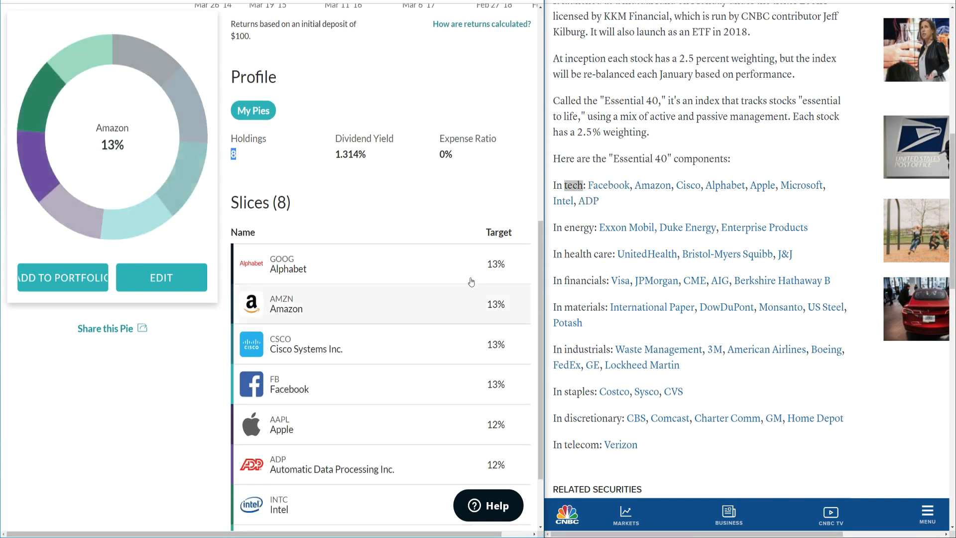
{"action": "scroll", "coordinate": [463, 383], "scroll_direction": "down", "scroll_amount": 2}
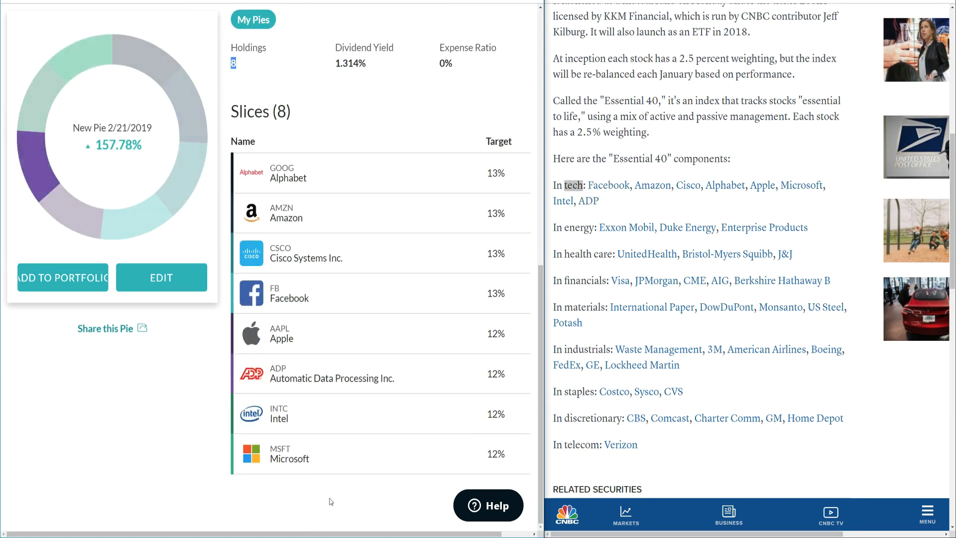
{"action": "left_click", "coordinate": [159, 283]}
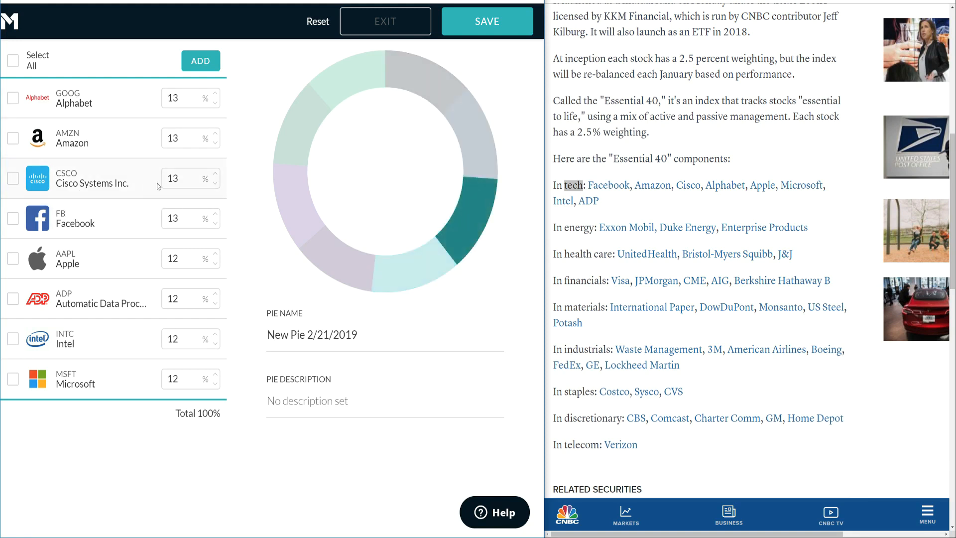
{"action": "left_click", "coordinate": [184, 175]}
{"action": "type", "text": "10"}
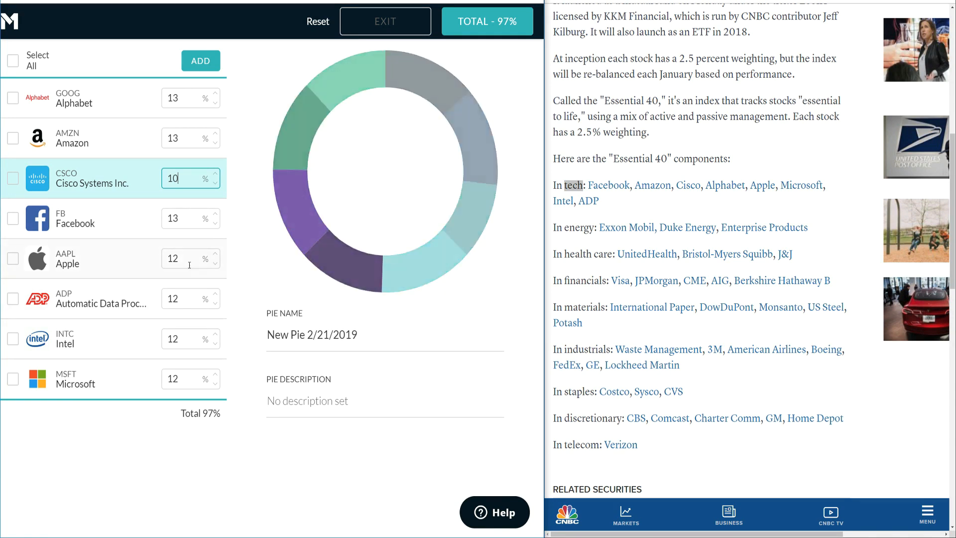
{"action": "double_click", "coordinate": [185, 297]}
{"action": "type", "text": "13"}
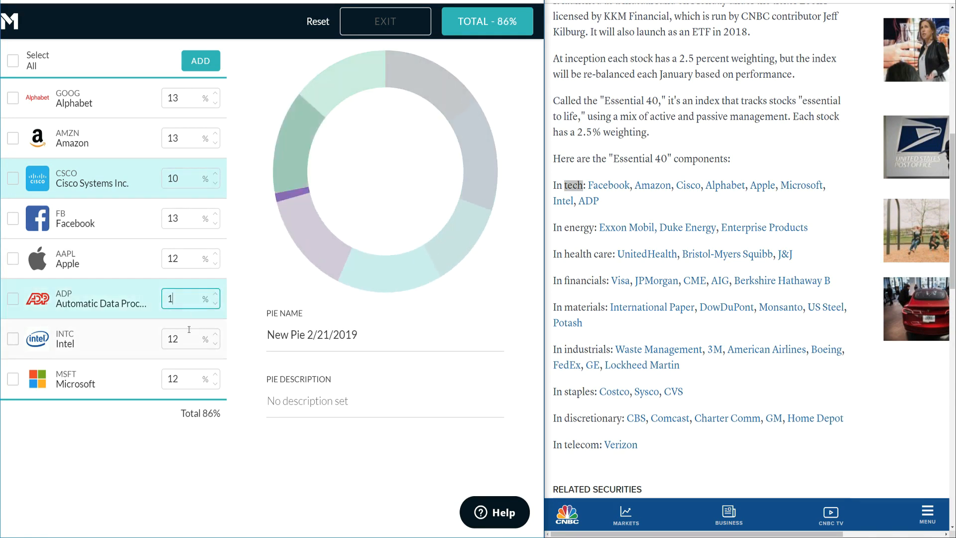
- Set the Microsoft and Apple slices to 13% each and save the pie
{"action": "left_click", "coordinate": [178, 339]}
{"action": "double_click", "coordinate": [198, 379]}
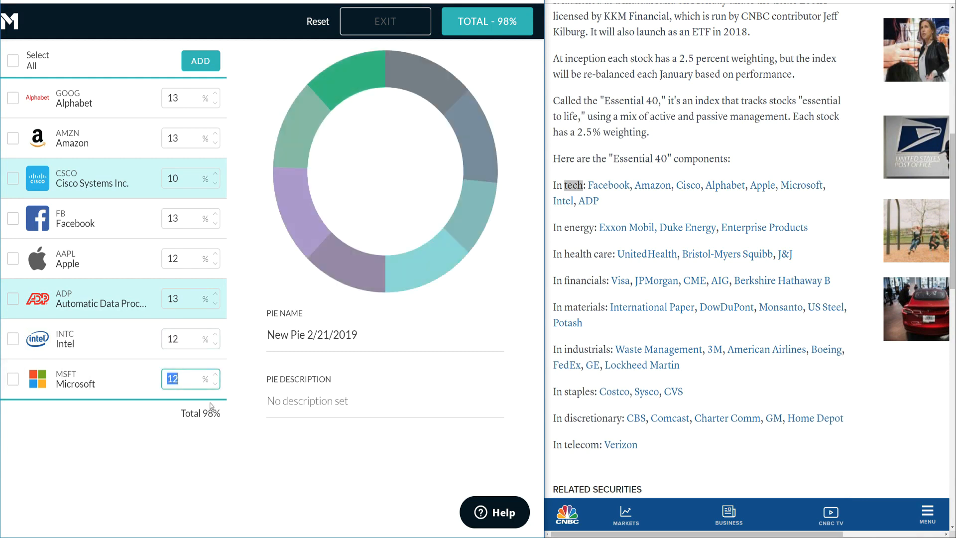
{"action": "type", "text": "13"}
{"action": "left_click", "coordinate": [208, 455]}
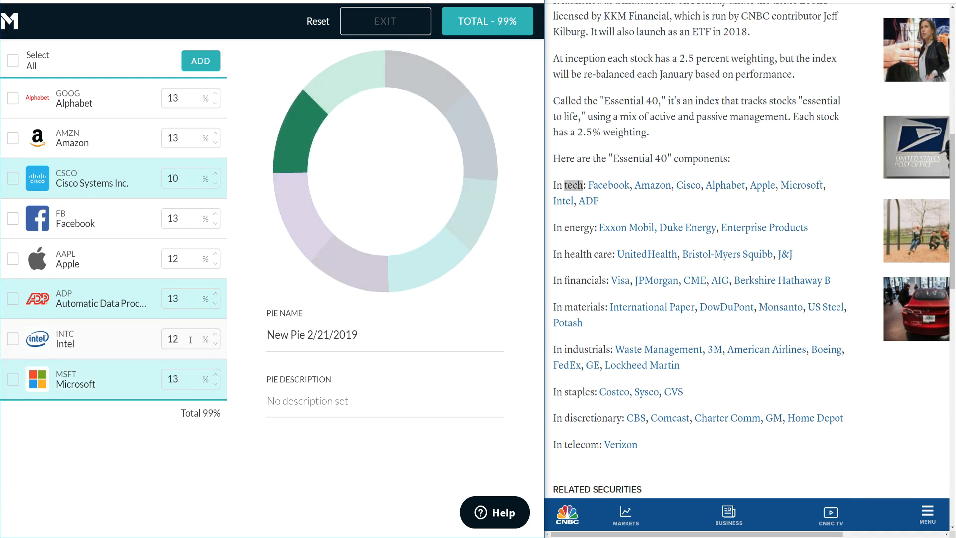
{"action": "double_click", "coordinate": [187, 258]}
{"action": "type", "text": "13"}
{"action": "left_click", "coordinate": [206, 466]}
{"action": "left_click_drag", "start_coordinate": [178, 413], "coordinate": [226, 417]}
{"action": "left_click", "coordinate": [478, 26]}
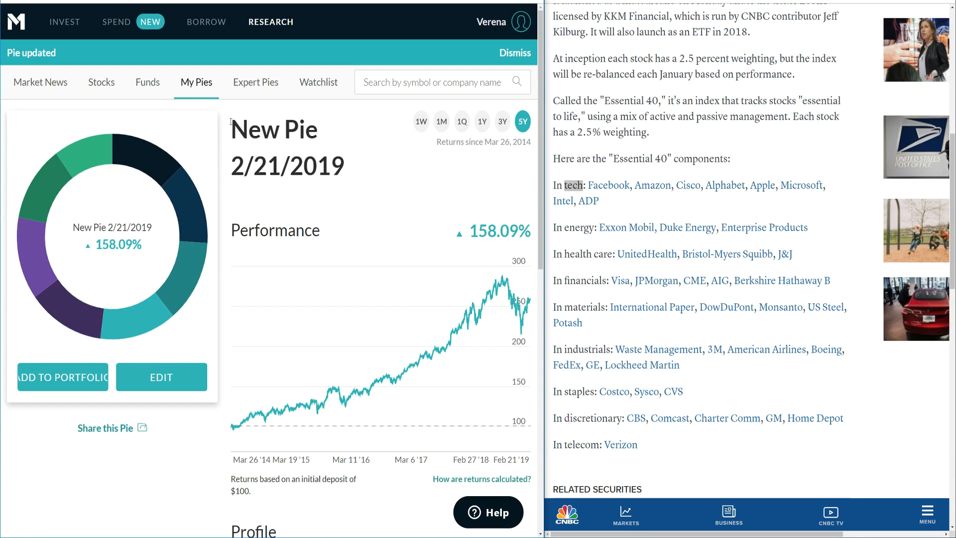
- Reopen the pie for editing and rename it "Essential Tech (8)", copying the word Essential from the article headline
{"action": "left_click_drag", "start_coordinate": [235, 123], "coordinate": [344, 170]}
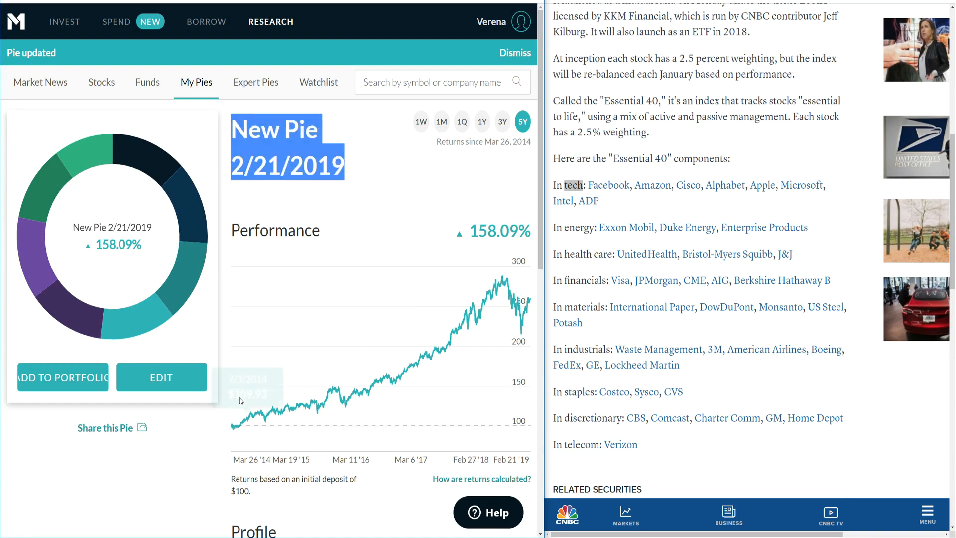
{"action": "left_click", "coordinate": [162, 381]}
{"action": "triple_click", "coordinate": [373, 332]}
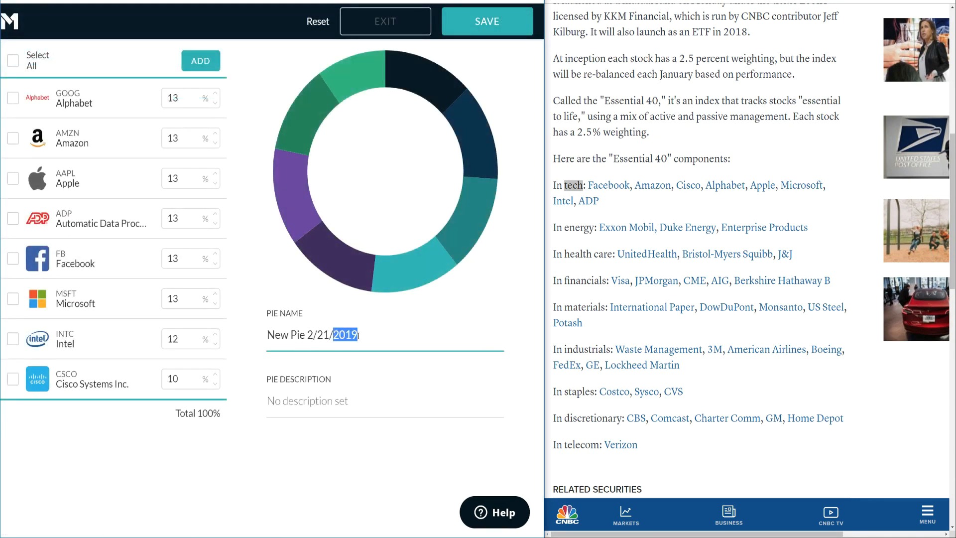
{"action": "left_click_drag", "start_coordinate": [373, 332], "coordinate": [271, 327]}
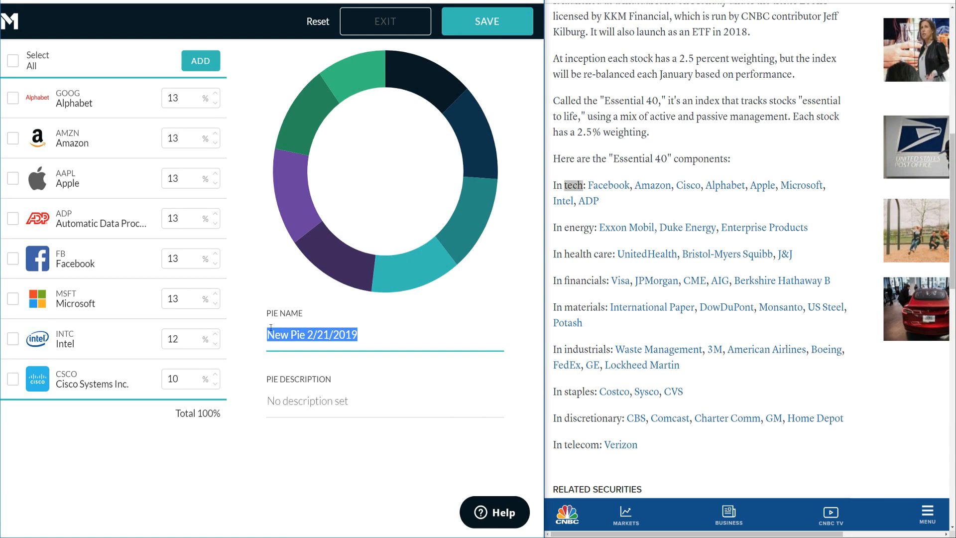
{"action": "type", "text": "Ess"}
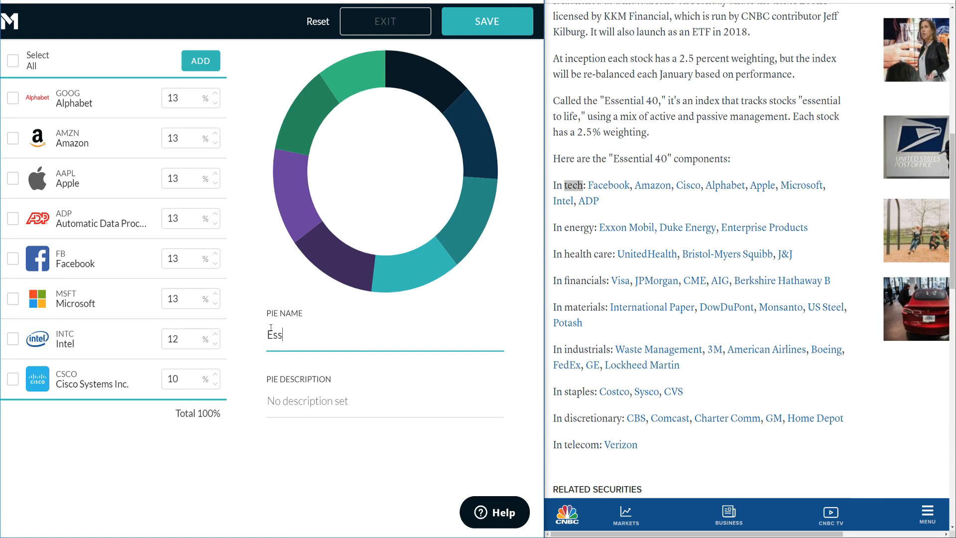
{"action": "scroll", "coordinate": [611, 117], "scroll_direction": "up", "scroll_amount": 8}
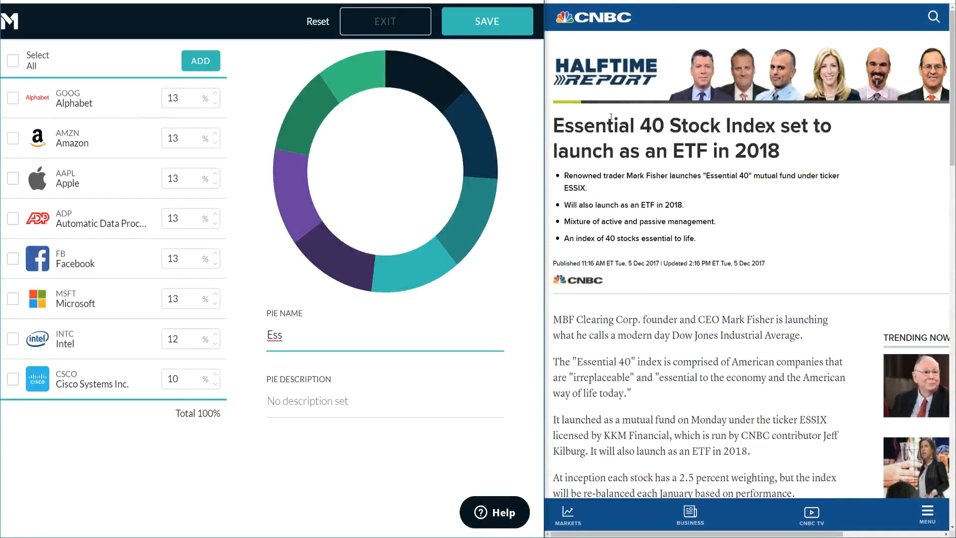
{"action": "left_click_drag", "start_coordinate": [553, 125], "coordinate": [633, 127]}
{"action": "key", "text": "ctrl+c"}
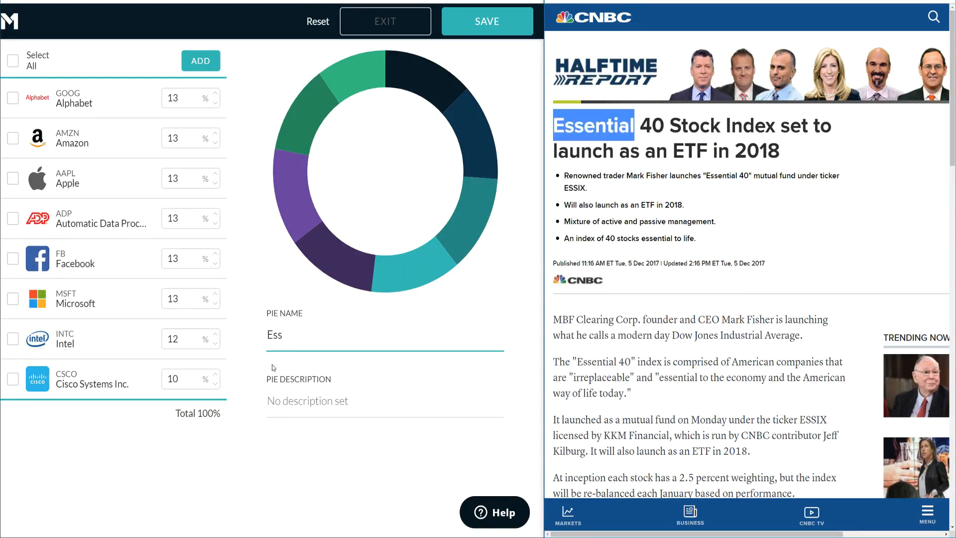
{"action": "left_click", "coordinate": [326, 341]}
{"action": "key", "text": "ctrl+a"}
{"action": "key", "text": "ctrl+v"}
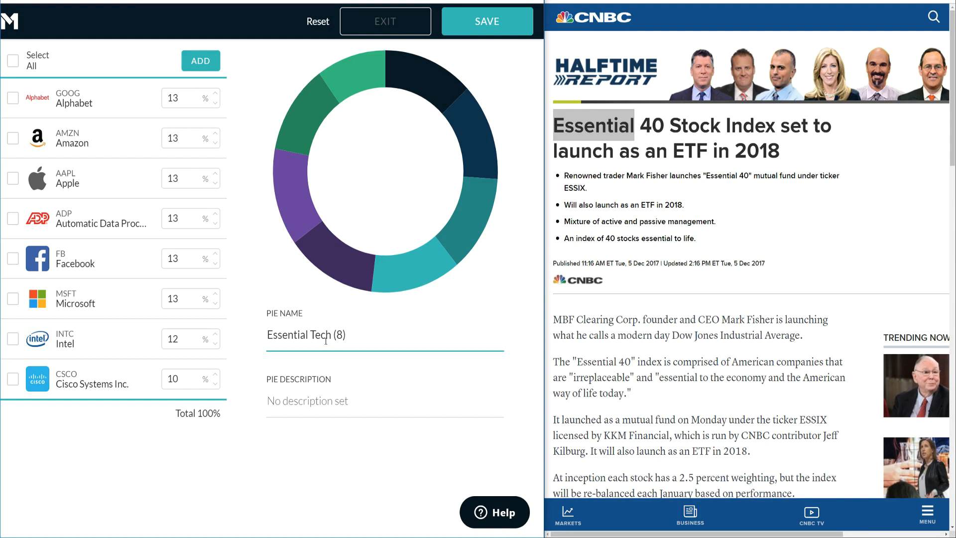
{"action": "type", "text": "Tech (8)"}
- Copy the pie name "Essential Tech (8)" into the pie description and save the pie
{"action": "key", "text": "ctrl+a"}
{"action": "key", "text": "ctrl+c"}
{"action": "left_click", "coordinate": [332, 402]}
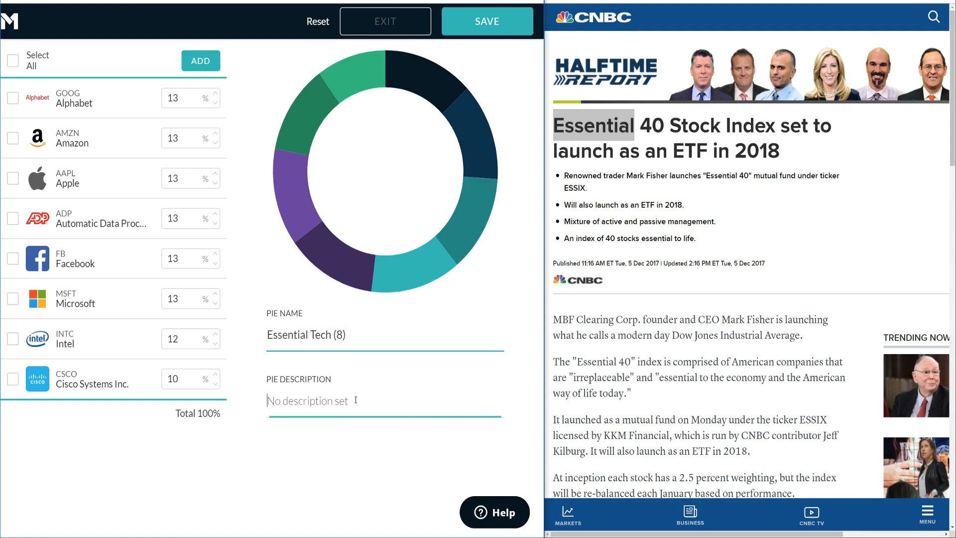
{"action": "key", "text": "ctrl+v"}
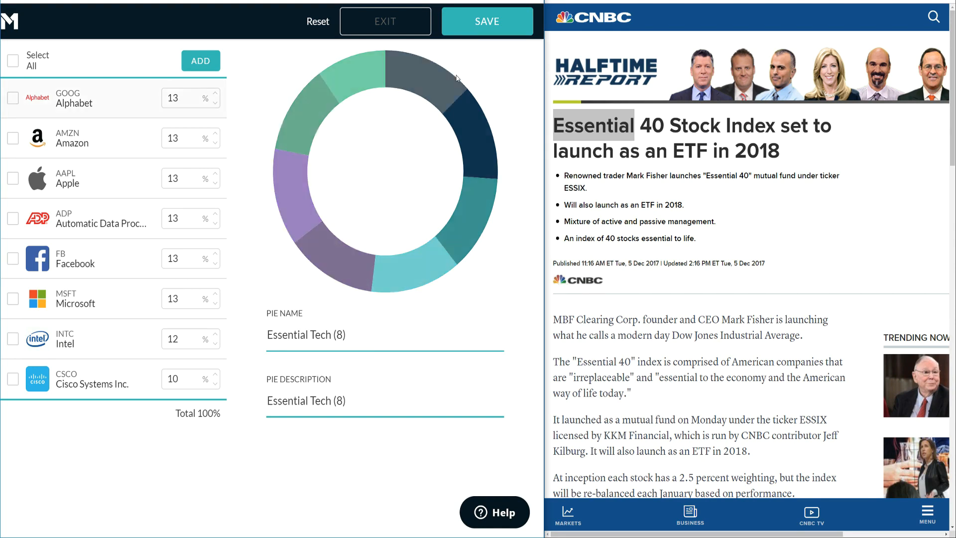
{"action": "left_click", "coordinate": [485, 21]}
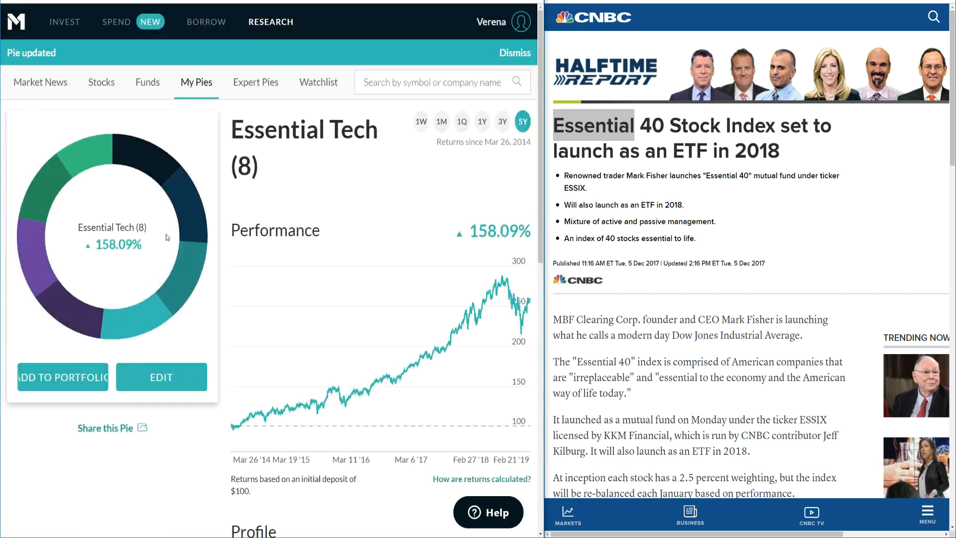
- Start another new pie for the article's energy stocks and add Exxon Mobil Corporation (XOM) to the basket
{"action": "left_click", "coordinate": [198, 83]}
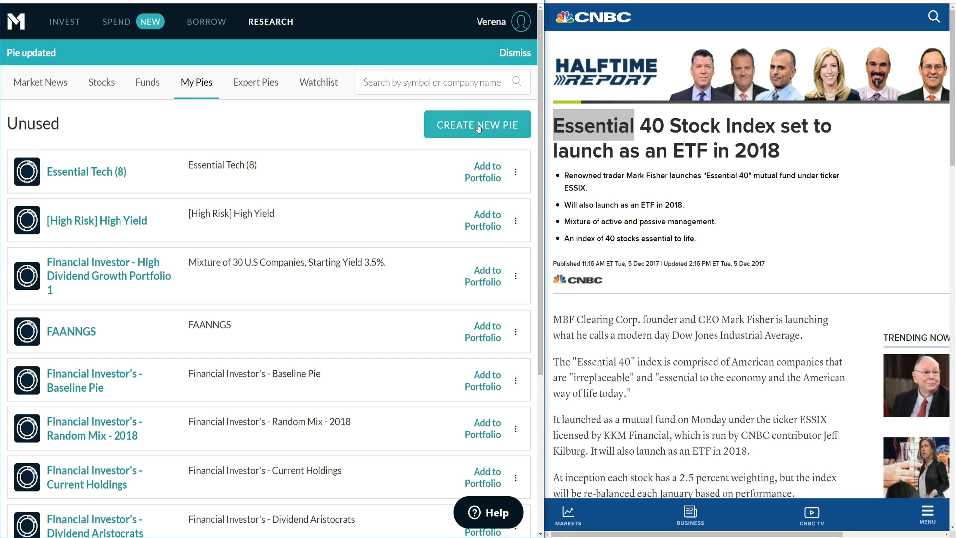
{"action": "scroll", "coordinate": [653, 339], "scroll_direction": "down", "scroll_amount": 7}
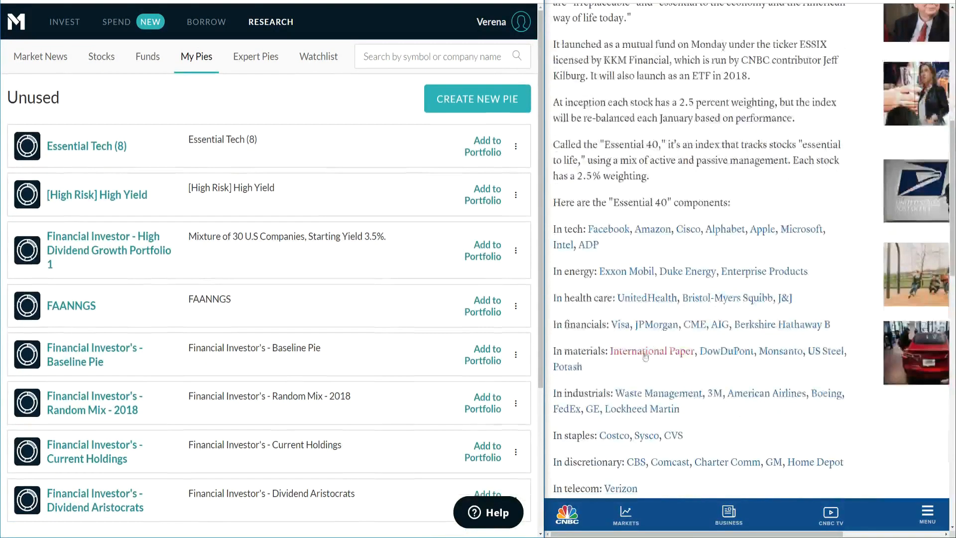
{"action": "left_click", "coordinate": [458, 102]}
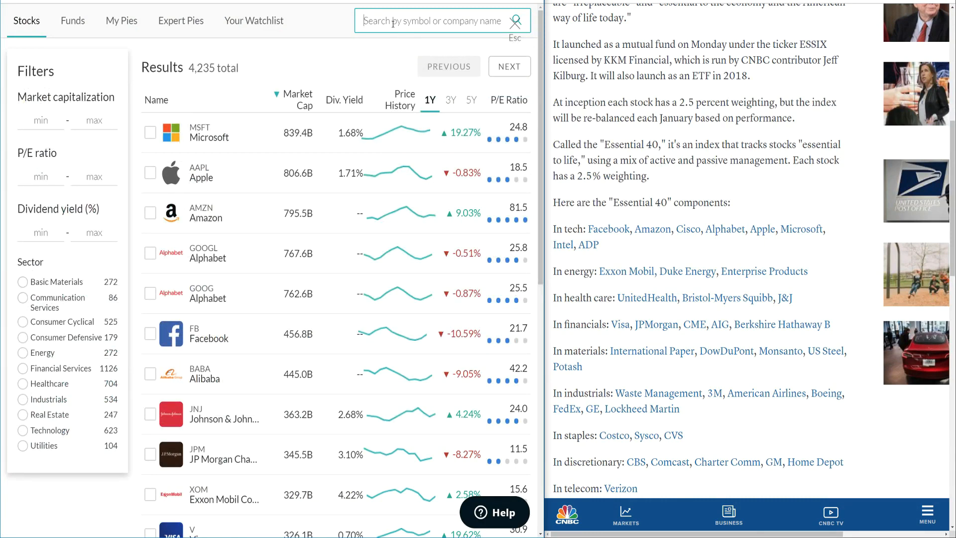
{"action": "type", "text": "exxon"}
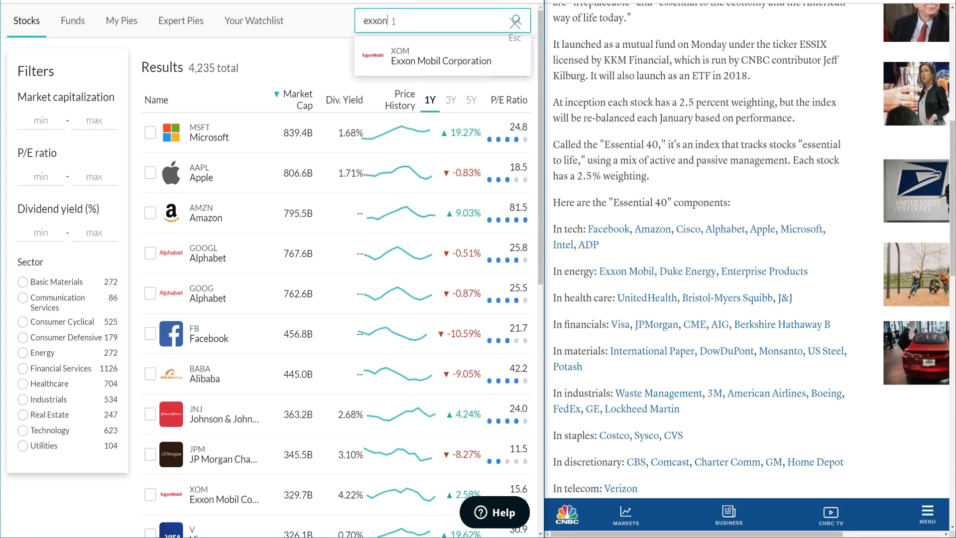
{"action": "left_click", "coordinate": [434, 61]}
- Search for Duke, choose Duke Energy Corporation (DUK) and add it to the basket
{"action": "left_click", "coordinate": [396, 22]}
{"action": "type", "text": "duke"}
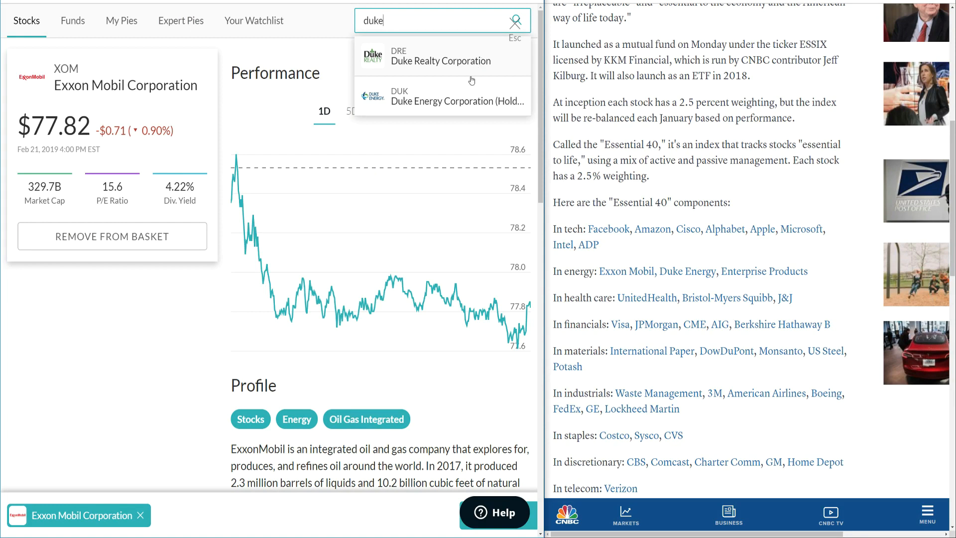
{"action": "left_click", "coordinate": [461, 94]}
{"action": "left_click", "coordinate": [112, 257]}
- Search for "enterprise pro", choose Enterprise Products Partners L.P. (EPD) and add it to the basket
{"action": "left_click", "coordinate": [424, 20]}
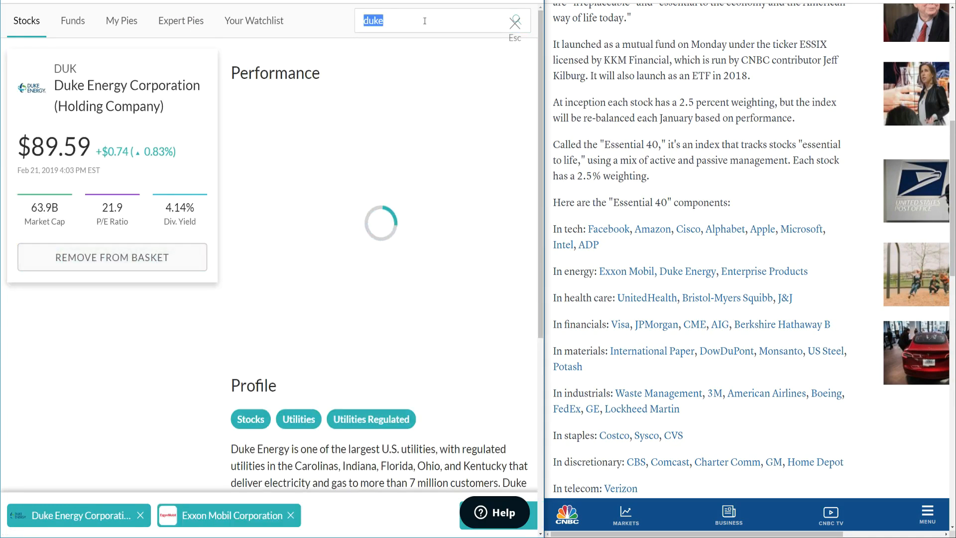
{"action": "type", "text": "enter"}
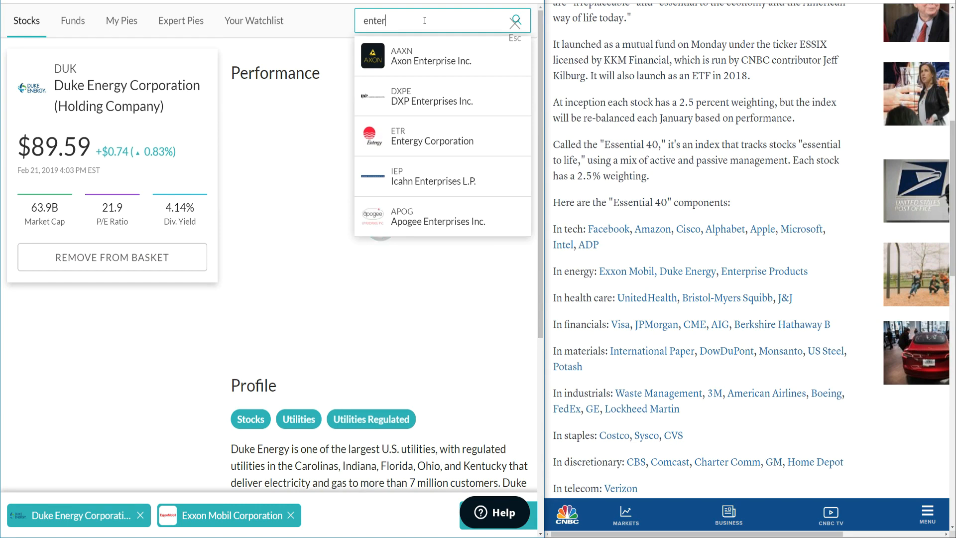
{"action": "type", "text": "prise pro"}
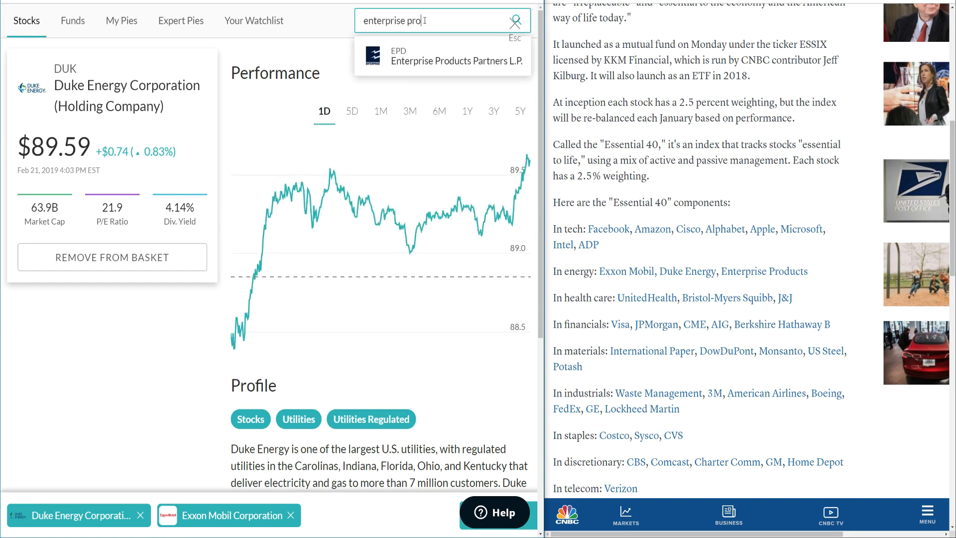
{"action": "left_click", "coordinate": [425, 54]}
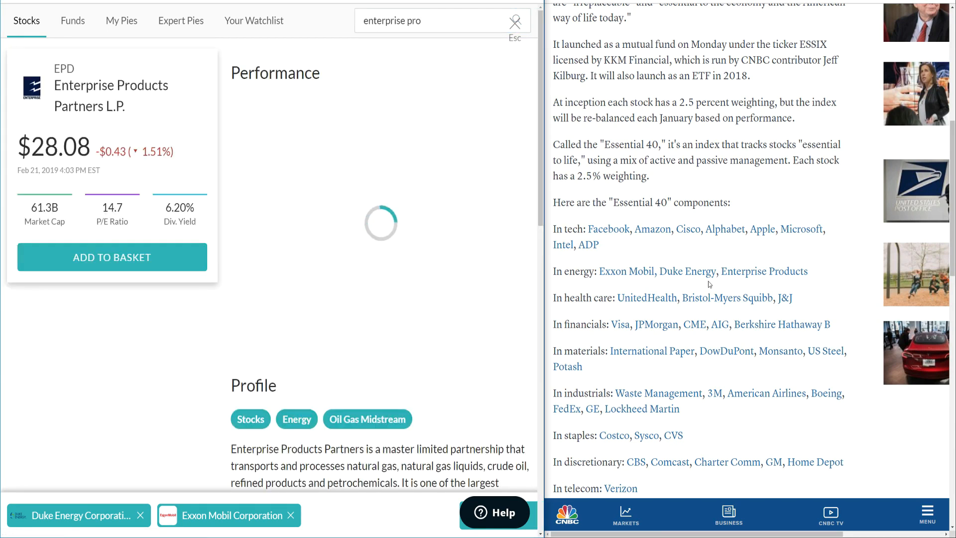
{"action": "left_click", "coordinate": [105, 258]}
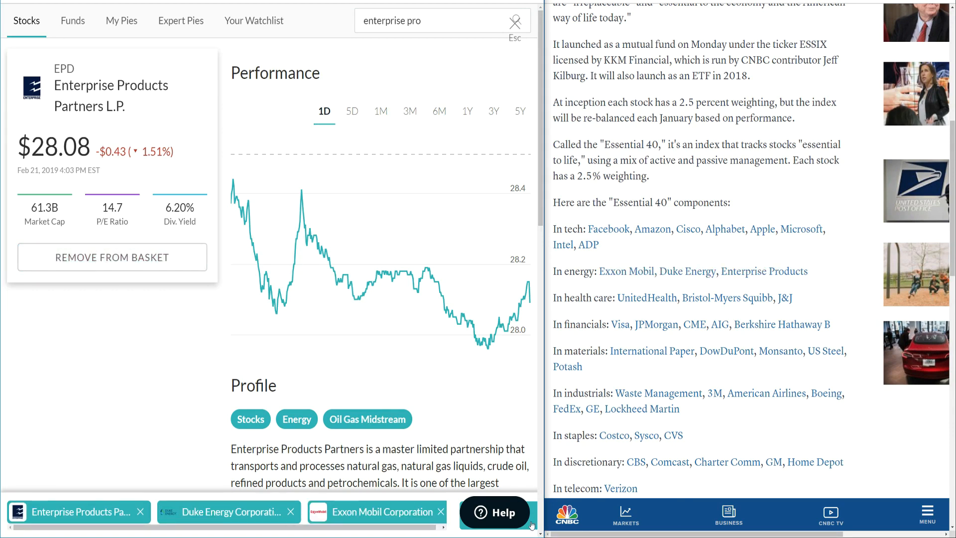
- Create a pie from the energy basket and rename it "Essential Energy (3)", reusing the copied tech pie name
{"action": "left_click_drag", "start_coordinate": [544, 516], "coordinate": [678, 517]}
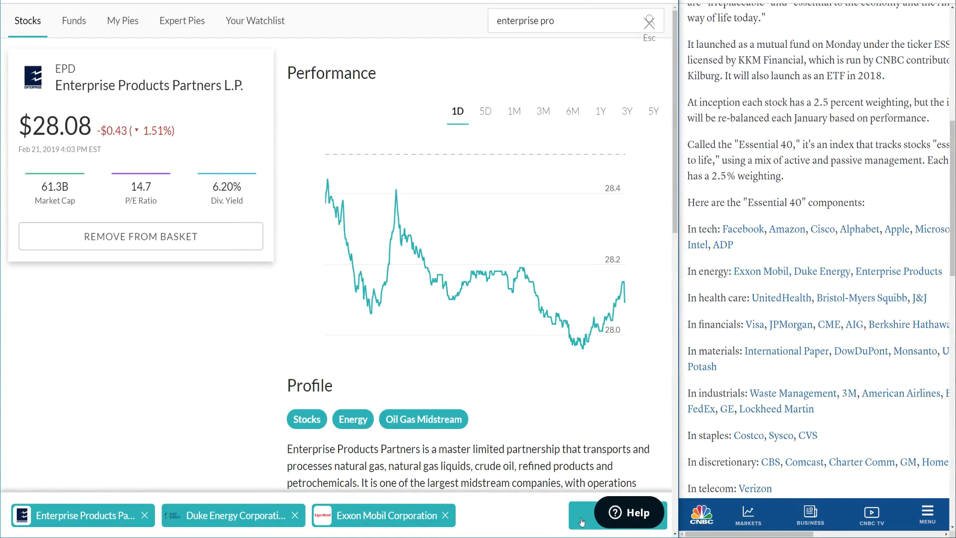
{"action": "left_click", "coordinate": [584, 523]}
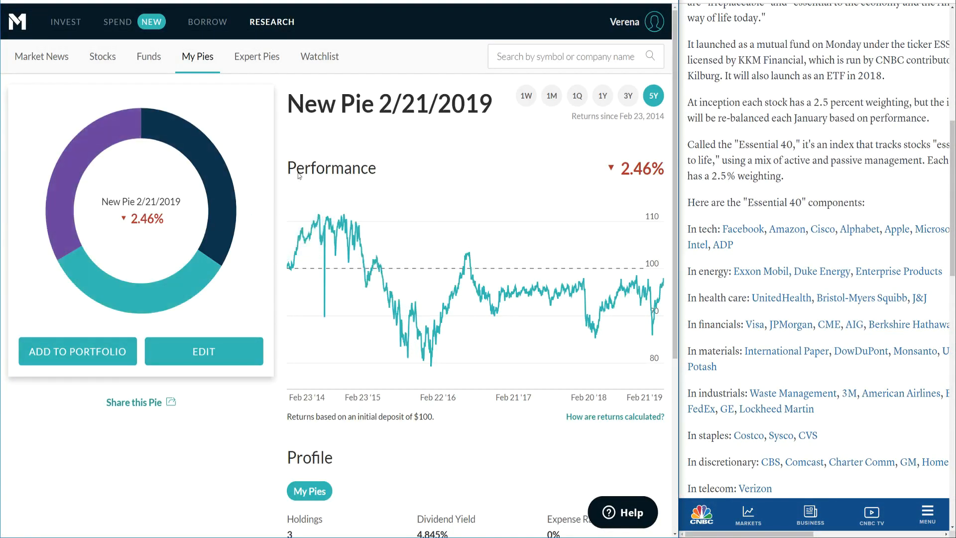
{"action": "left_click", "coordinate": [230, 352]}
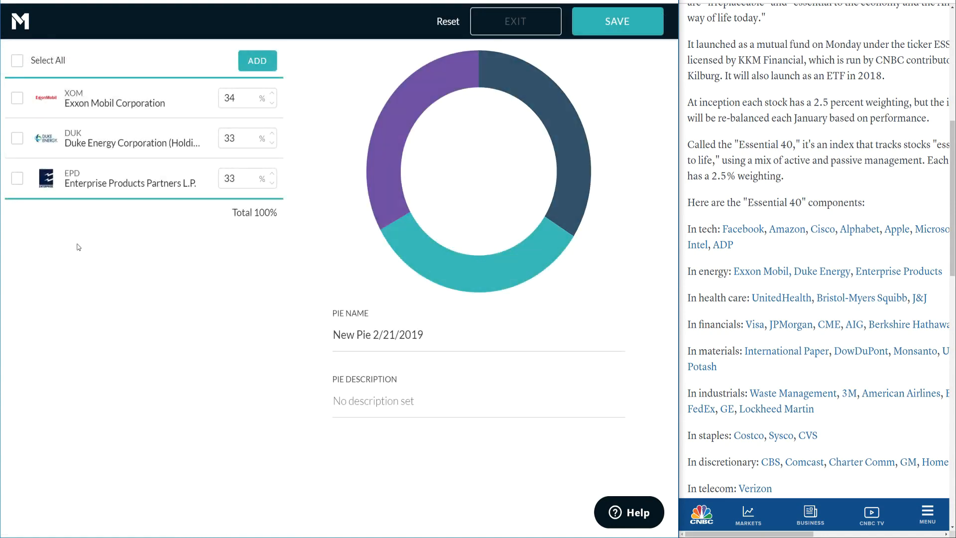
{"action": "left_click_drag", "start_coordinate": [424, 334], "coordinate": [329, 336]}
{"action": "key", "text": "ctrl+v"}
{"action": "double_click", "coordinate": [387, 335]}
{"action": "type", "text": "Ener"}
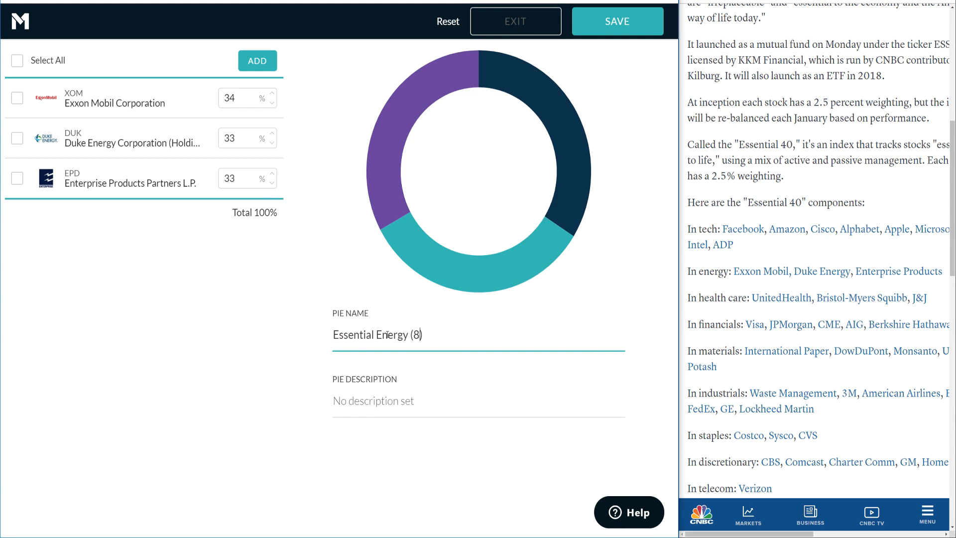
- Copy the pie name "Essential Energy (3)" into the pie description and save the pie
{"action": "key", "text": "ctrl+a"}
{"action": "key", "text": "ctrl+c"}
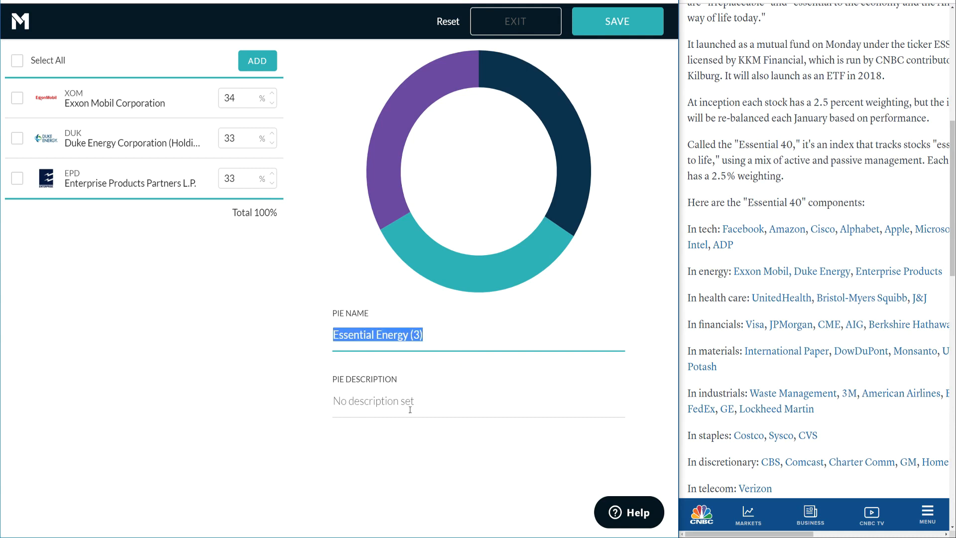
{"action": "left_click", "coordinate": [408, 401]}
{"action": "key", "text": "ctrl+v"}
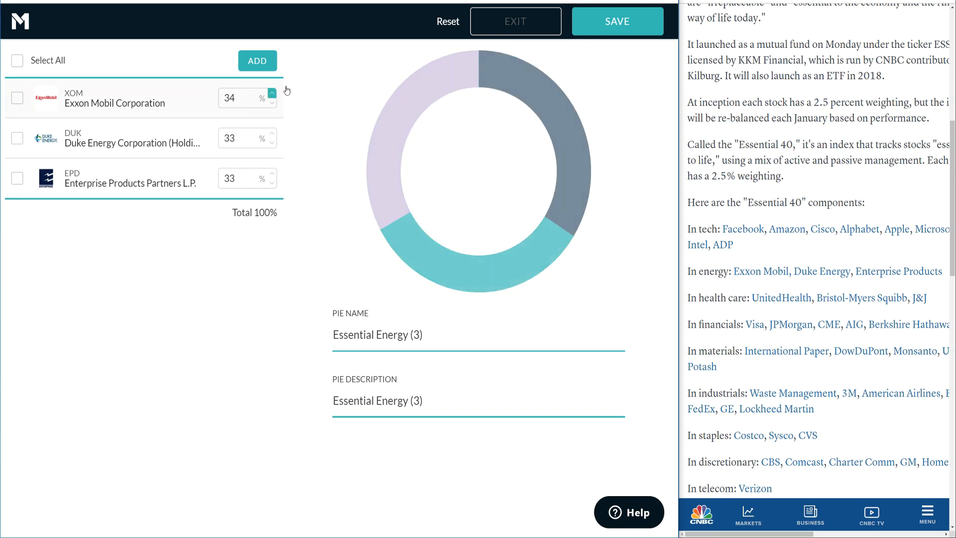
{"action": "left_click", "coordinate": [620, 28]}
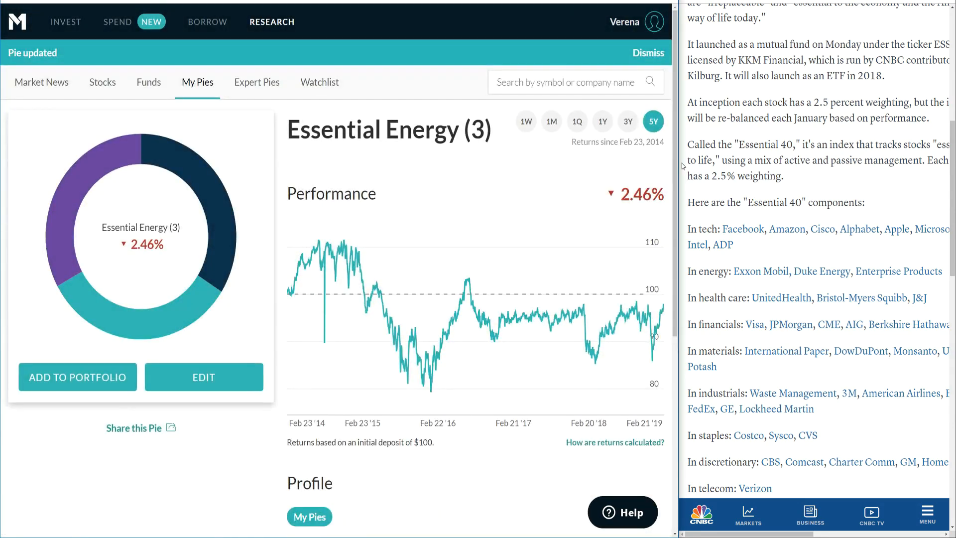
- Start a new pie for the article's health care stocks and add UnitedHealth Group Incorporated (UNH) to the basket
{"action": "left_click_drag", "start_coordinate": [682, 163], "coordinate": [598, 163]}
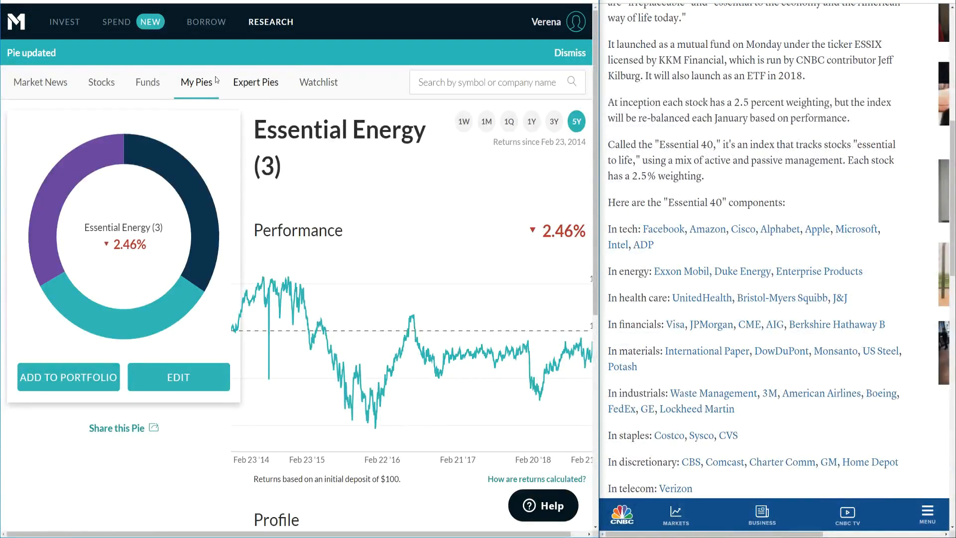
{"action": "left_click", "coordinate": [192, 89]}
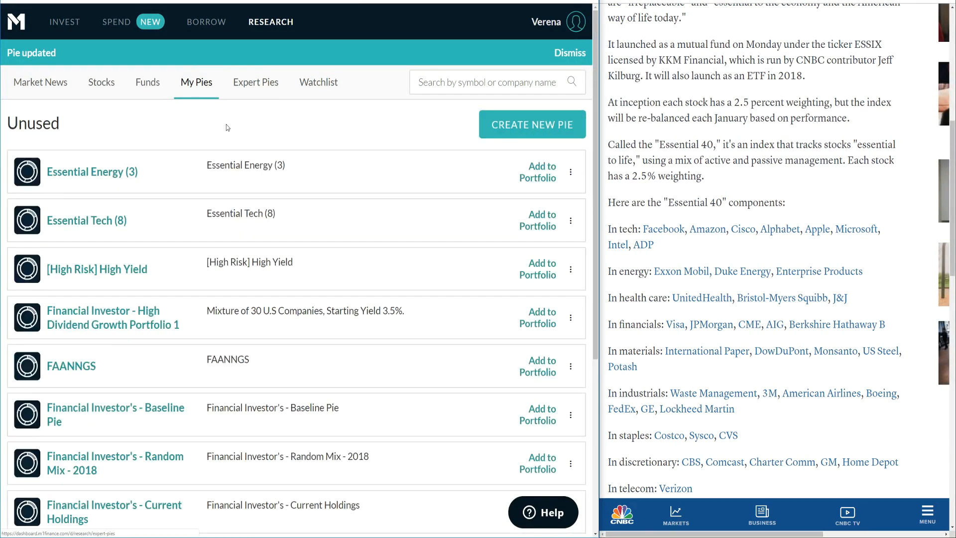
{"action": "scroll", "coordinate": [79, 230], "scroll_direction": "down", "scroll_amount": 1}
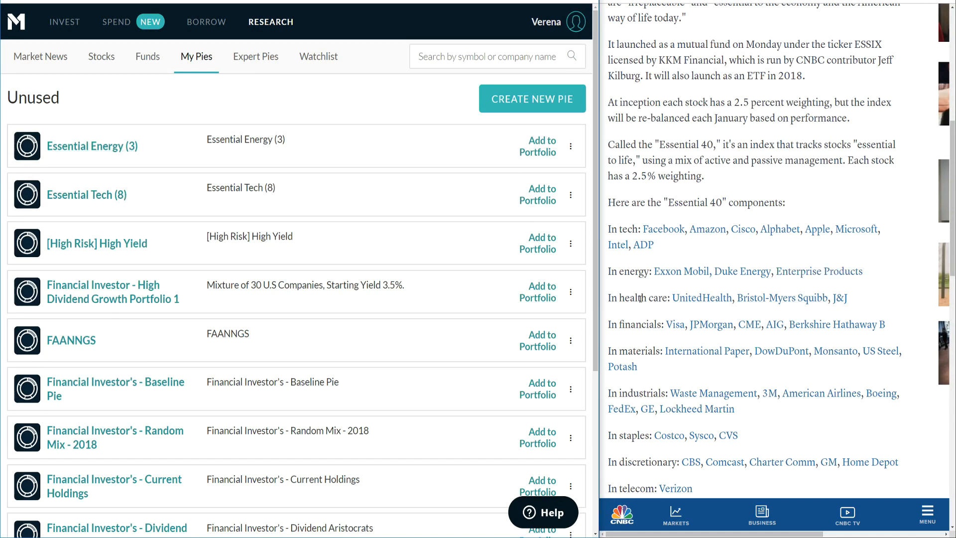
{"action": "left_click_drag", "start_coordinate": [620, 297], "coordinate": [661, 297]}
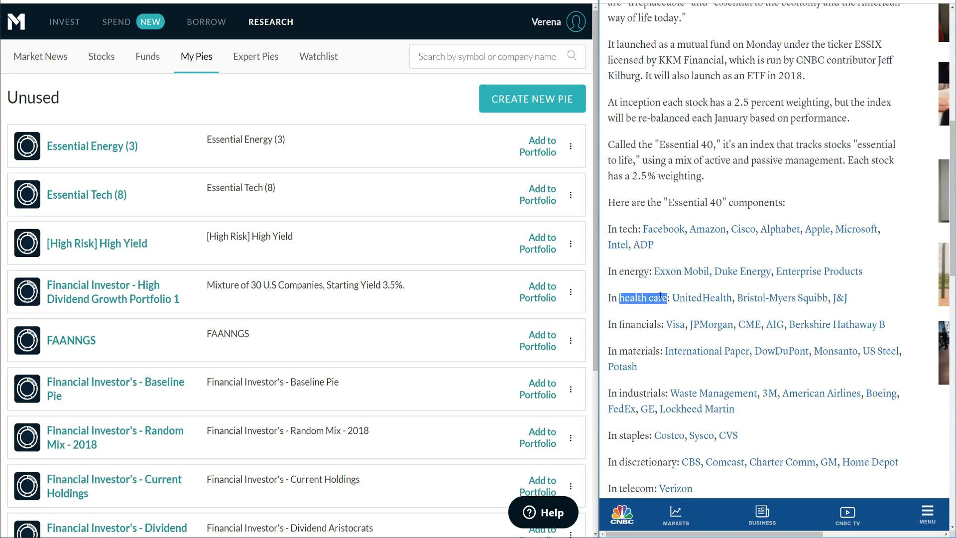
{"action": "left_click", "coordinate": [499, 105]}
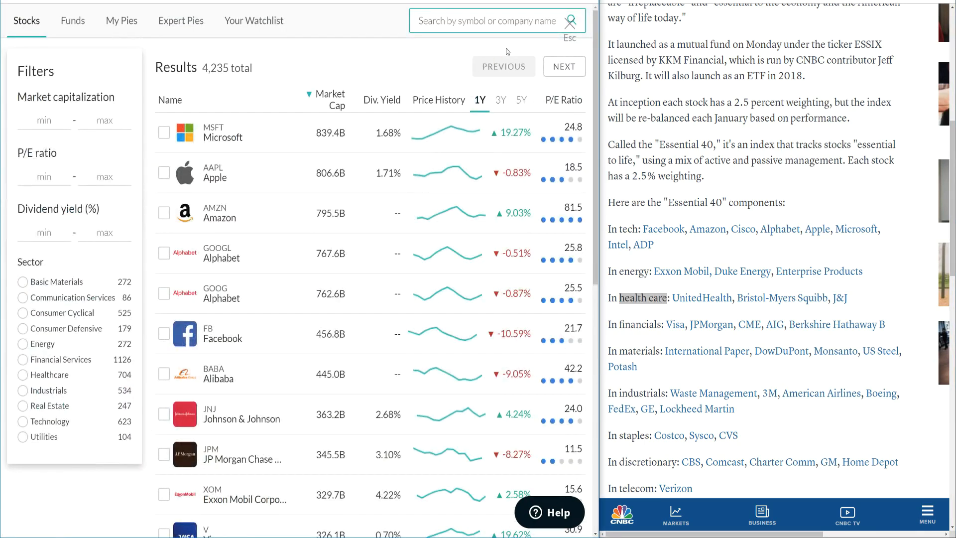
{"action": "left_click", "coordinate": [511, 25]}
{"action": "type", "text": "unitedhea"}
{"action": "left_click", "coordinate": [494, 58]}
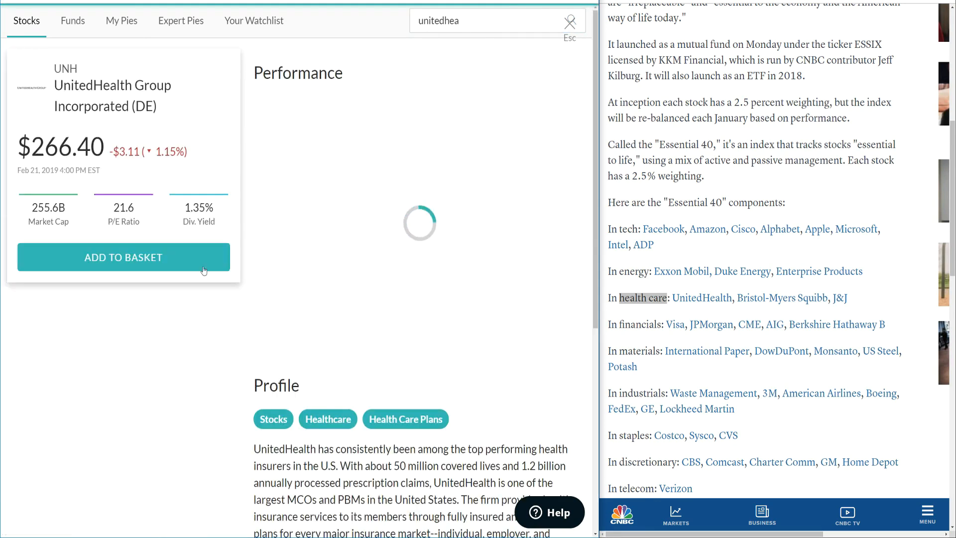
{"action": "left_click", "coordinate": [226, 249]}
- Search for "bristol", choose Bristol-Myers Squibb Company (BMY) and add it to the basket
{"action": "left_click", "coordinate": [476, 19]}
{"action": "type", "text": "bristol"}
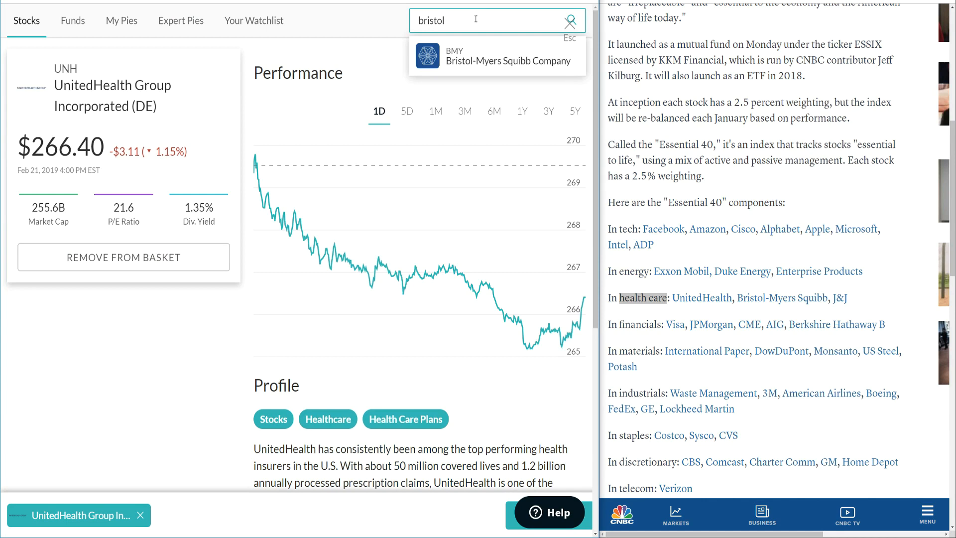
{"action": "left_click", "coordinate": [485, 56]}
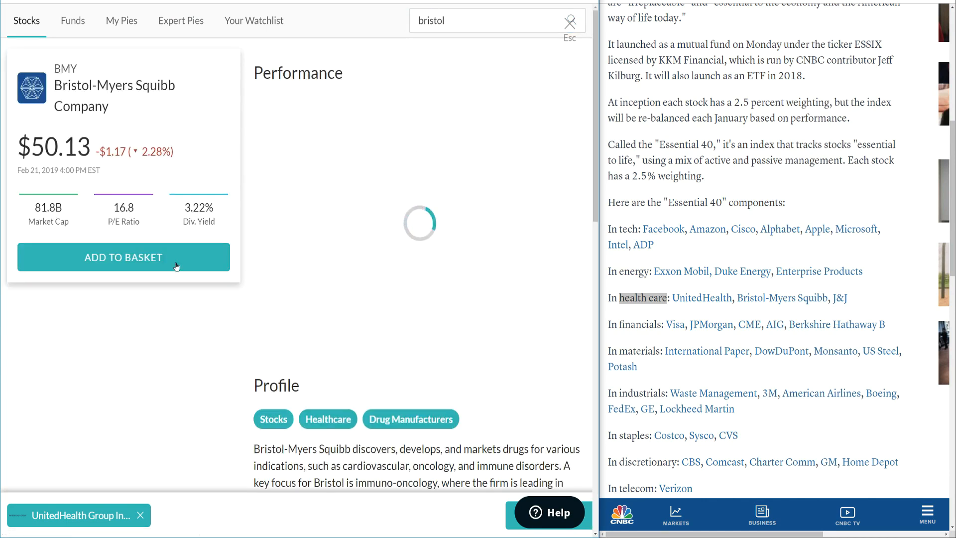
{"action": "left_click", "coordinate": [123, 257]}
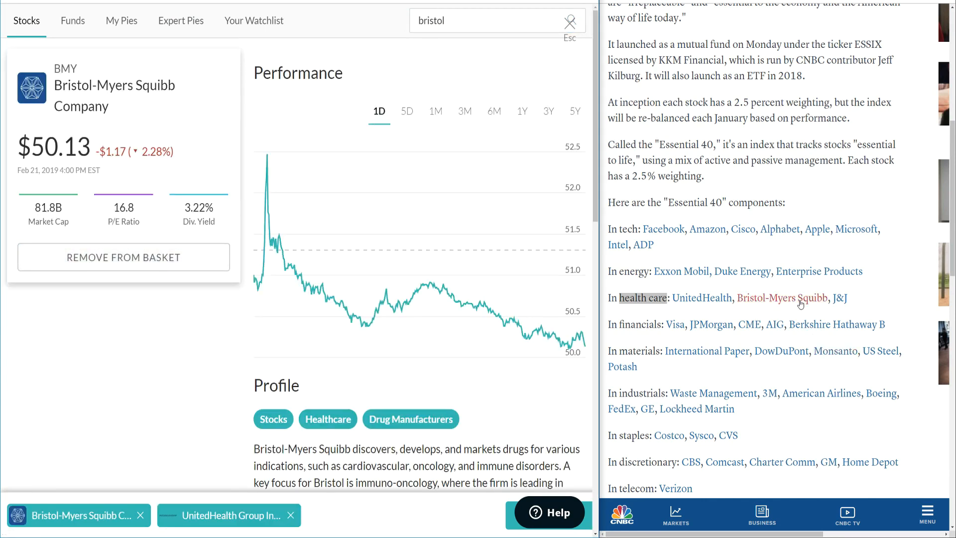
- Search for "jnj", choose Johnson & Johnson (JNJ) and add it to the basket
{"action": "left_click", "coordinate": [263, 5]}
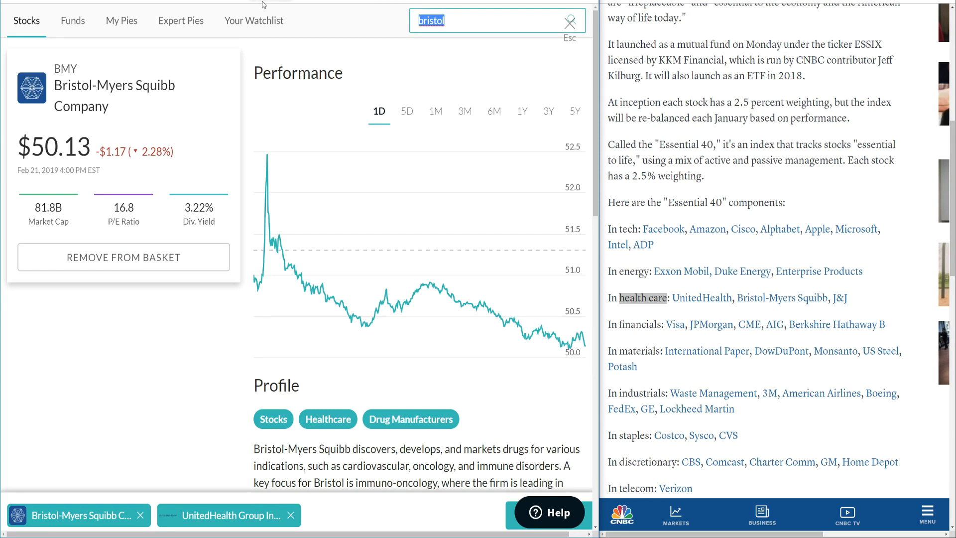
{"action": "type", "text": "jnj"}
{"action": "left_click", "coordinate": [490, 59]}
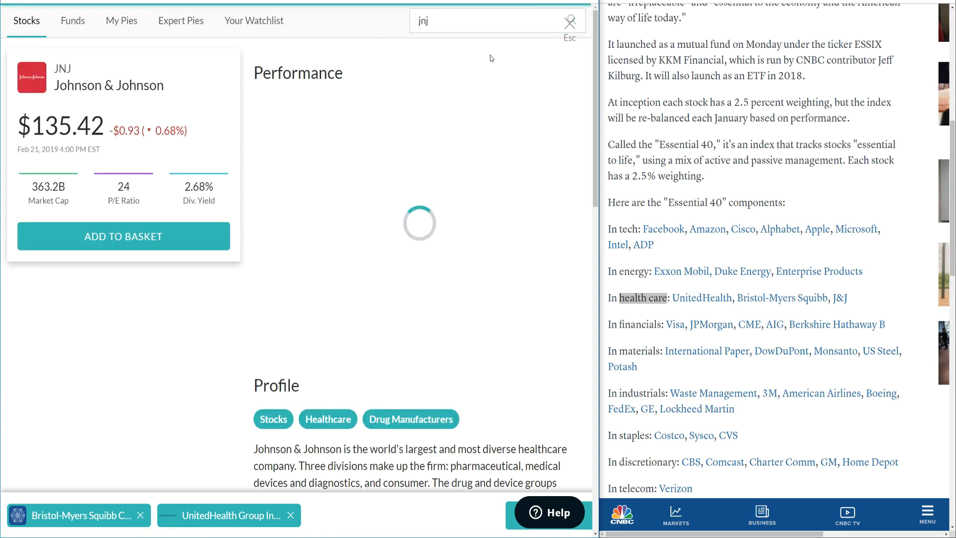
{"action": "left_click", "coordinate": [123, 236]}
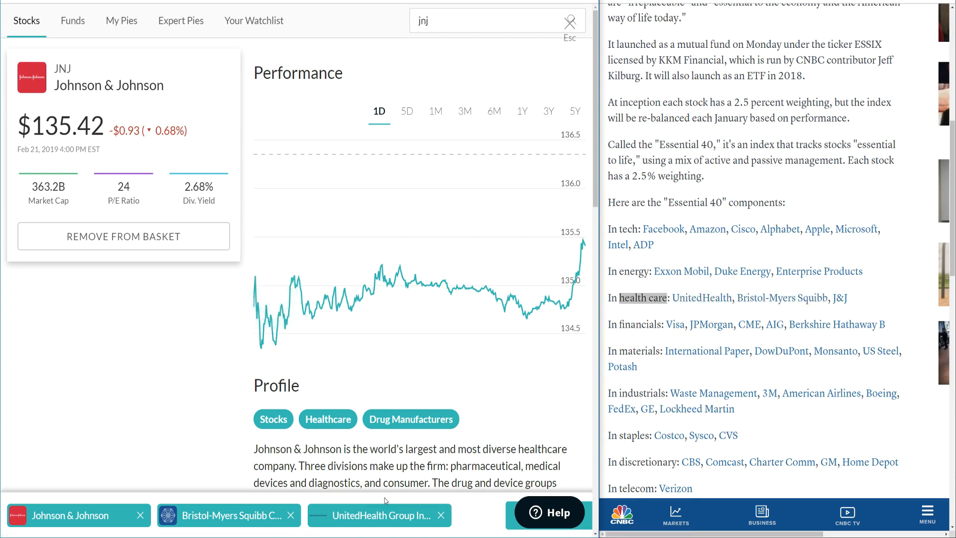
- Create a pie from the health care basket and rename it "Essential HealthCare (3)", reusing the copied energy pie name
{"action": "left_click", "coordinate": [512, 513]}
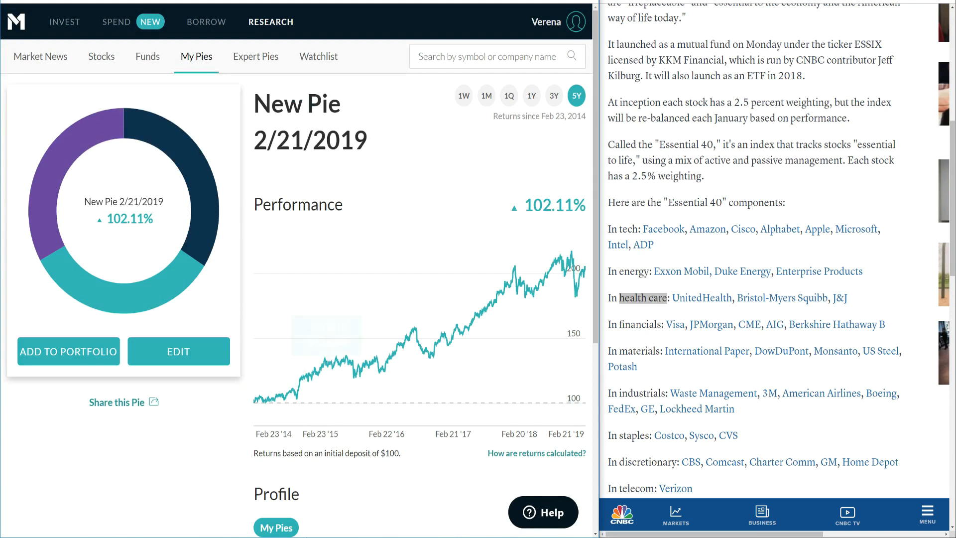
{"action": "left_click", "coordinate": [191, 353]}
{"action": "triple_click", "coordinate": [344, 335]}
{"action": "key", "text": "ctrl+v"}
{"action": "double_click", "coordinate": [351, 334]}
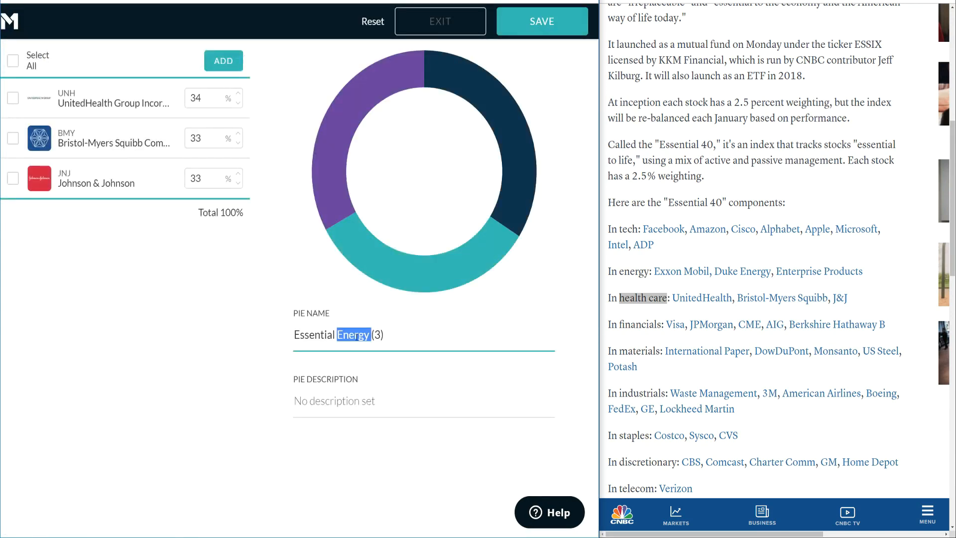
{"action": "type", "text": "HealthCare"}
- Copy the full health care pie name into its pie description
{"action": "key", "text": "ctrl+a"}
{"action": "key", "text": "ctrl+c"}
{"action": "key", "text": "Tab"}
{"action": "key", "text": "ctrl+v"}
- Correct the capital C so name and description both read "Essential Healthcare (3)", and save the pie
{"action": "key", "text": "BackSpace"}
{"action": "type", "text": "c"}
{"action": "left_click_drag", "start_coordinate": [396, 392], "coordinate": [390, 397]}
{"action": "key", "text": "BackSpace"}
{"action": "type", "text": "c"}
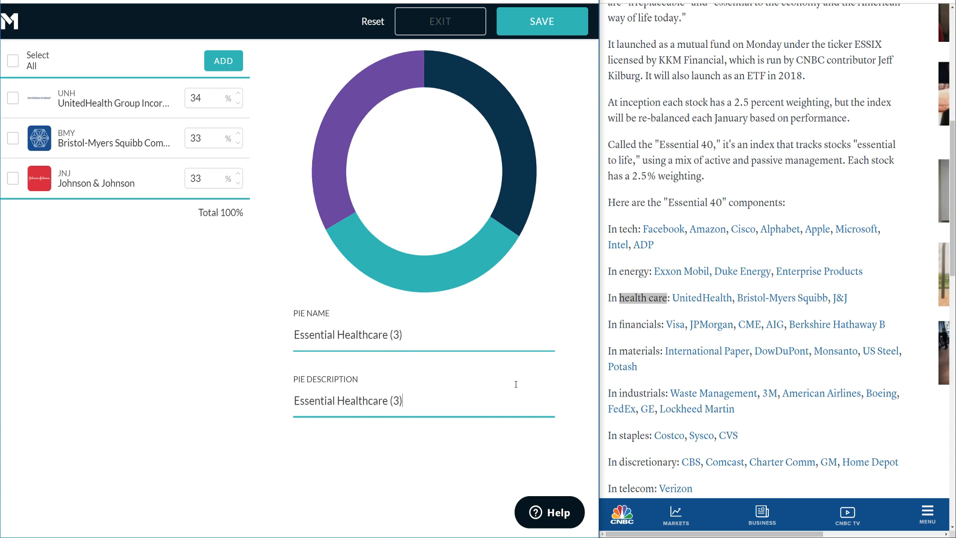
{"action": "left_click", "coordinate": [539, 29]}
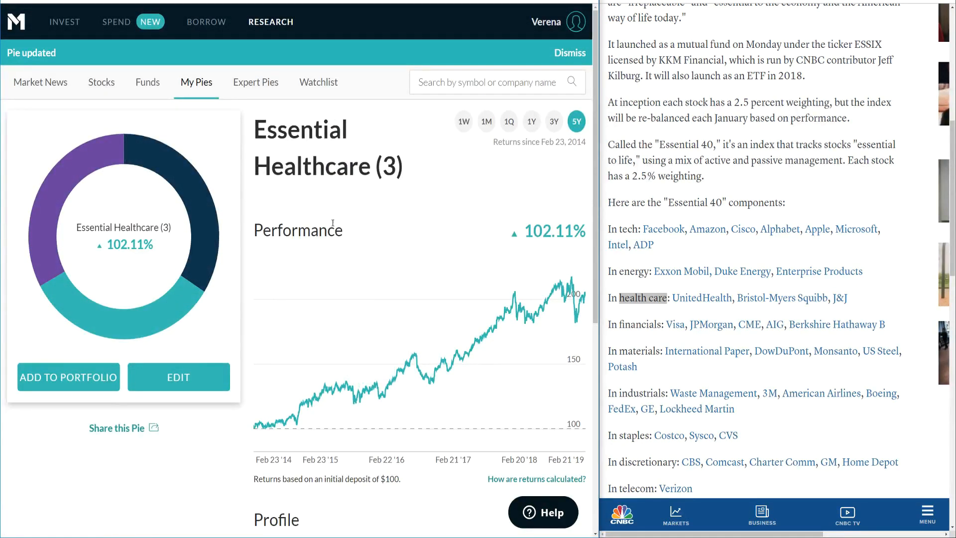
- Start a new pie for the article's financials stocks and add Visa (V) to the basket
{"action": "left_click", "coordinate": [202, 89]}
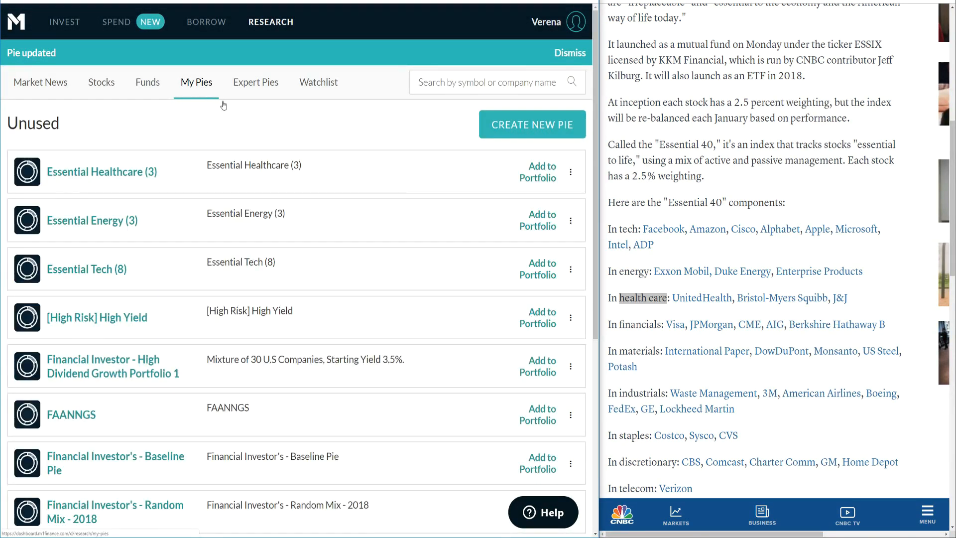
{"action": "scroll", "coordinate": [624, 329], "scroll_direction": "down", "scroll_amount": 2}
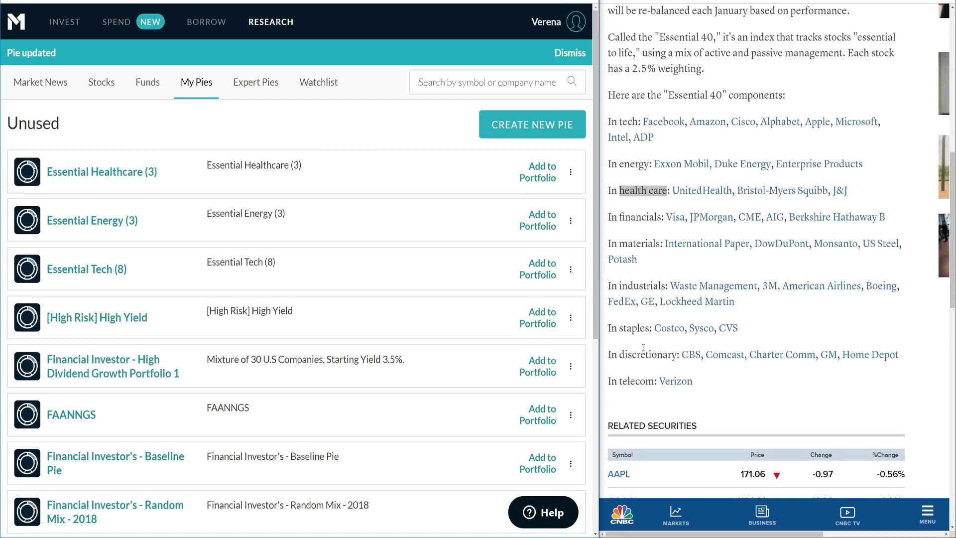
{"action": "scroll", "coordinate": [637, 255], "scroll_direction": "up", "scroll_amount": 2}
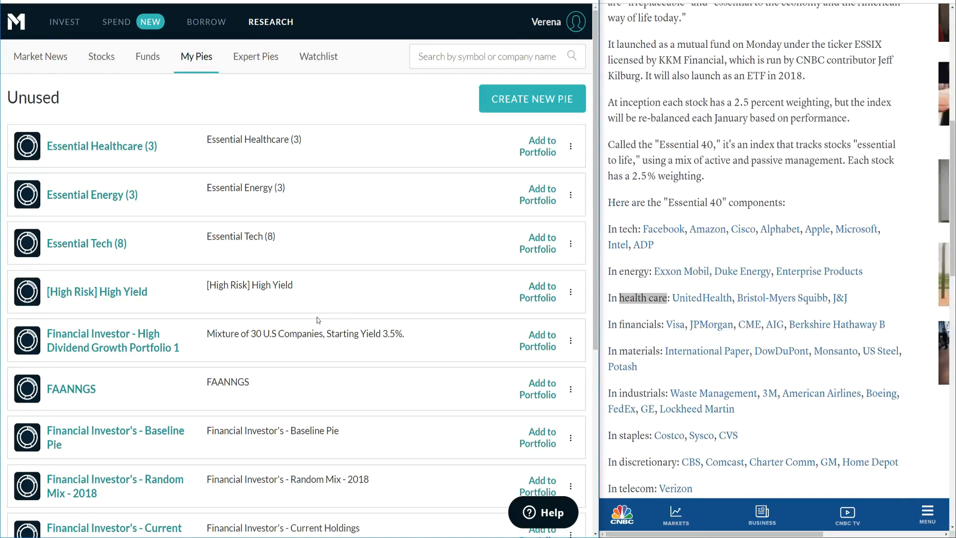
{"action": "left_click", "coordinate": [516, 96]}
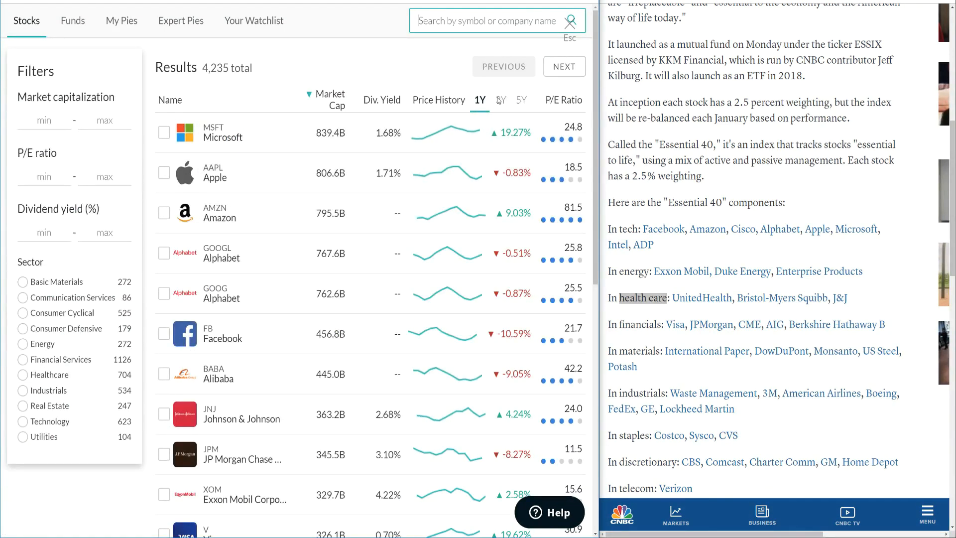
{"action": "double_click", "coordinate": [639, 324]}
{"action": "left_click", "coordinate": [455, 21]}
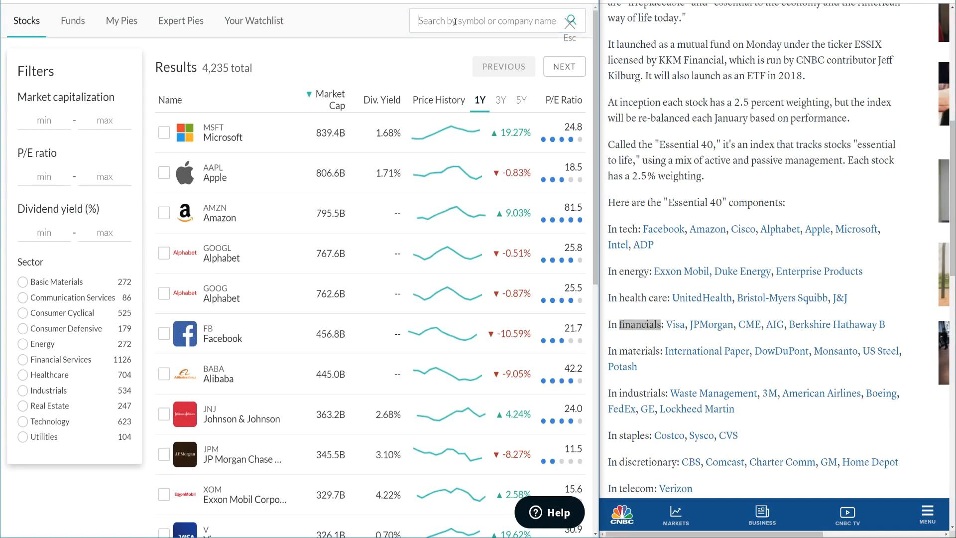
{"action": "type", "text": "visa"}
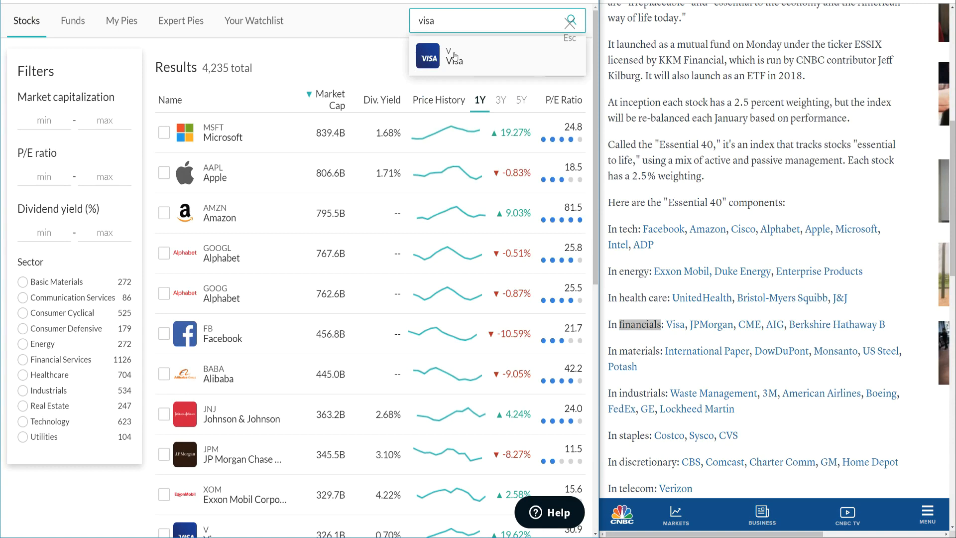
{"action": "left_click", "coordinate": [470, 61]}
{"action": "left_click", "coordinate": [168, 232]}
- Find JP Morgan Chase (JPM) and CME Group (CME) and add both stocks to the basket
{"action": "left_click", "coordinate": [490, 20]}
{"action": "type", "text": "jpm"}
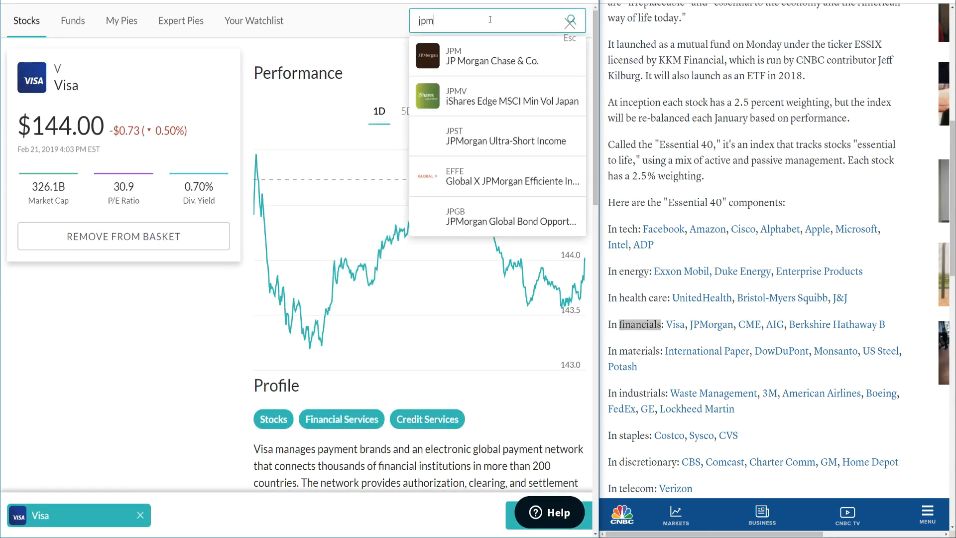
{"action": "left_click", "coordinate": [434, 67]}
{"action": "left_click", "coordinate": [169, 233]}
{"action": "left_click", "coordinate": [470, 13]}
{"action": "type", "text": "cme"}
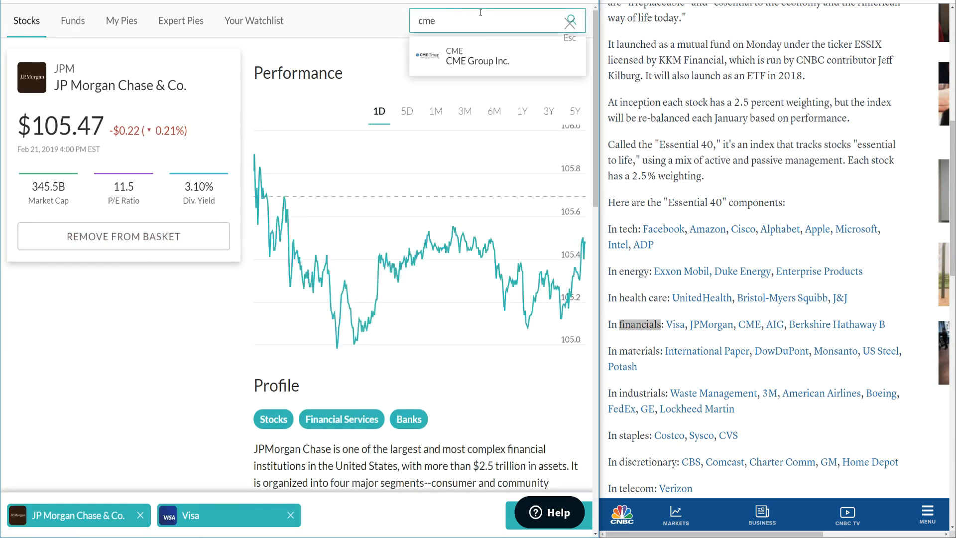
{"action": "left_click", "coordinate": [477, 58]}
{"action": "left_click", "coordinate": [149, 237]}
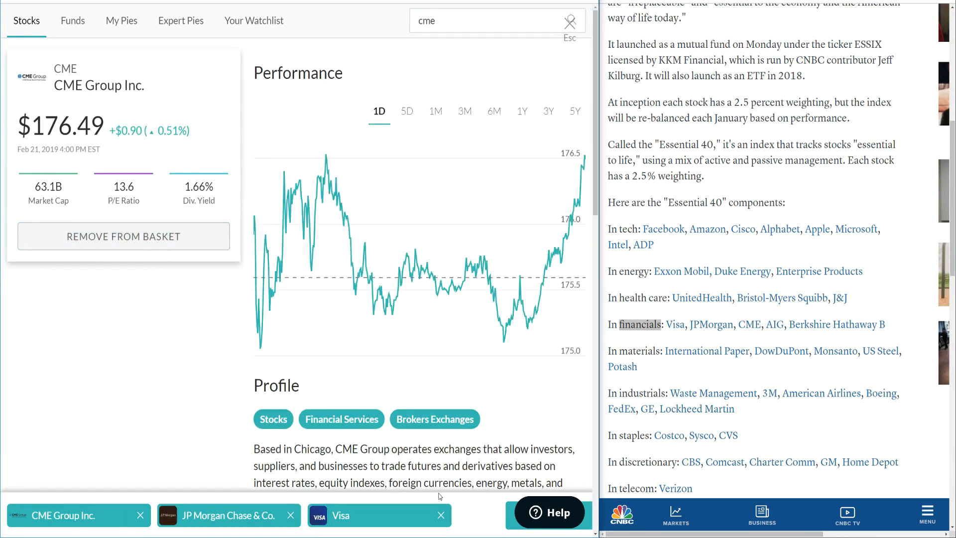
- Find American International Group (AIG) and Berkshire Hathaway (BRK.B) and add both stocks to the basket
{"action": "left_click", "coordinate": [448, 19]}
{"action": "type", "text": "aig"}
{"action": "left_click", "coordinate": [503, 59]}
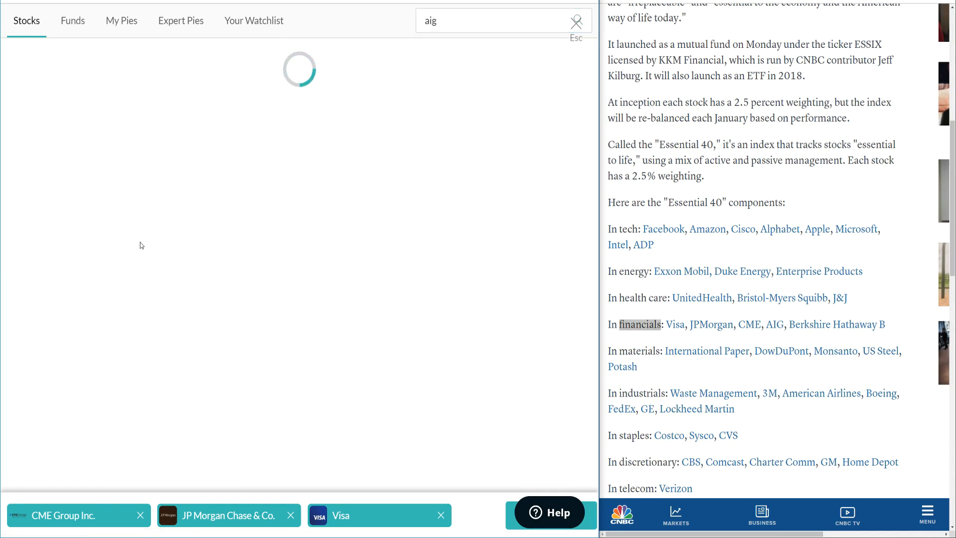
{"action": "left_click", "coordinate": [157, 264]}
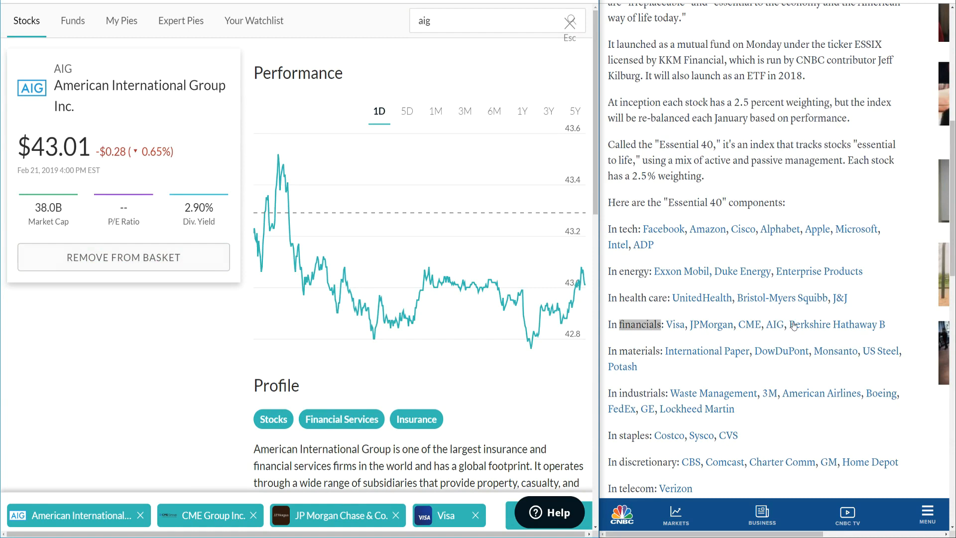
{"action": "left_click", "coordinate": [444, 21]}
{"action": "type", "text": "brkb"}
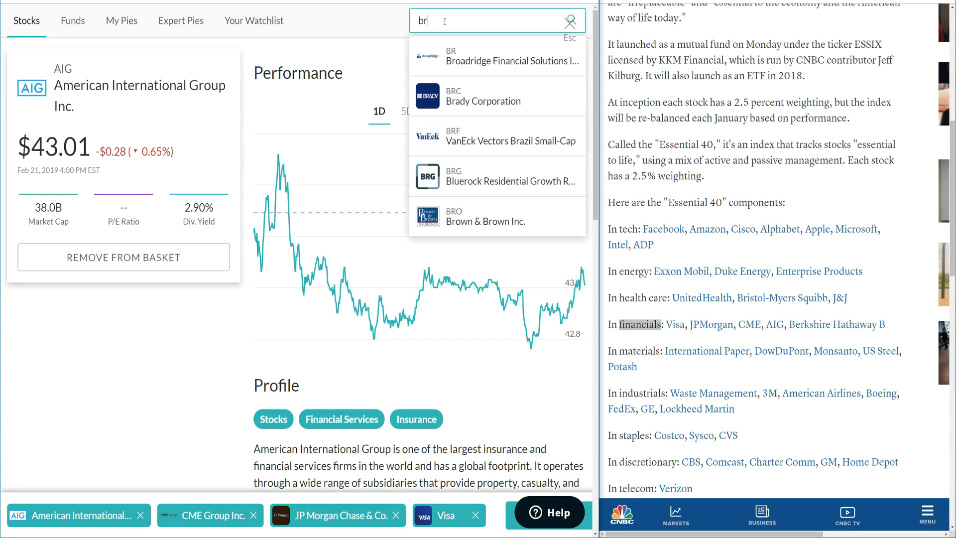
{"action": "left_click", "coordinate": [507, 56]}
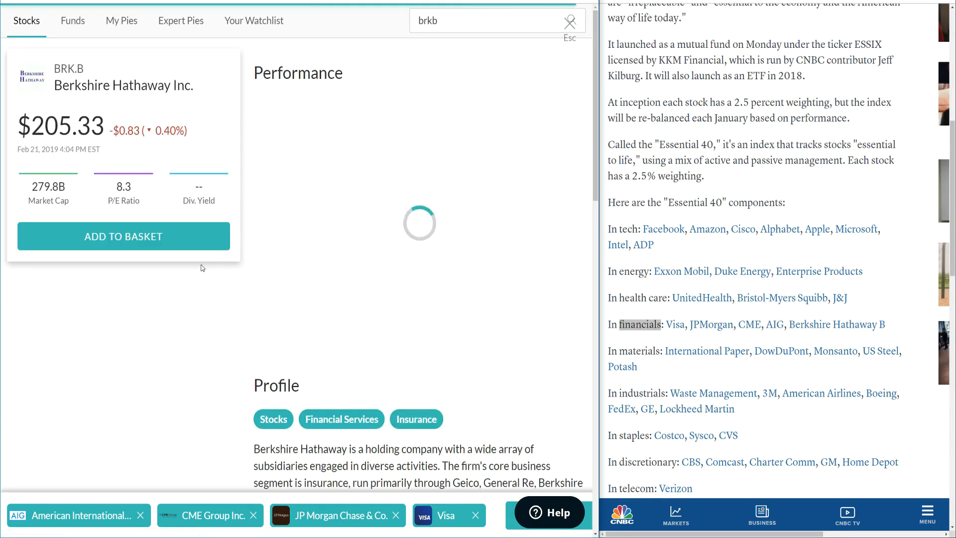
{"action": "left_click", "coordinate": [123, 237]}
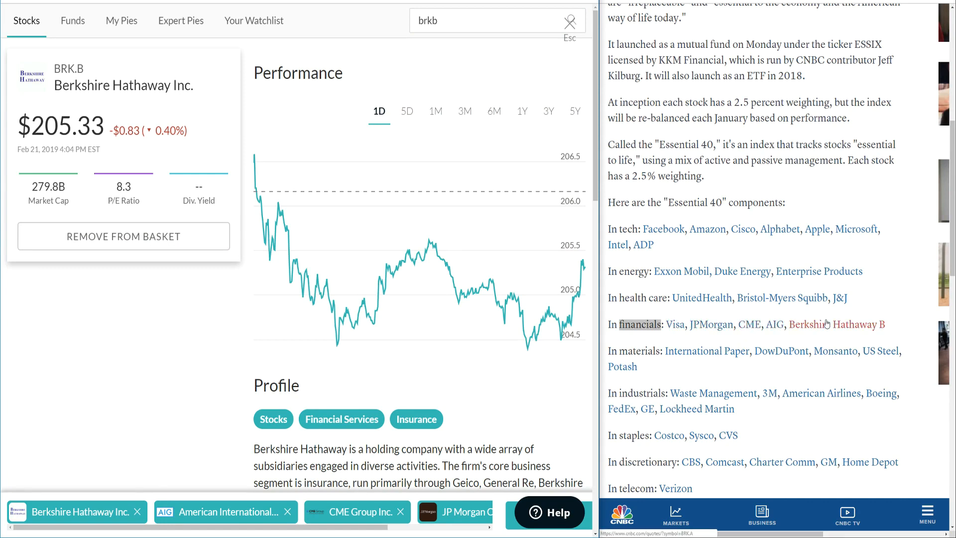
- Create a pie from the financials basket and rename it "Essential Financial (5)", reusing the copied health care pie name
{"action": "left_click", "coordinate": [511, 512]}
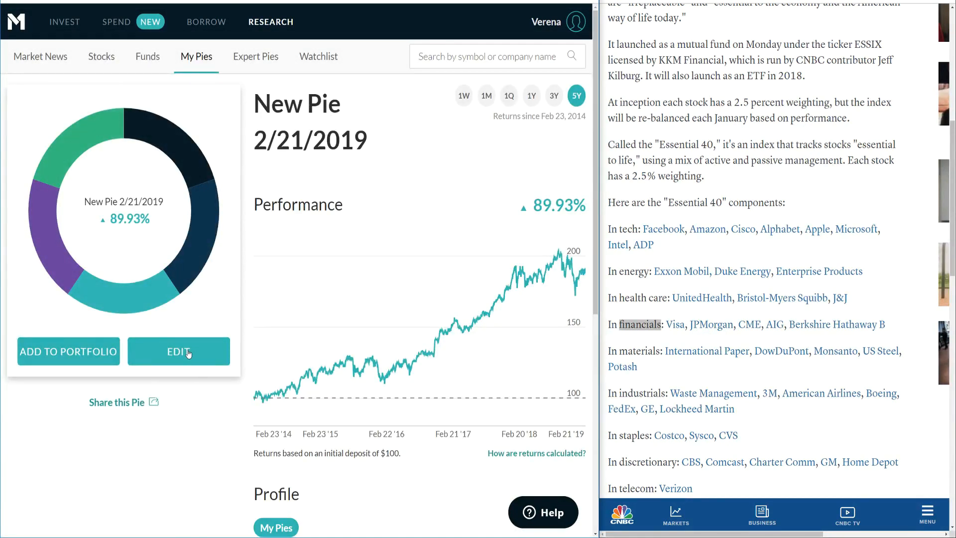
{"action": "left_click", "coordinate": [189, 353]}
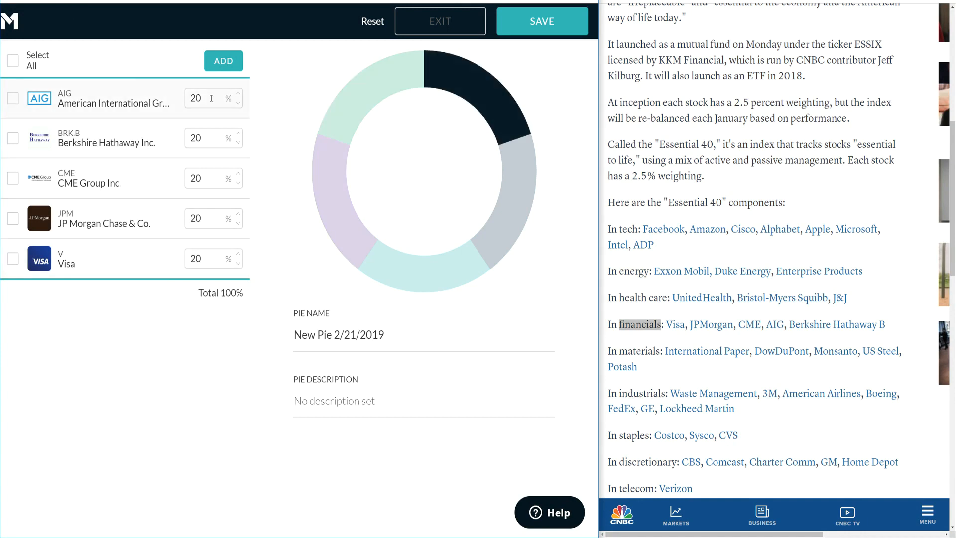
{"action": "left_click_drag", "start_coordinate": [391, 336], "coordinate": [215, 321]}
{"action": "type", "text": "Essential HealthCare (3)"}
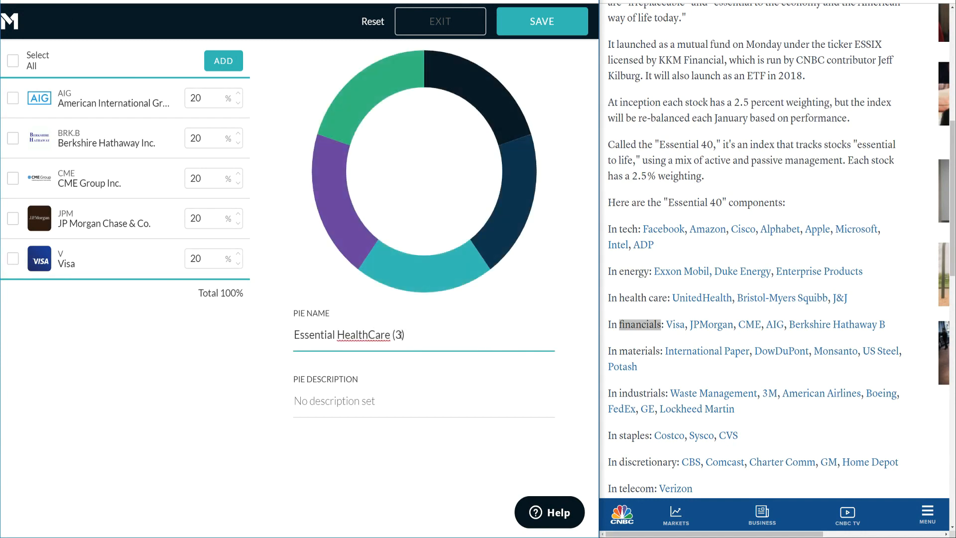
{"action": "double_click", "coordinate": [364, 334]}
{"action": "type", "text": "Financial"}
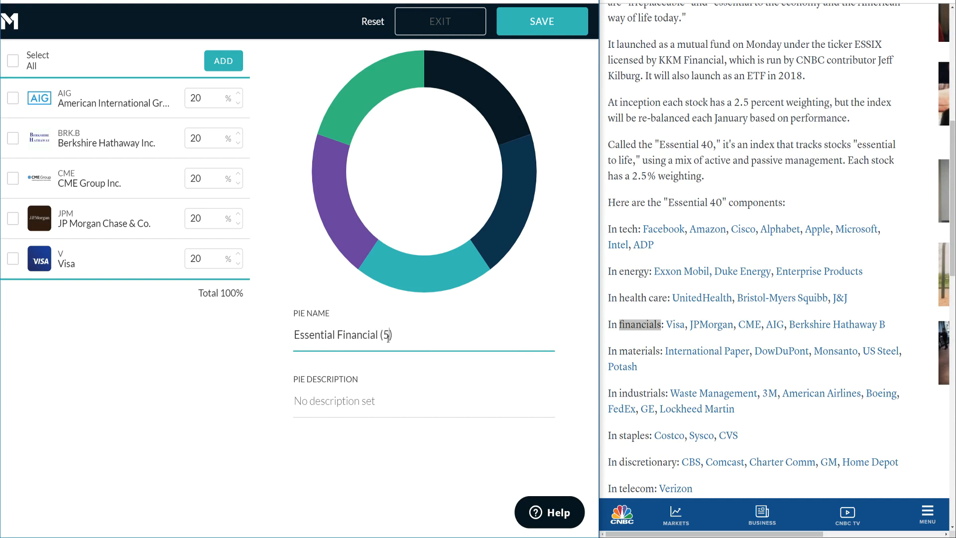
- Copy the full financial pie name into its pie description and save the pie
{"action": "key", "text": "ctrl+a"}
{"action": "key", "text": "ctrl+c"}
{"action": "left_click", "coordinate": [349, 404]}
{"action": "key", "text": "ctrl+v"}
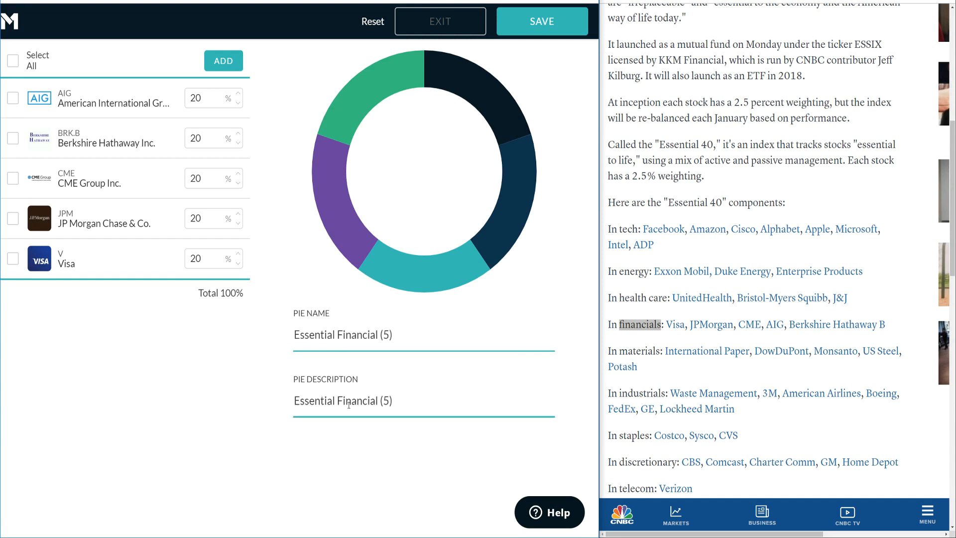
{"action": "left_click", "coordinate": [539, 22]}
- Start a new pie for the article's materials stocks and add International Paper (IP) to the basket
{"action": "scroll", "coordinate": [633, 360], "scroll_direction": "down", "scroll_amount": 1}
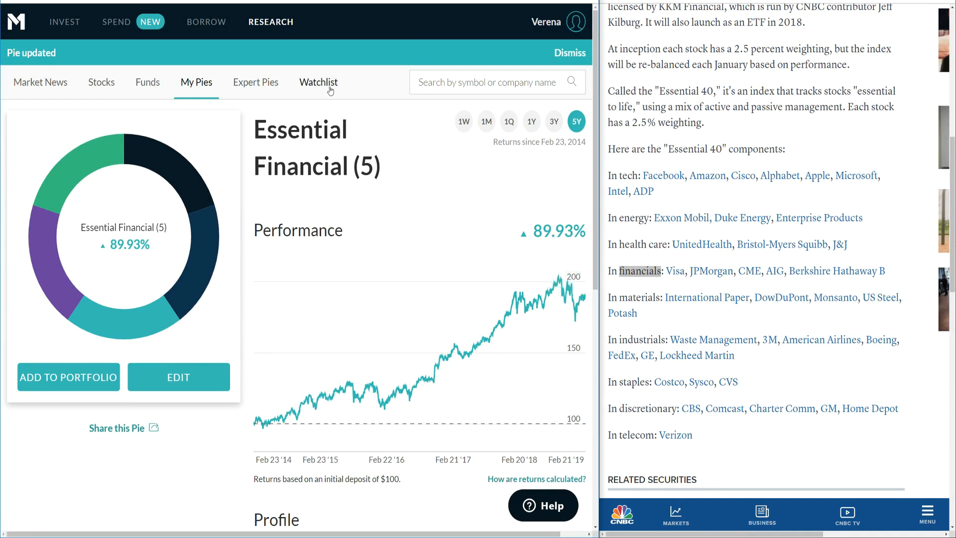
{"action": "left_click", "coordinate": [203, 56]}
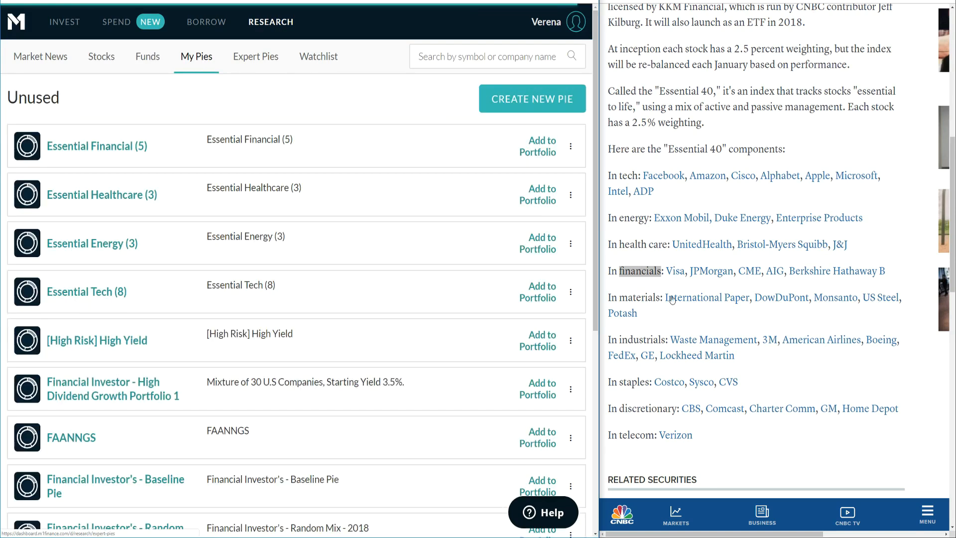
{"action": "double_click", "coordinate": [638, 296]}
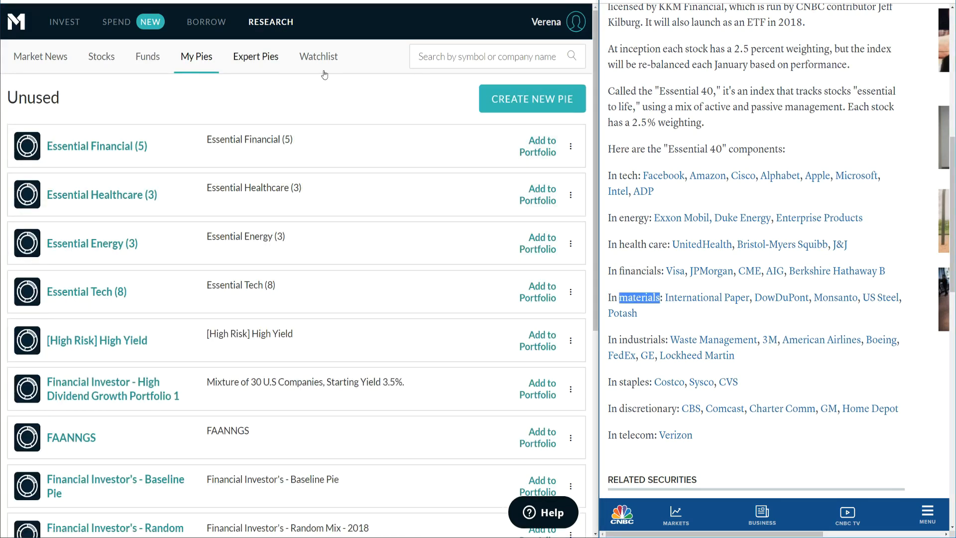
{"action": "left_click", "coordinate": [510, 99]}
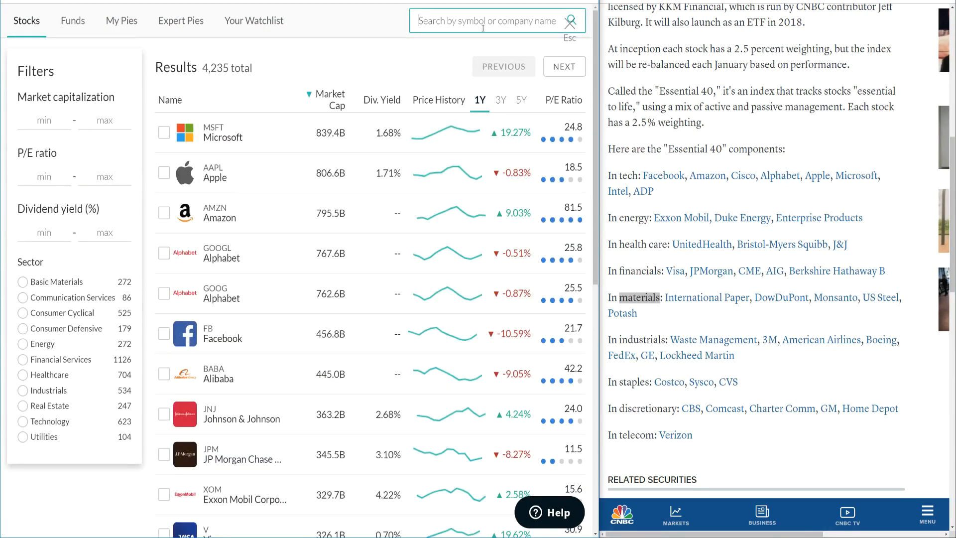
{"action": "type", "text": "ip"}
{"action": "left_click", "coordinate": [518, 58]}
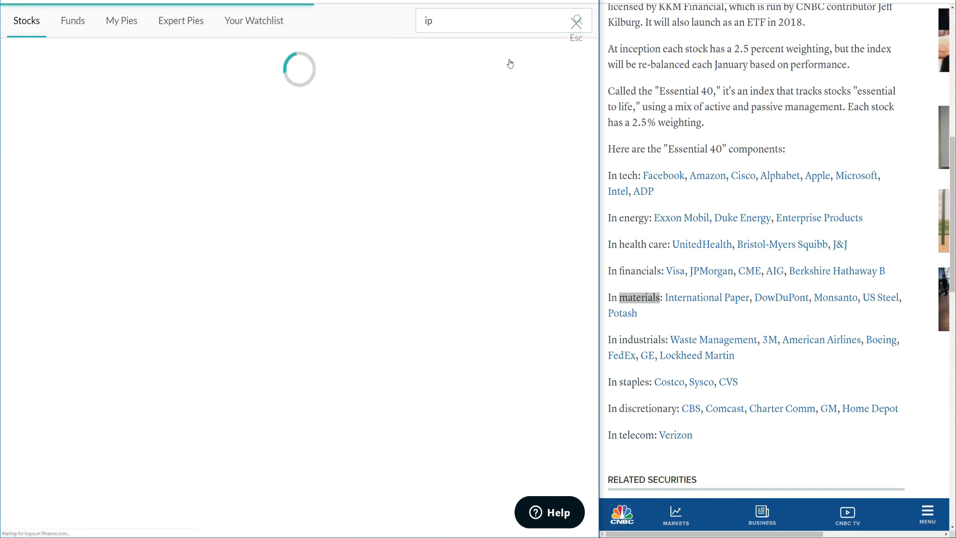
{"action": "left_click", "coordinate": [165, 235]}
- Find DowDuPont (DWDP) and add it to the basket
{"action": "left_click", "coordinate": [471, 21]}
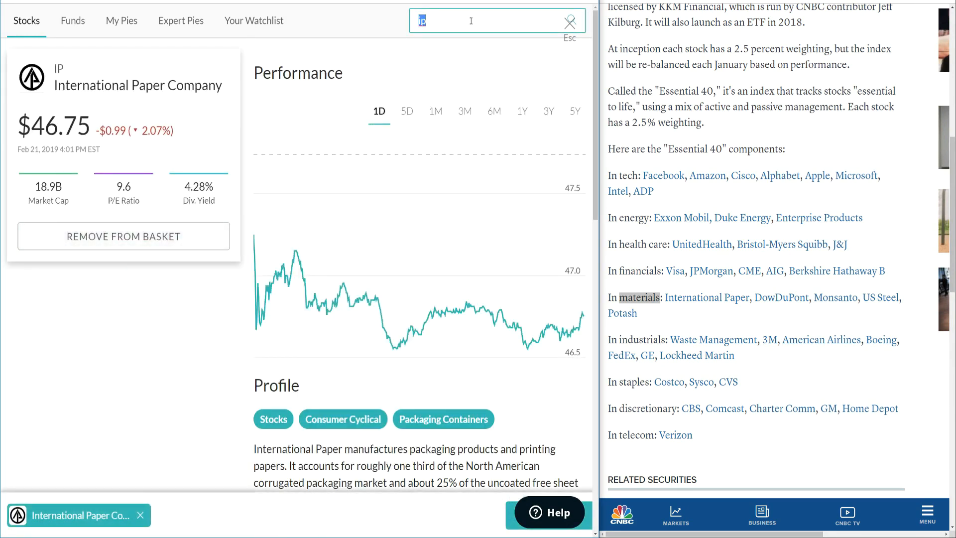
{"action": "type", "text": "dowdut"}
{"action": "key", "text": "BackSpace"}
{"action": "left_click", "coordinate": [472, 50]}
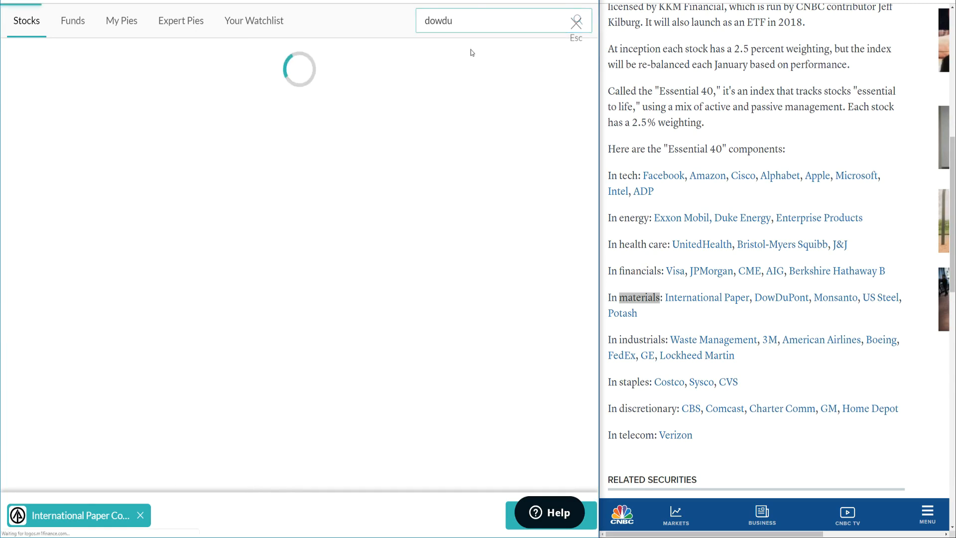
- Search the available stocks for Monsanto by company name, trying shorter spellings, and clear the search
{"action": "left_click", "coordinate": [471, 25]}
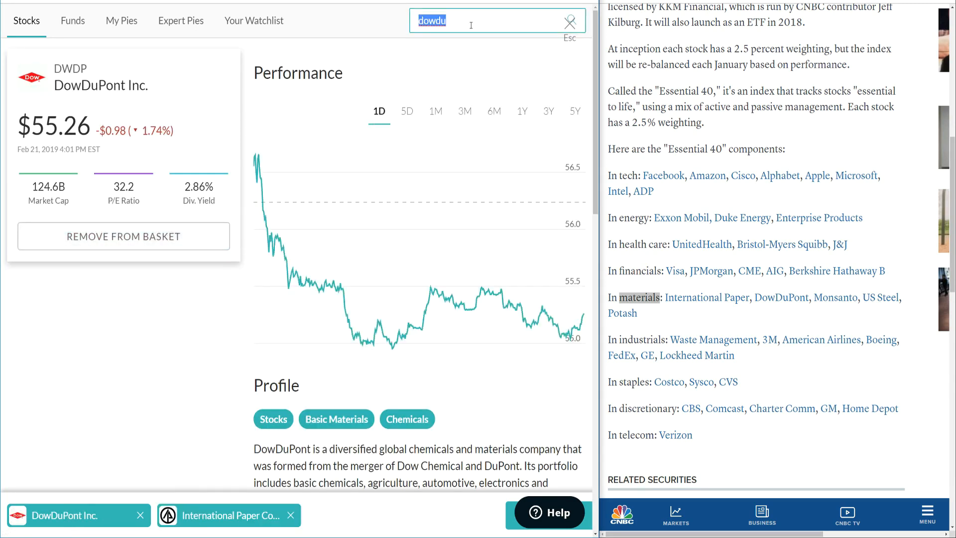
{"action": "type", "text": "mons"}
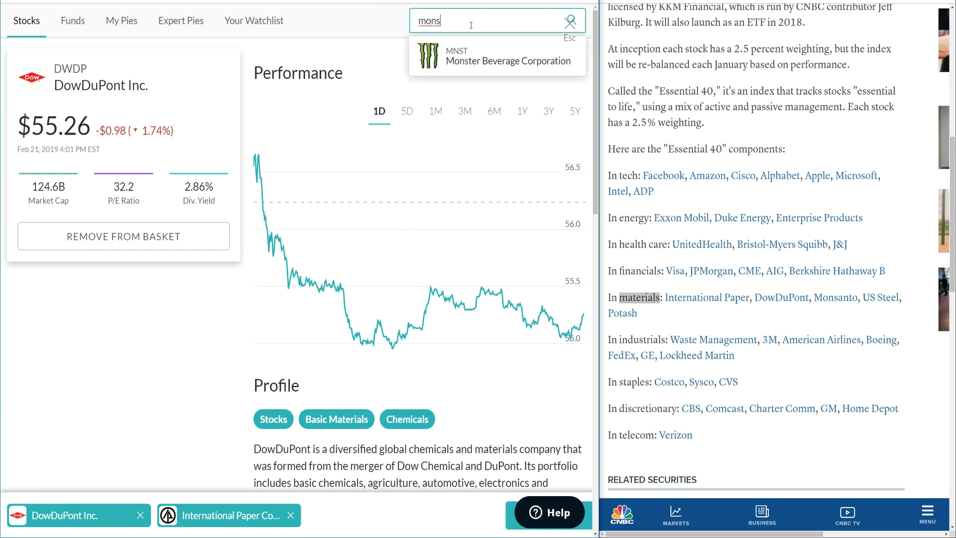
{"action": "type", "text": "on"}
{"action": "key", "text": "BackSpace"}
{"action": "key", "text": "BackSpace"}
{"action": "key", "text": "BackSpace"}
{"action": "key", "text": "BackSpace"}
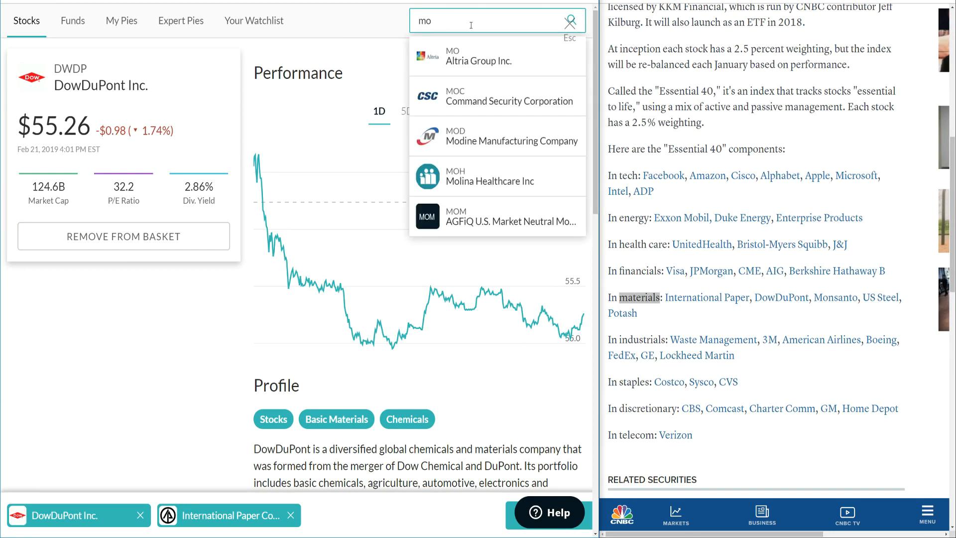
{"action": "type", "text": "nsa"}
{"action": "key", "text": "BackSpace"}
{"action": "key", "text": "BackSpace"}
{"action": "key", "text": "BackSpace"}
{"action": "key", "text": "BackSpace"}
{"action": "key", "text": "BackSpace"}
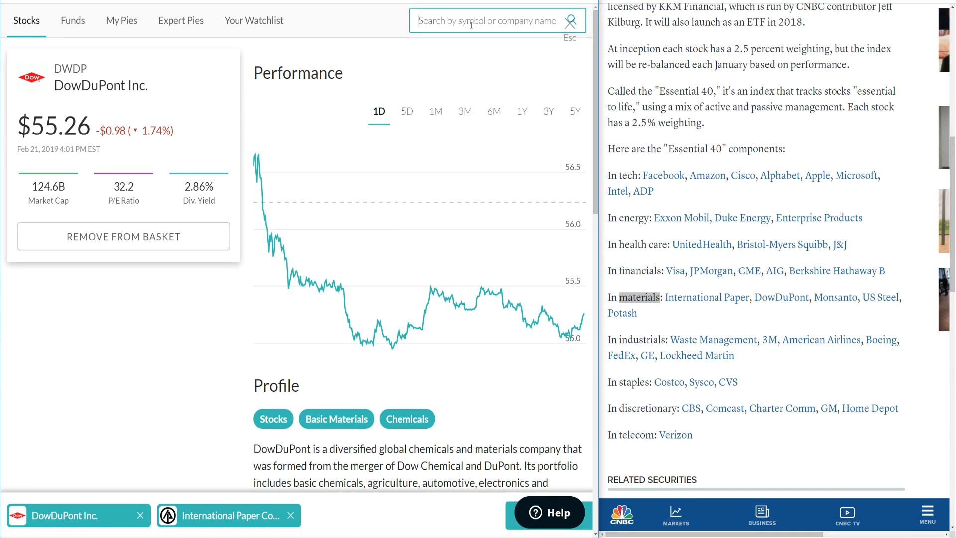
- Search the available stocks for US Steel by company name
{"action": "type", "text": "us st"}
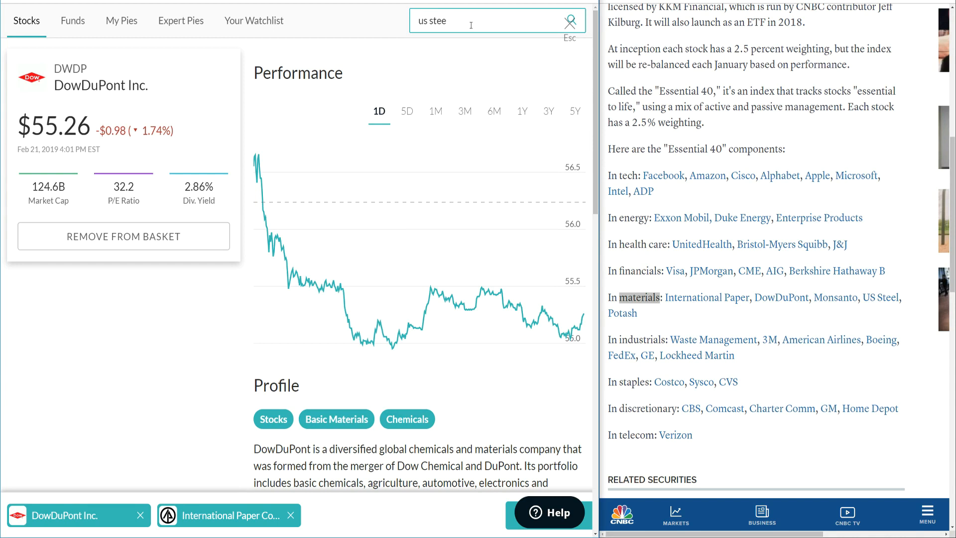
{"action": "type", "text": "e"}
{"action": "key", "text": "BackSpace"}
{"action": "key", "text": "BackSpace"}
{"action": "key", "text": "BackSpace"}
{"action": "key", "text": "BackSpace"}
{"action": "key", "text": "BackSpace"}
{"action": "key", "text": "BackSpace"}
- Search for Potash by company name and check its link in the article
{"action": "type", "text": "potash"}
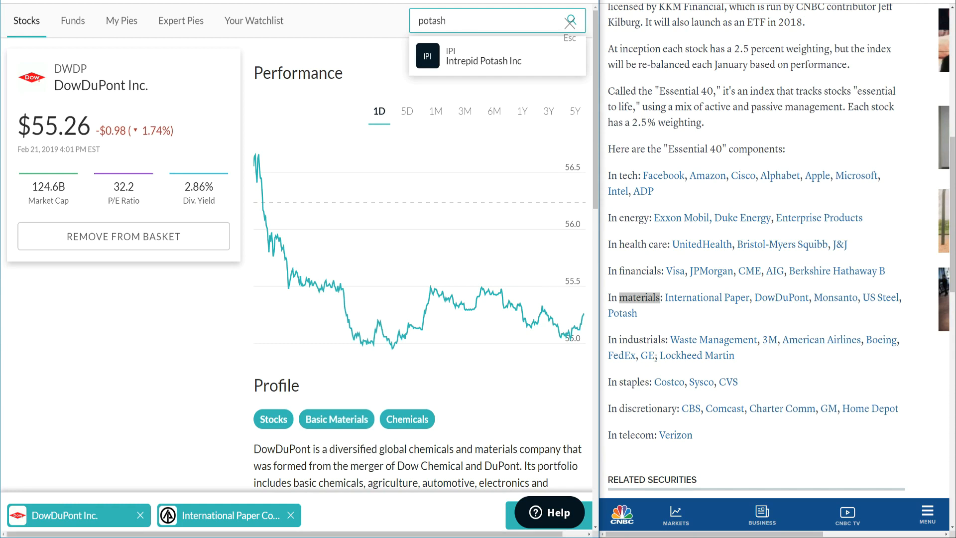
{"action": "right_click", "coordinate": [619, 312]}
{"action": "left_click", "coordinate": [638, 343]}
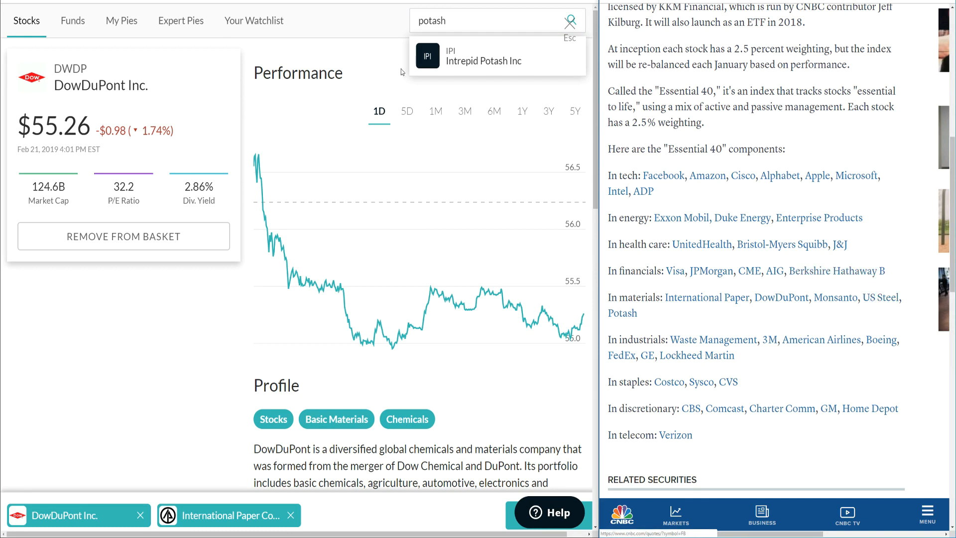
- Find United States Steel Corporation by its ticker X and add it to the basket
{"action": "left_click", "coordinate": [498, 20]}
{"action": "type", "text": "x"}
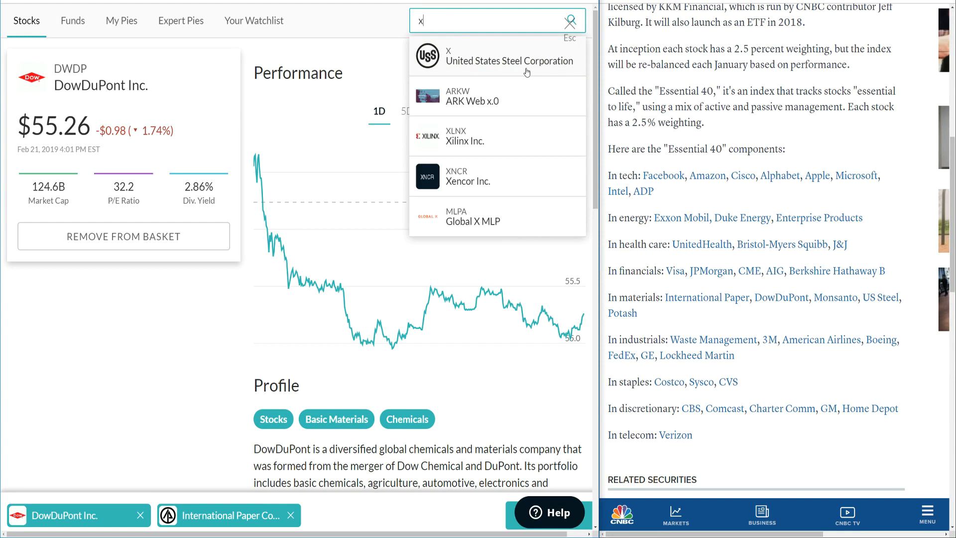
{"action": "left_click", "coordinate": [514, 63]}
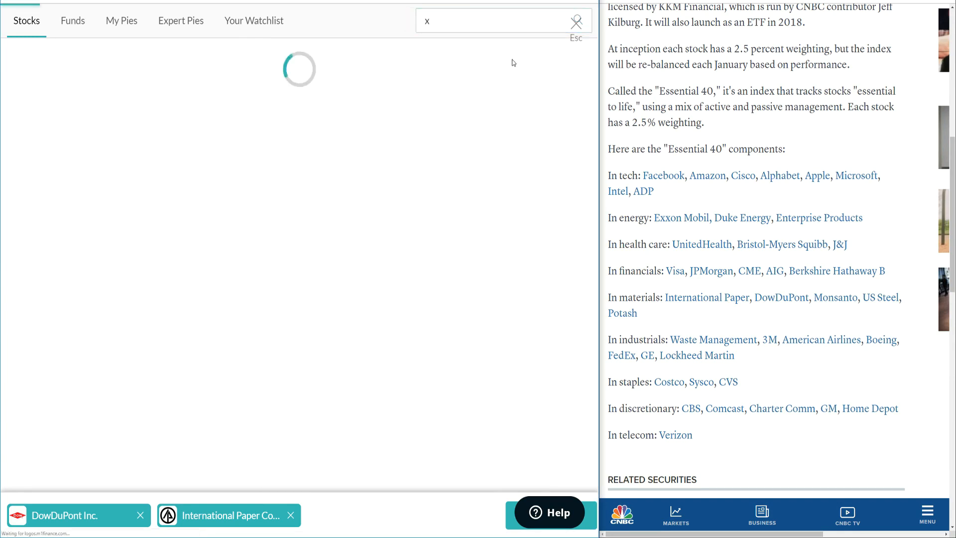
{"action": "left_click", "coordinate": [132, 268]}
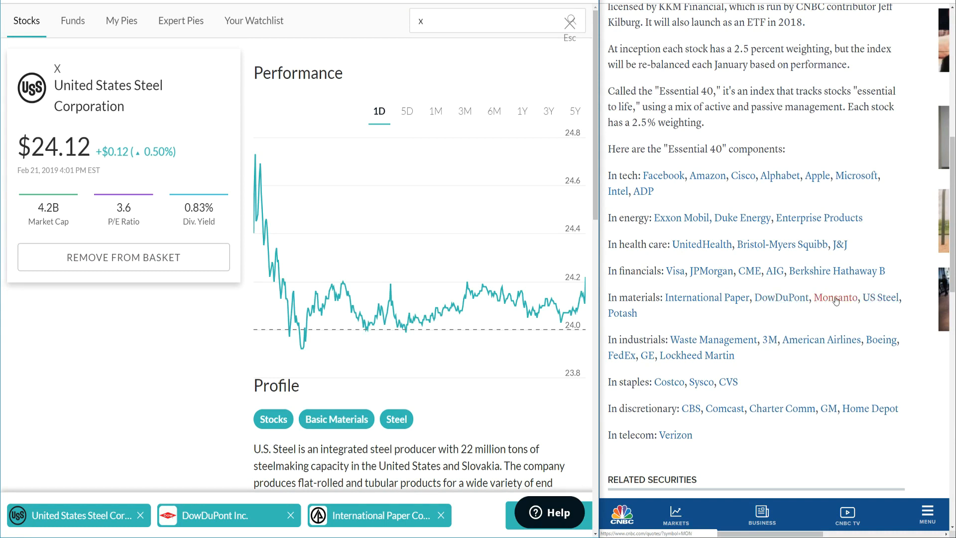
- Search for Monsanto and Potash by the article's ticker symbols, MON and POT-CA, and clear the search
{"action": "left_click", "coordinate": [449, 21]}
{"action": "key", "text": "BackSpace"}
{"action": "type", "text": "mon"}
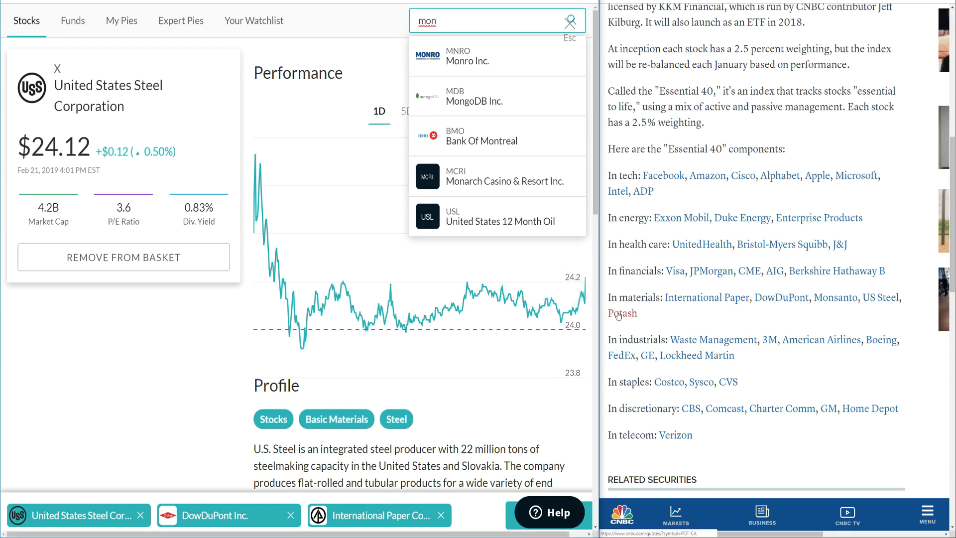
{"action": "double_click", "coordinate": [463, 18]}
{"action": "type", "text": "pot-ca"}
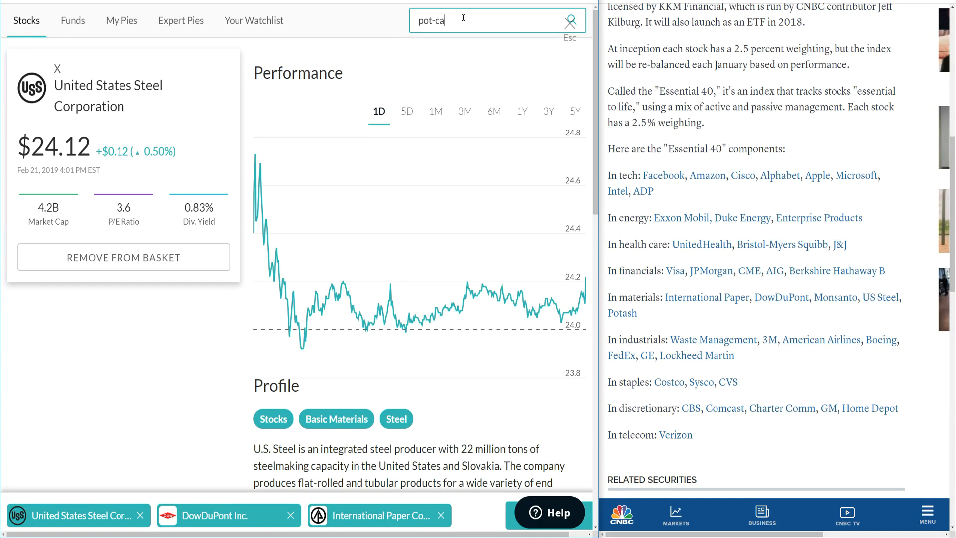
{"action": "key", "text": "BackSpace"}
{"action": "key", "text": "BackSpace"}
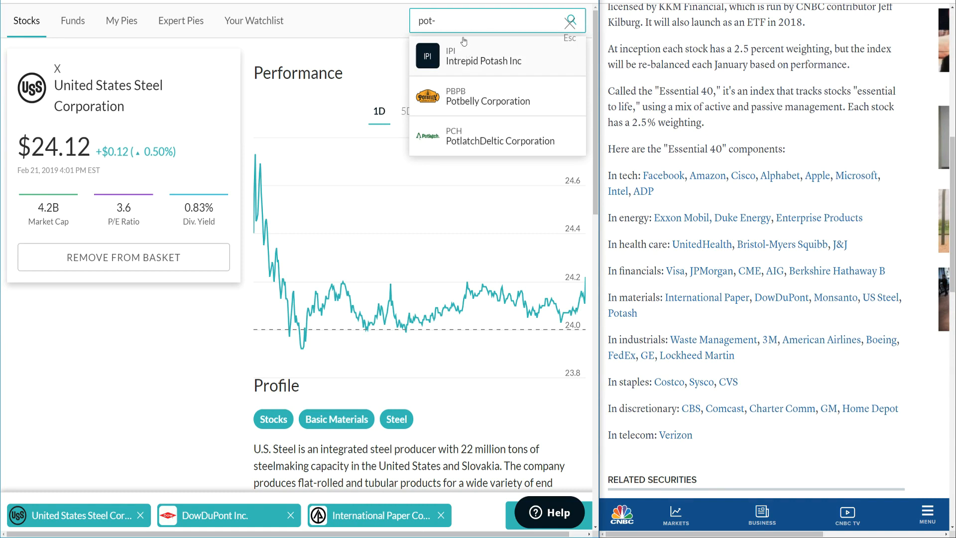
{"action": "double_click", "coordinate": [464, 15]}
{"action": "key", "text": "BackSpace"}
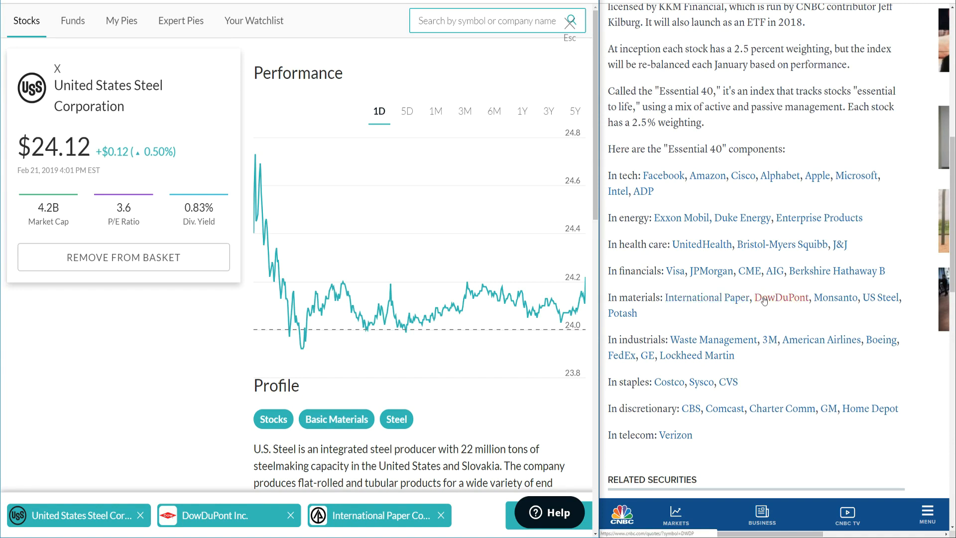
- Create a pie from the basket's three materials stocks and name it "Essential Materials (3)"
{"action": "left_click", "coordinate": [508, 512]}
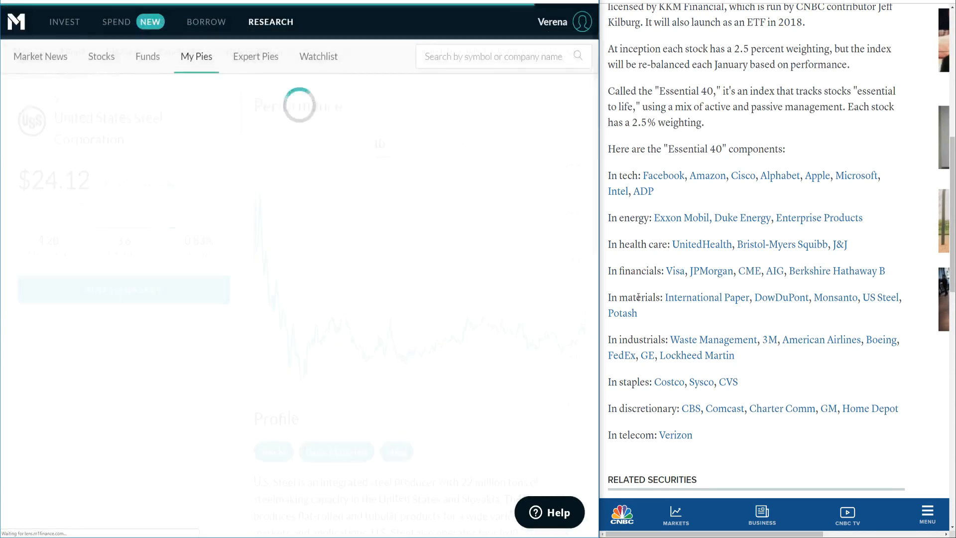
{"action": "double_click", "coordinate": [639, 297]}
{"action": "left_click", "coordinate": [201, 354]}
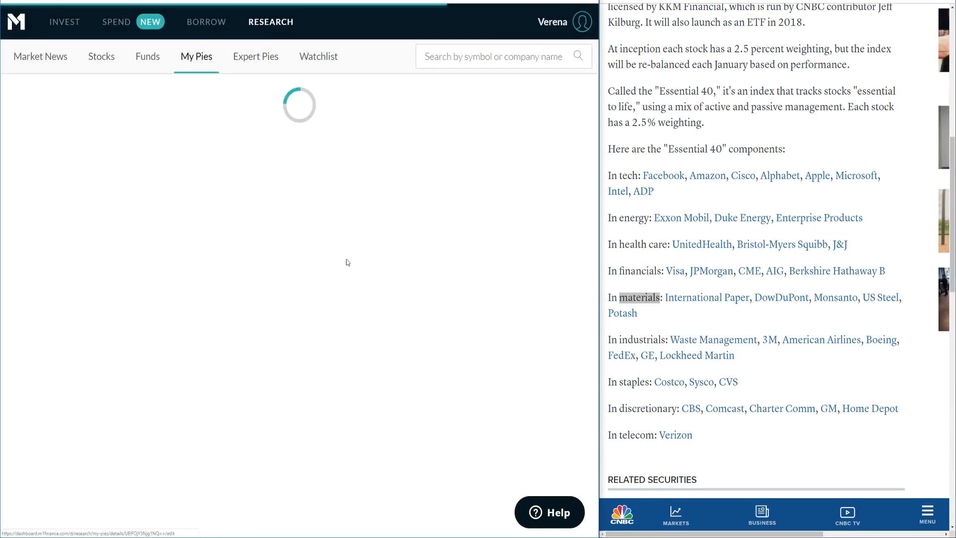
{"action": "left_click", "coordinate": [343, 348]}
{"action": "key", "text": "ctrl+a"}
{"action": "type", "text": "Essential Financial (5)"}
{"action": "double_click", "coordinate": [365, 336]}
{"action": "type", "text": "Materials"}
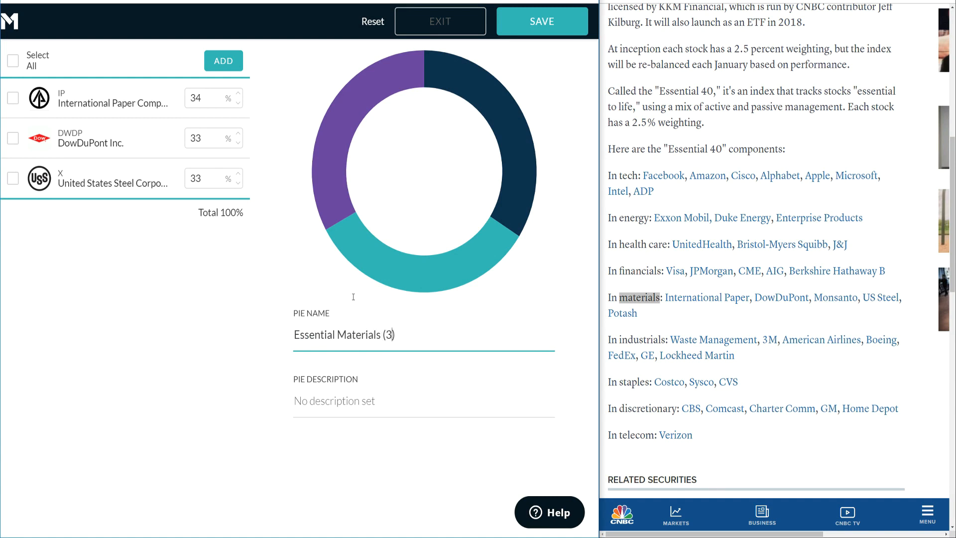
- Copy the pie name "Essential Materials (3)" into the pie description and save the pie
{"action": "left_click", "coordinate": [357, 408]}
{"action": "triple_click", "coordinate": [382, 343]}
{"action": "key", "text": "ctrl+c"}
{"action": "key", "text": "Tab"}
{"action": "key", "text": "ctrl+v"}
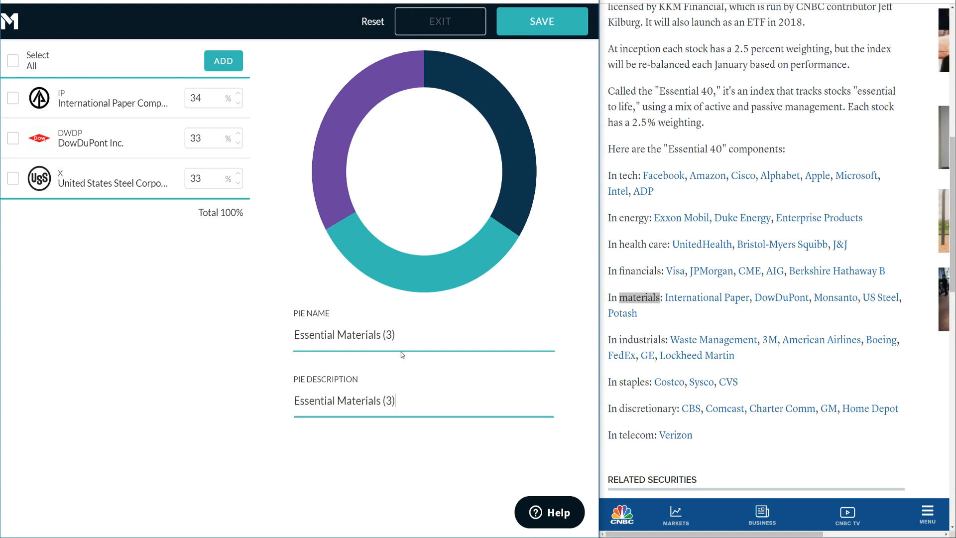
{"action": "left_click", "coordinate": [528, 27]}
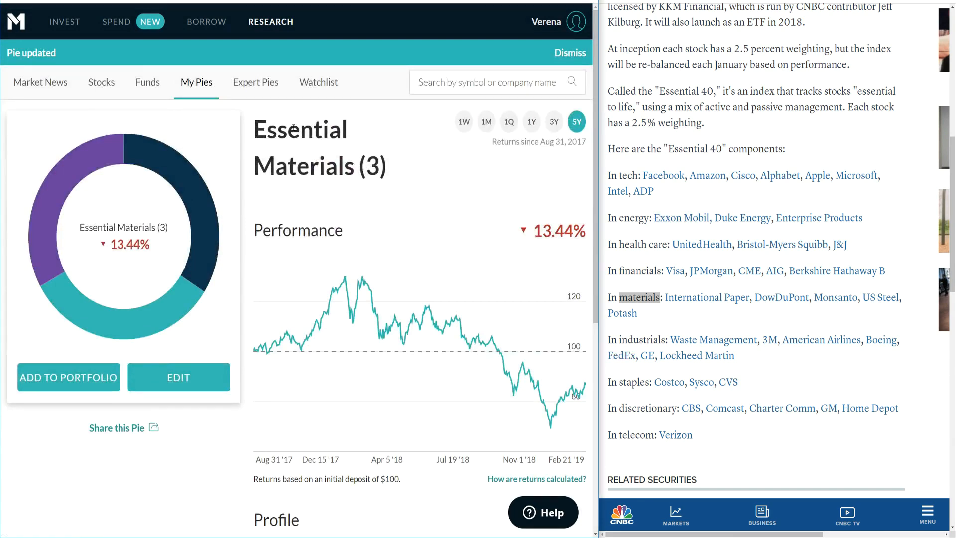
- Start a new pie's stock selection and add Waste Management Inc. (WM) to the basket
{"action": "left_click", "coordinate": [211, 84]}
{"action": "left_click", "coordinate": [512, 124]}
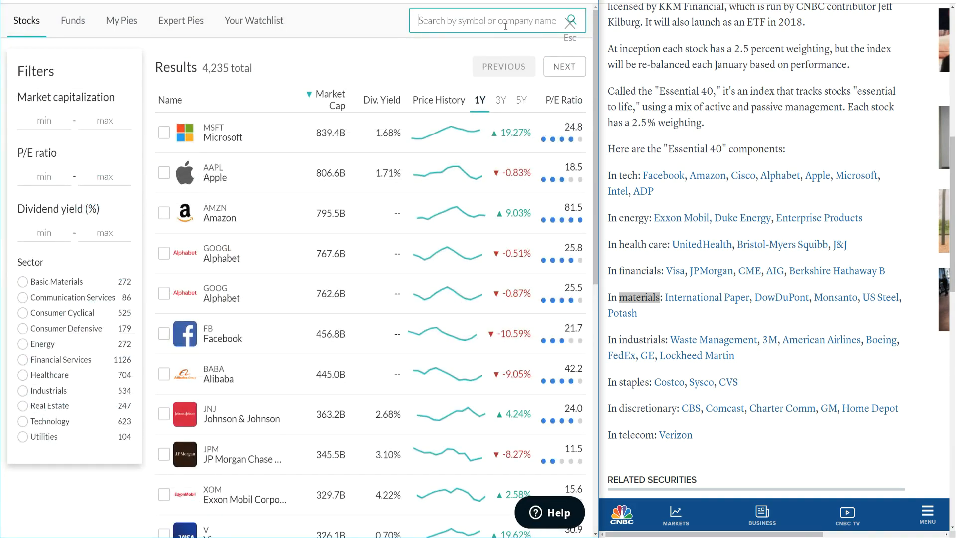
{"action": "type", "text": "wm"}
{"action": "left_click", "coordinate": [509, 60]}
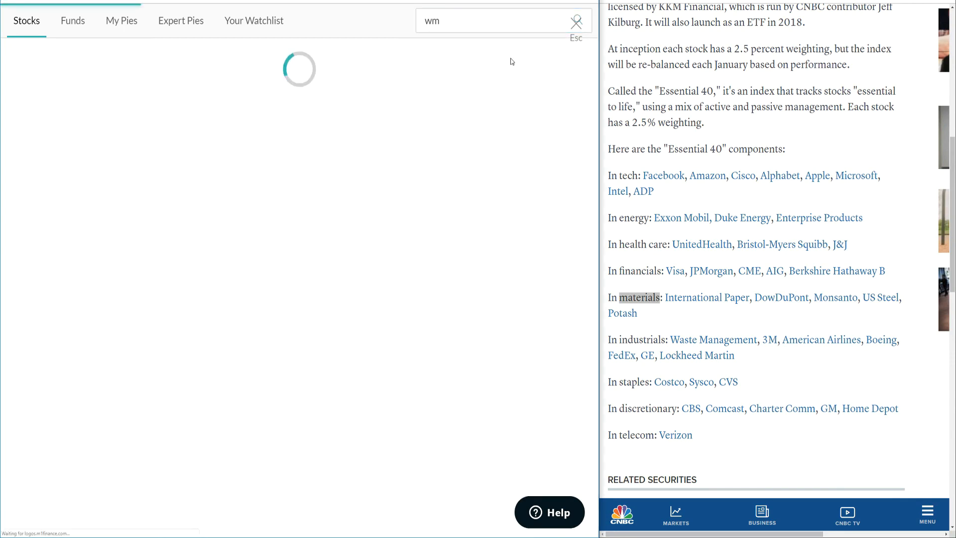
{"action": "left_click", "coordinate": [169, 232]}
- Find 3M Company by its ticker MMM and add it to the basket
{"action": "left_click", "coordinate": [471, 25]}
{"action": "type", "text": "mmm"}
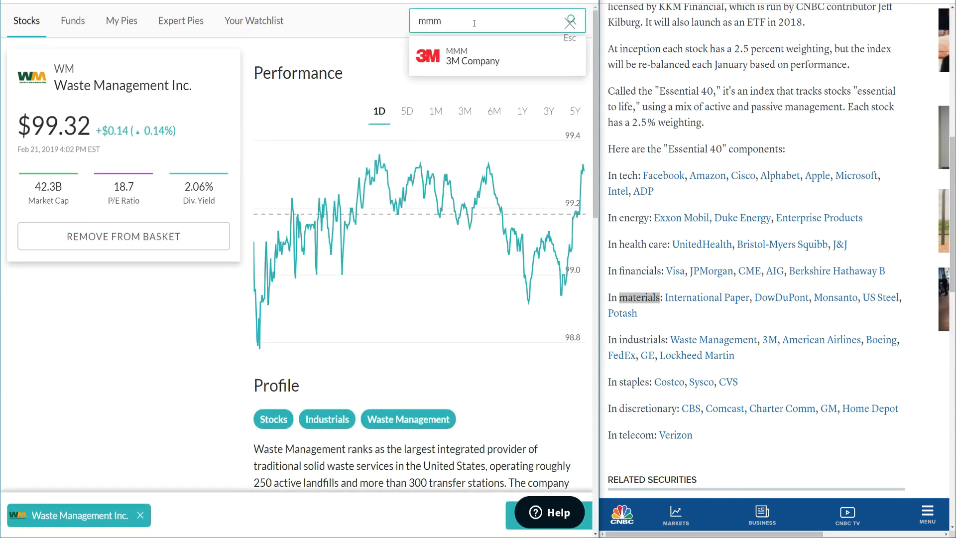
{"action": "left_click", "coordinate": [476, 54]}
{"action": "left_click", "coordinate": [149, 236]}
- Search the stocks for "american air" and add American Airlines Group Inc. to the basket
{"action": "left_click", "coordinate": [463, 19]}
{"action": "type", "text": "amerci"}
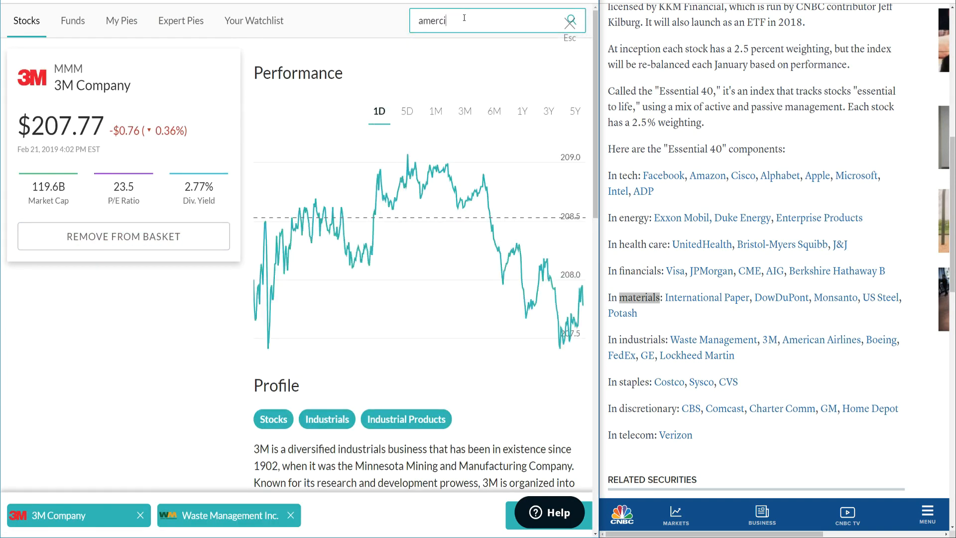
{"action": "key", "text": "BackSpace"}
{"action": "key", "text": "BackSpace"}
{"action": "type", "text": "ican air"}
{"action": "left_click", "coordinate": [482, 56]}
{"action": "left_click", "coordinate": [158, 234]}
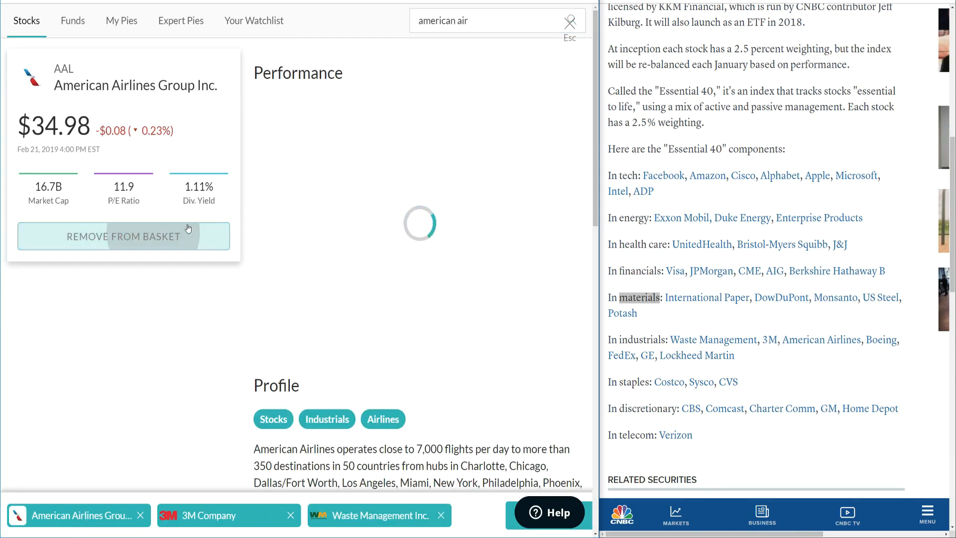
- Find Boeing by company name or its ticker BA and add it to the basket
{"action": "left_click", "coordinate": [483, 21]}
{"action": "type", "text": "boai"}
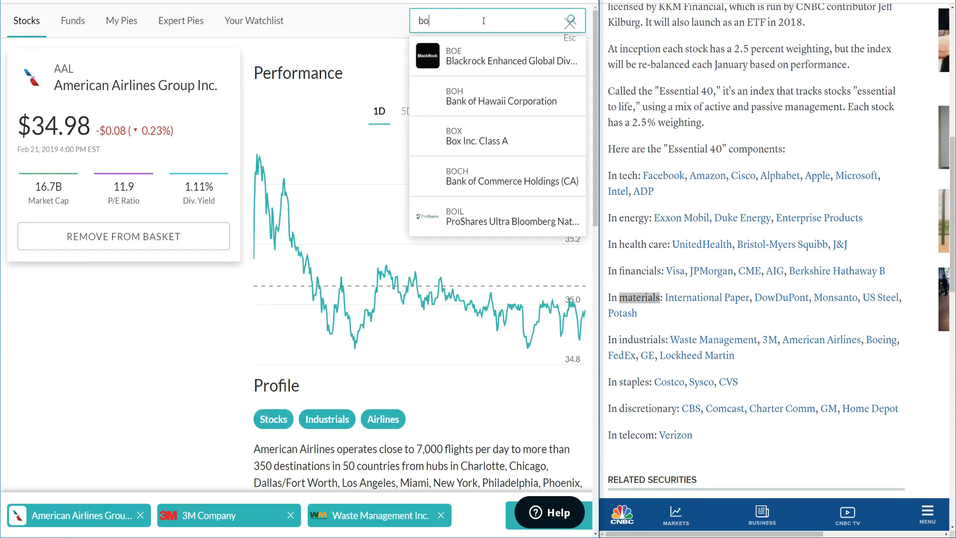
{"action": "key", "text": "BackSpace"}
{"action": "key", "text": "BackSpace"}
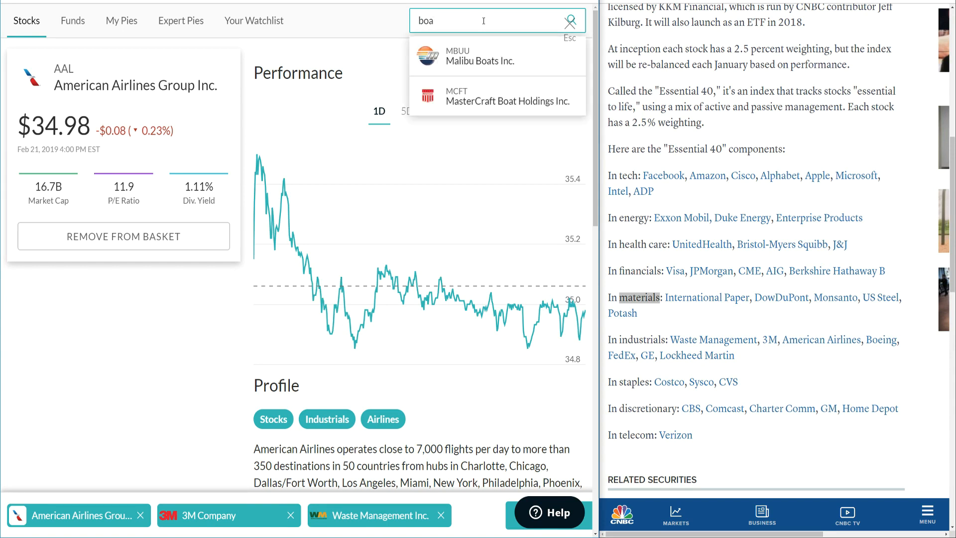
{"action": "type", "text": "eing"}
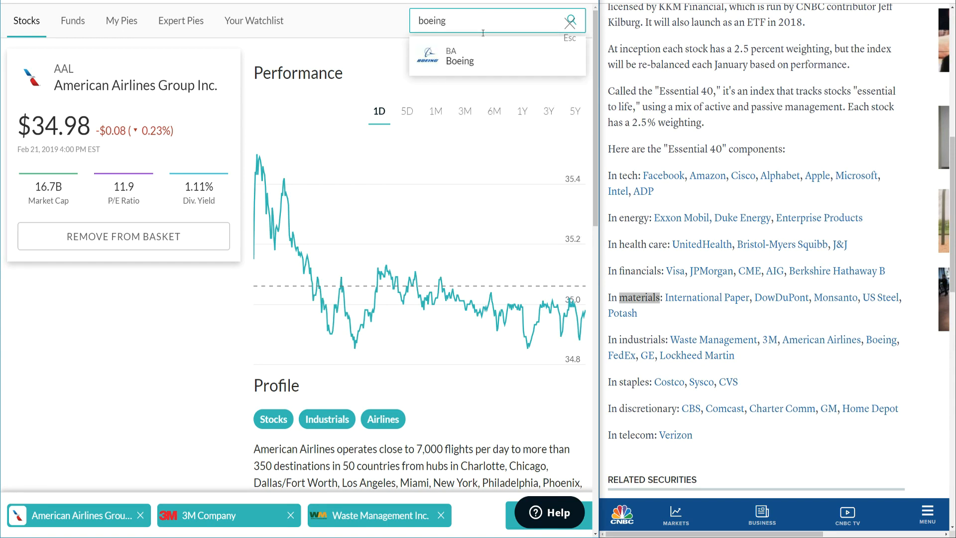
{"action": "left_click", "coordinate": [450, 62]}
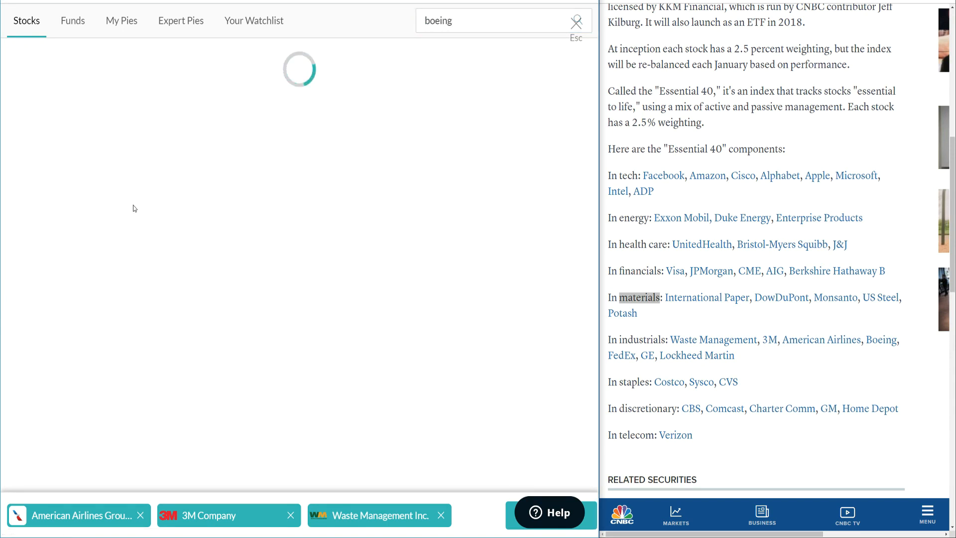
{"action": "left_click", "coordinate": [468, 16]}
{"action": "type", "text": "ba"}
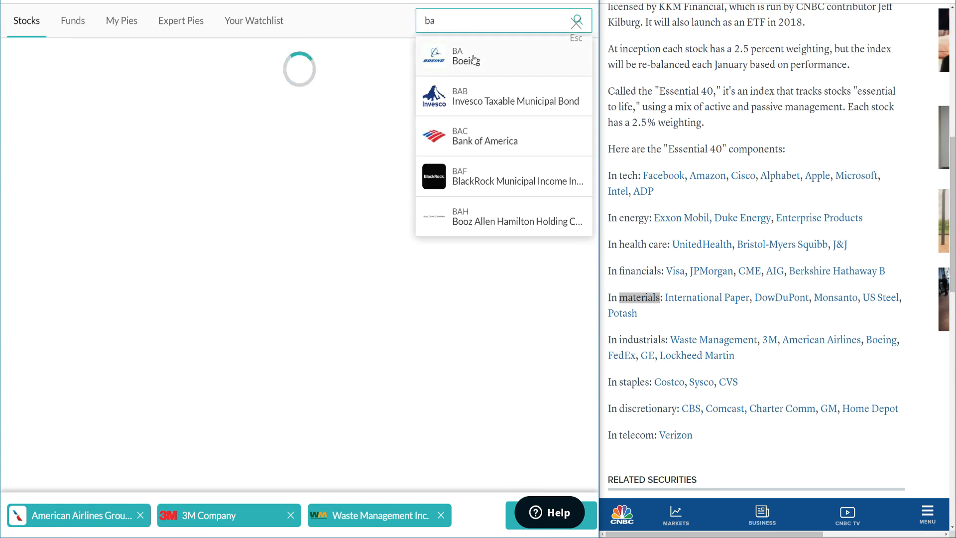
{"action": "left_click", "coordinate": [474, 60]}
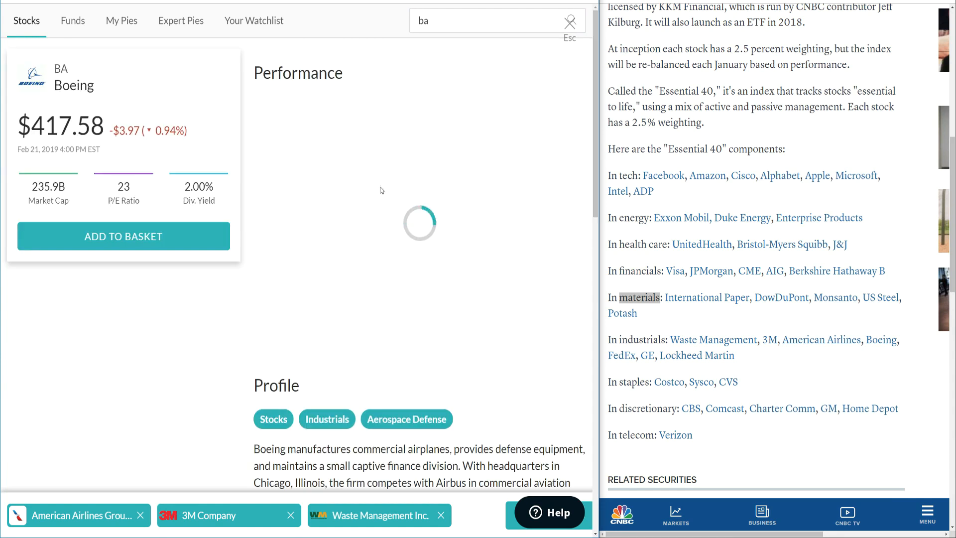
{"action": "left_click", "coordinate": [175, 237]}
- Search the stocks for "fed" and add FedEx Corporation to the basket
{"action": "left_click", "coordinate": [472, 22]}
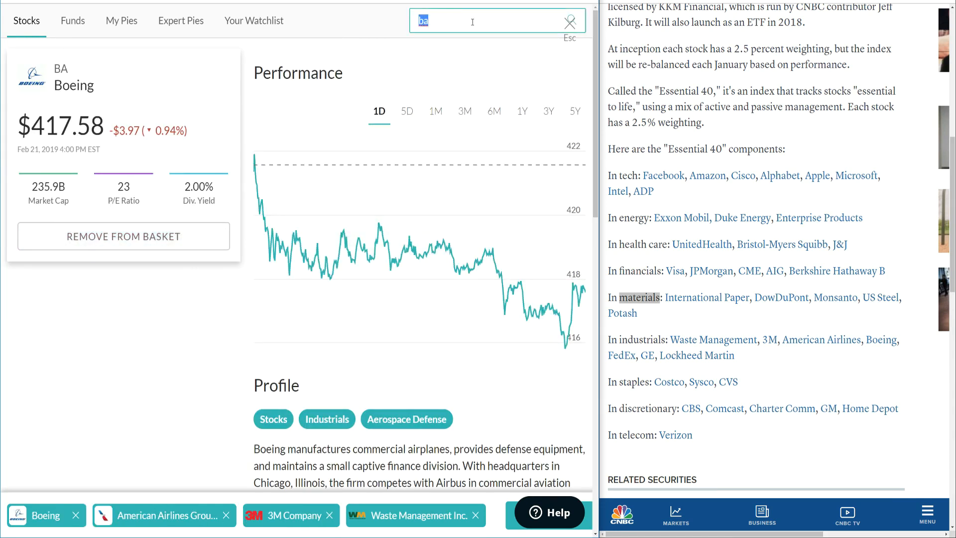
{"action": "type", "text": "fed"}
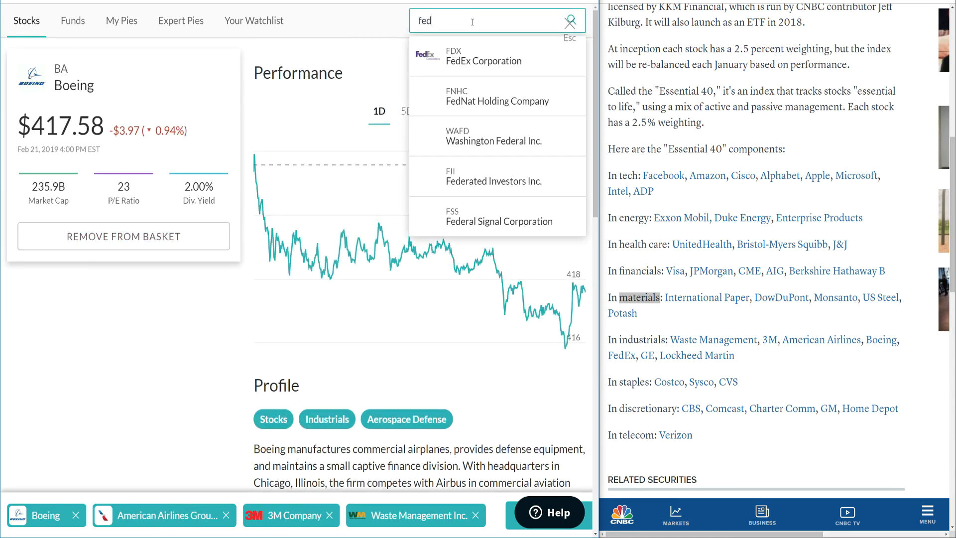
{"action": "left_click", "coordinate": [450, 50]}
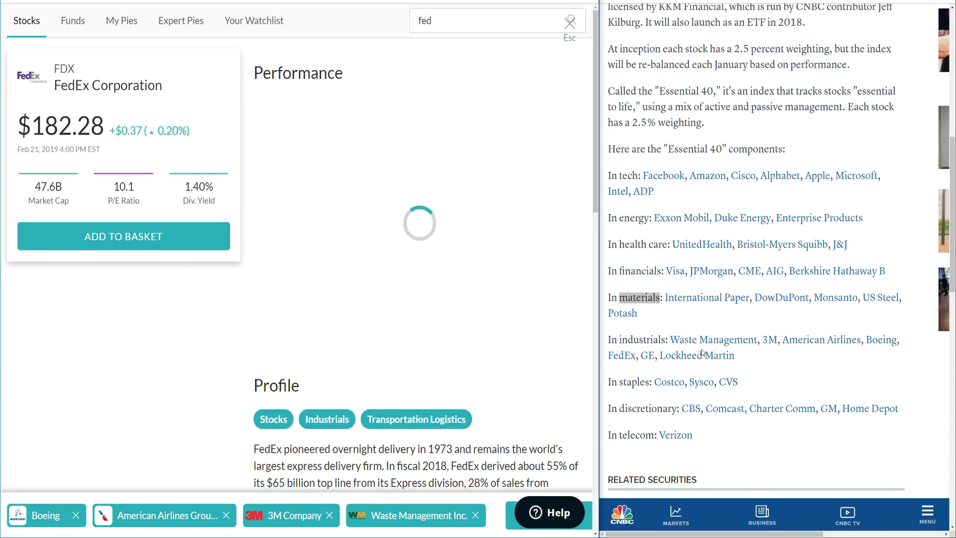
{"action": "left_click", "coordinate": [170, 241]}
- Find General Electric Company by its ticker GE and add it to the basket
{"action": "left_click", "coordinate": [490, 21]}
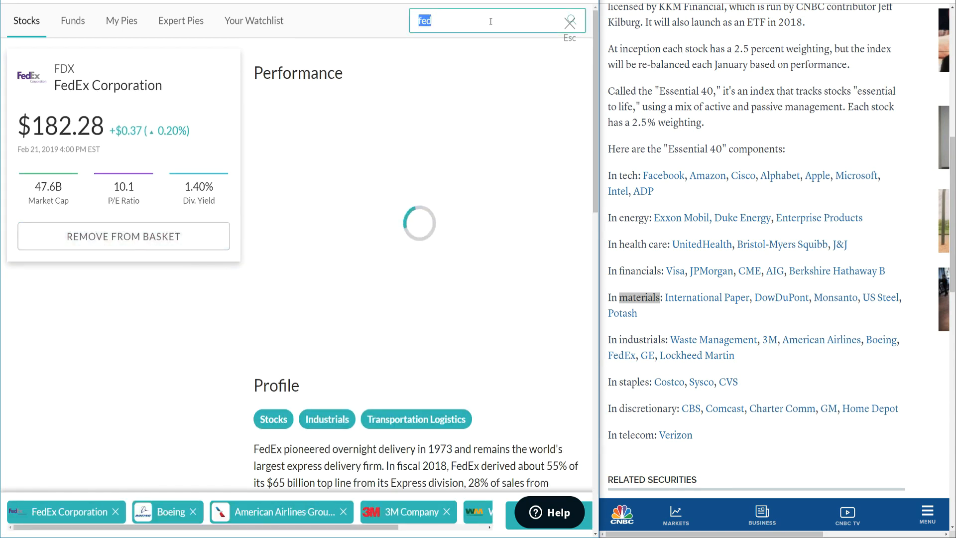
{"action": "type", "text": "ge"}
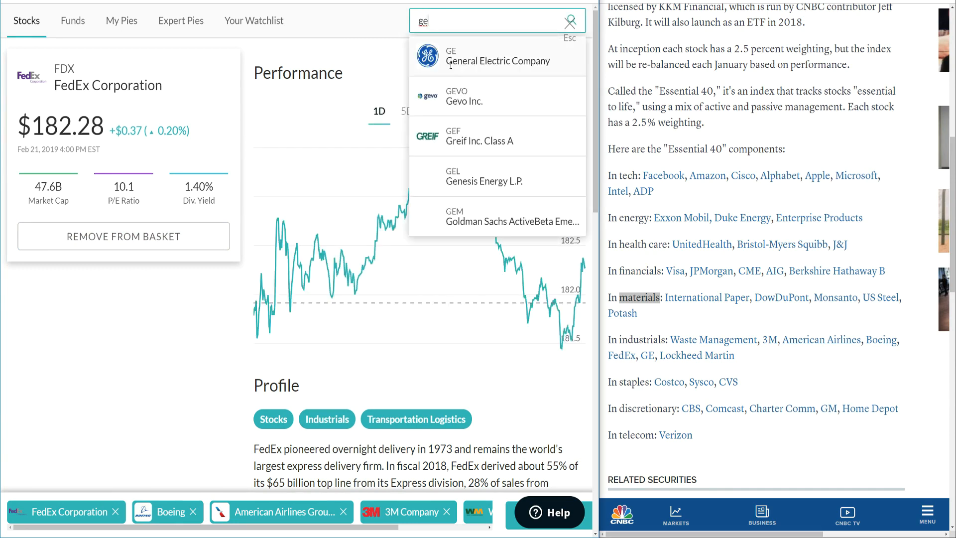
{"action": "left_click", "coordinate": [454, 47]}
{"action": "left_click", "coordinate": [147, 241]}
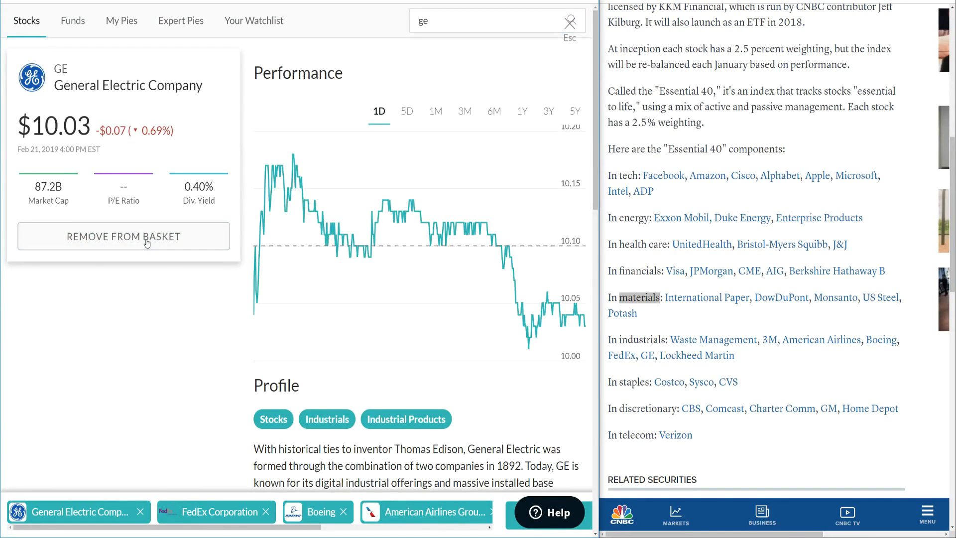
- Find Lockheed Martin Corporation by its ticker LMT and add it to the basket
{"action": "double_click", "coordinate": [430, 21]}
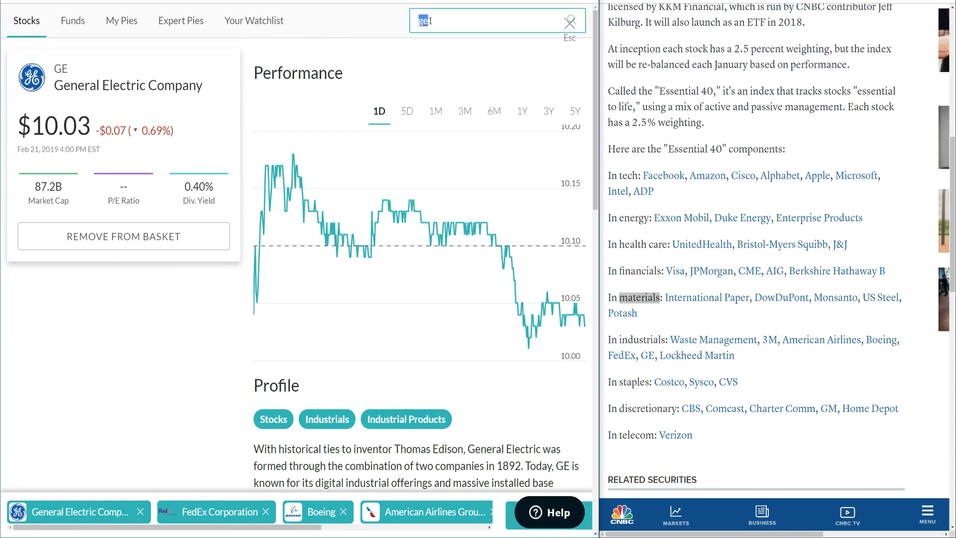
{"action": "key", "text": "BackSpace"}
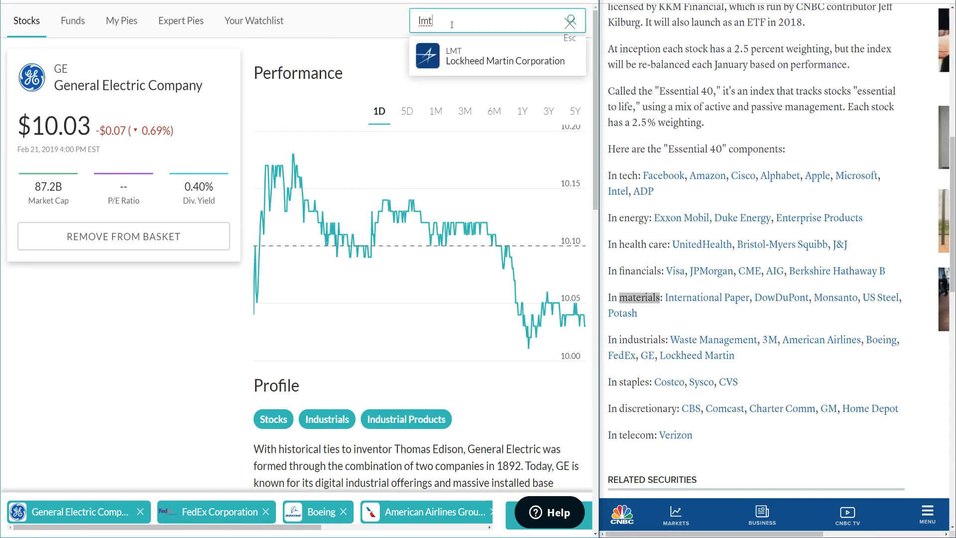
{"action": "left_click", "coordinate": [456, 45]}
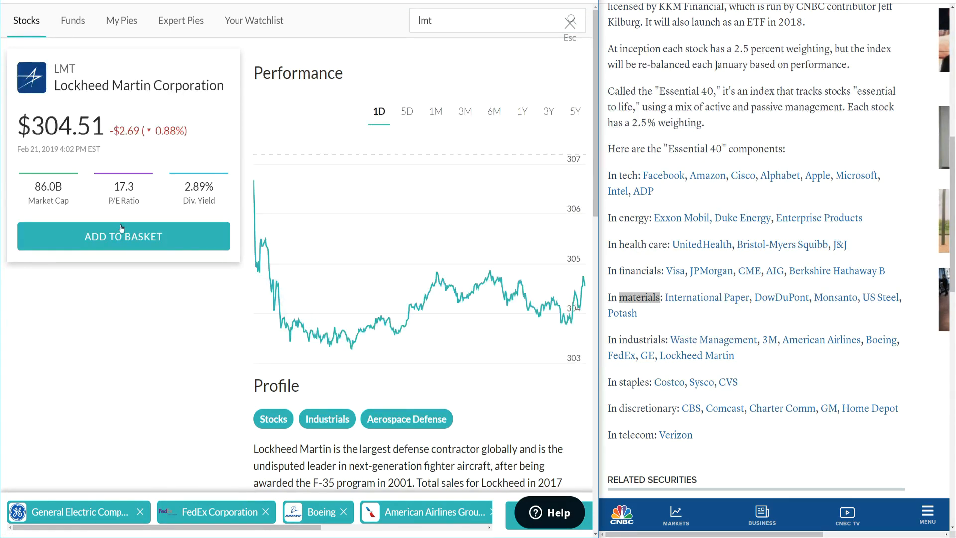
{"action": "left_click", "coordinate": [121, 228]}
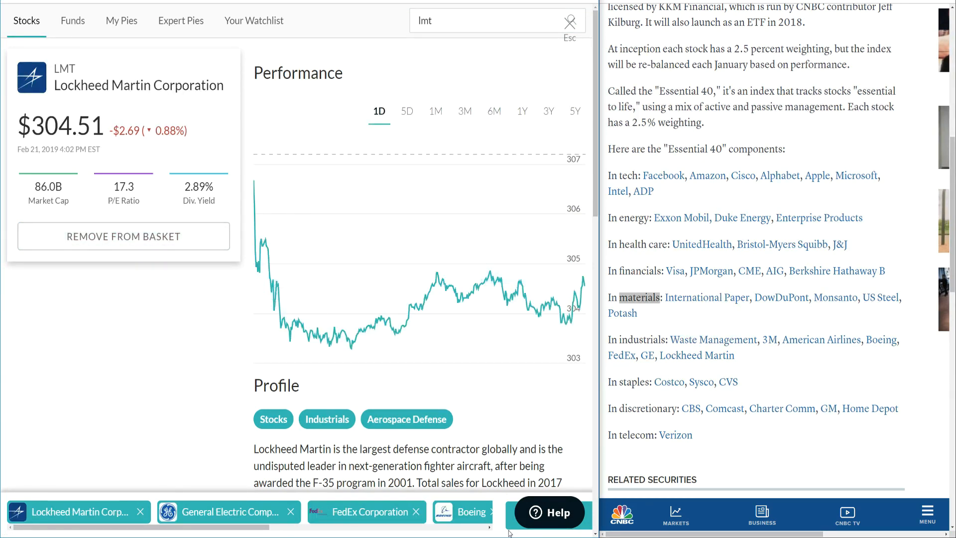
- Create a pie from the basket's seven industrials stocks and name it "Essential Industrials (7)"
{"action": "left_click", "coordinate": [509, 513]}
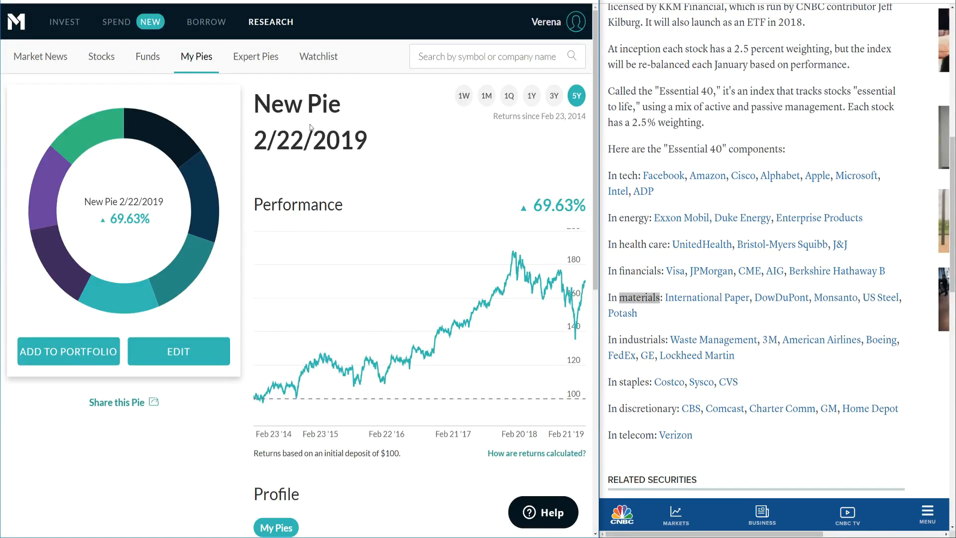
{"action": "left_click", "coordinate": [197, 56]}
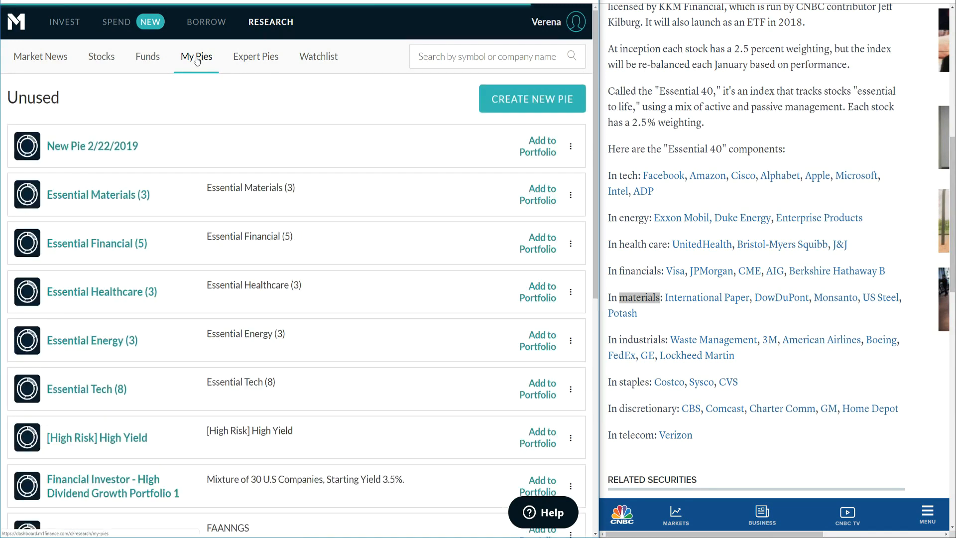
{"action": "left_click", "coordinate": [120, 147]}
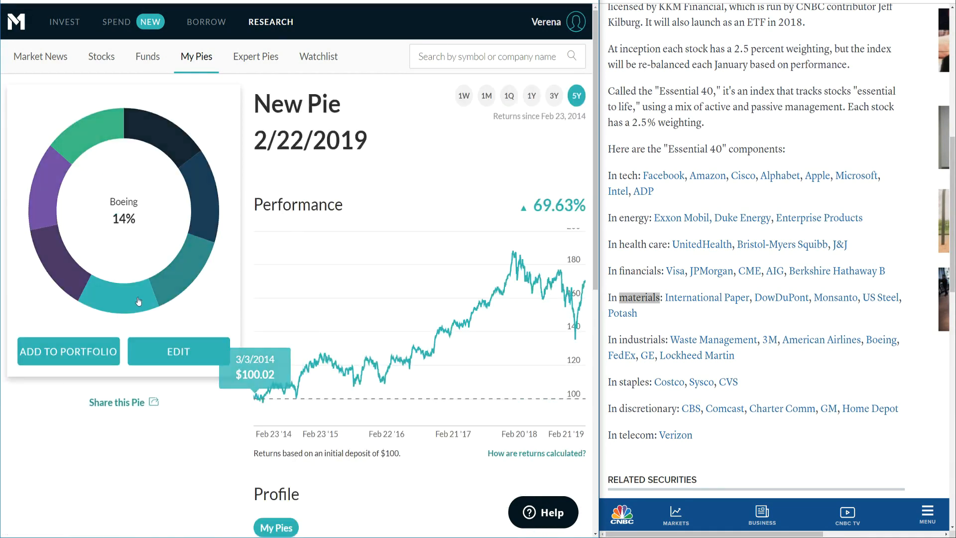
{"action": "left_click", "coordinate": [165, 349]}
{"action": "triple_click", "coordinate": [375, 351]}
{"action": "type", "text": "Essential Materials (3)"}
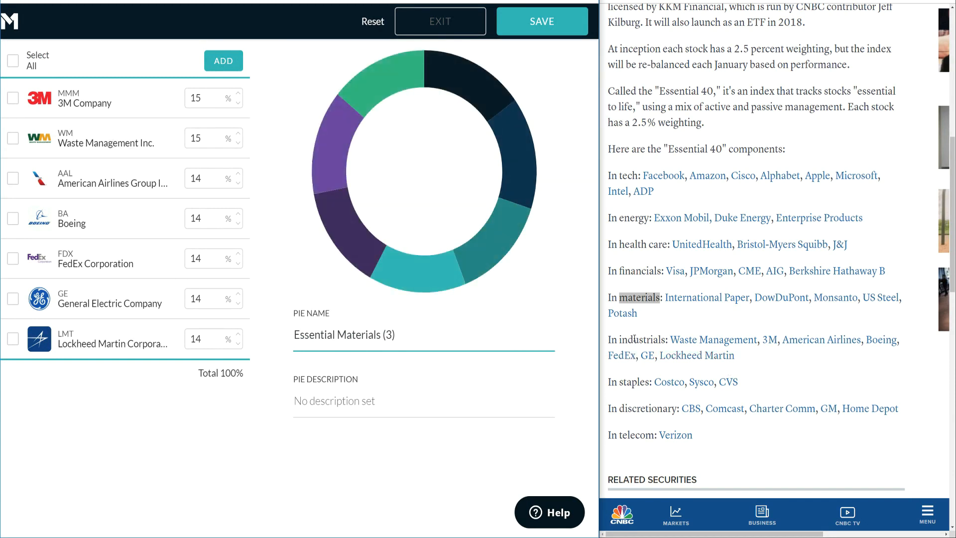
{"action": "double_click", "coordinate": [369, 331]}
{"action": "type", "text": "Industrials"}
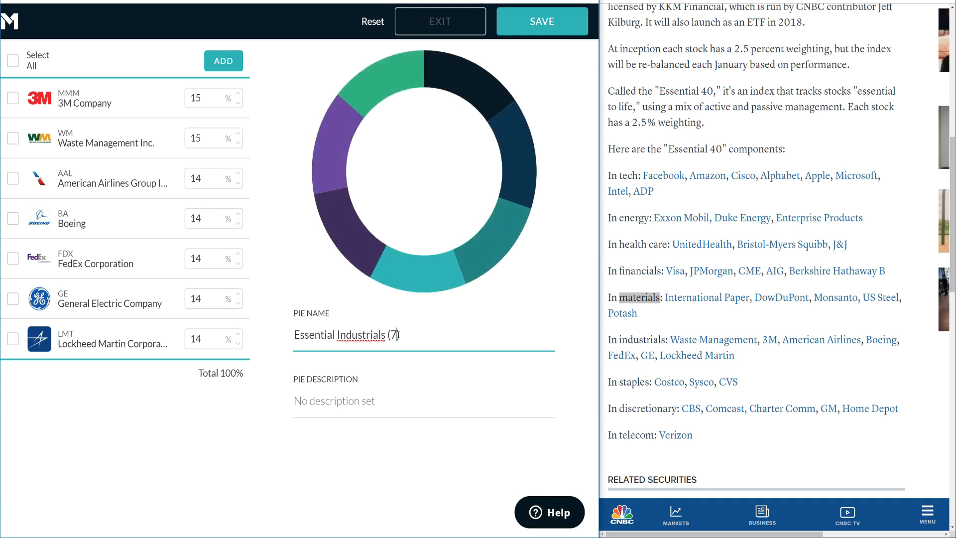
- Copy the pie name "Essential Industrials (7)" into the pie description
{"action": "triple_click", "coordinate": [417, 339]}
{"action": "key", "text": "ctrl+c"}
{"action": "left_click", "coordinate": [380, 392]}
{"action": "key", "text": "ctrl+v"}
- Check the spelling suggestions for the word "Industrials" in the pie name
{"action": "right_click", "coordinate": [369, 327]}
{"action": "left_click", "coordinate": [358, 335]}
{"action": "right_click", "coordinate": [381, 335]}
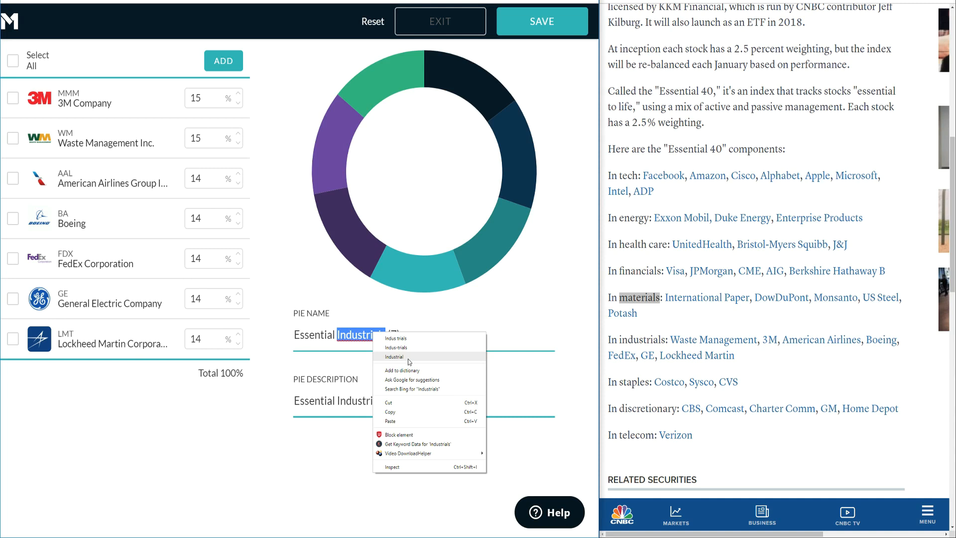
{"action": "key", "text": "Escape"}
- Replace the pie description with a fresh copy of the name "Essential Industrials (7)" and save the pie, returning to the pie list
{"action": "triple_click", "coordinate": [415, 343]}
{"action": "key", "text": "ctrl+c"}
{"action": "left_click", "coordinate": [415, 401]}
{"action": "key", "text": "ctrl+v"}
{"action": "key", "text": "ctrl+a"}
{"action": "key", "text": "ctrl+v"}
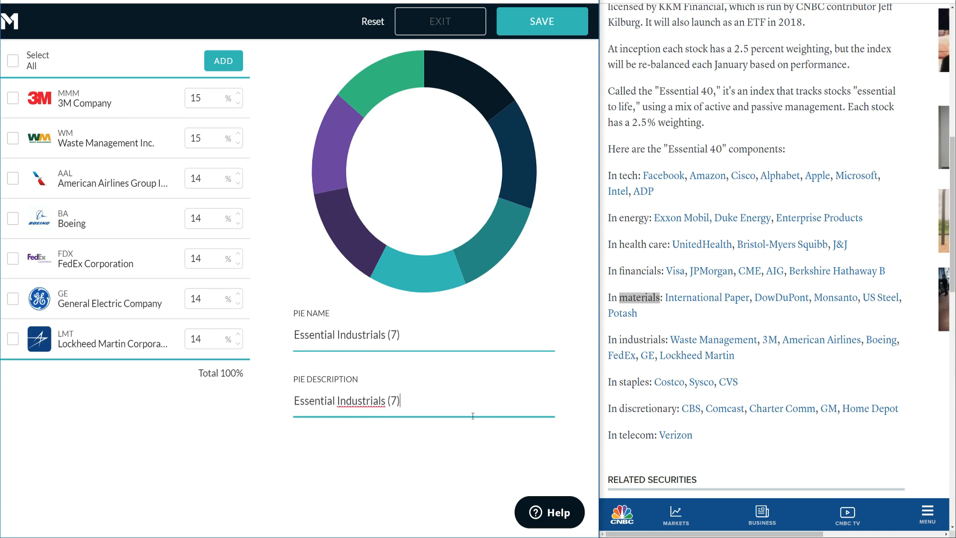
{"action": "left_click", "coordinate": [550, 21]}
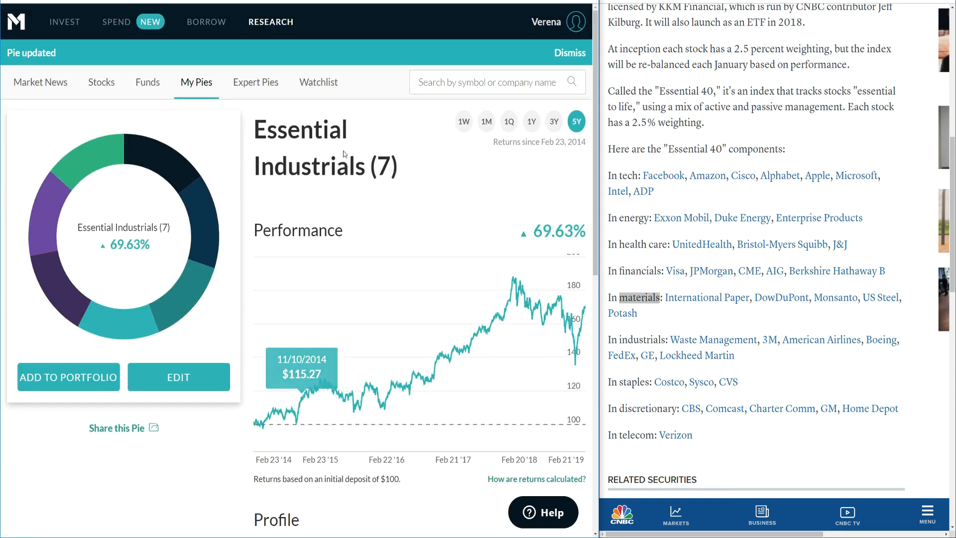
{"action": "left_click", "coordinate": [203, 91]}
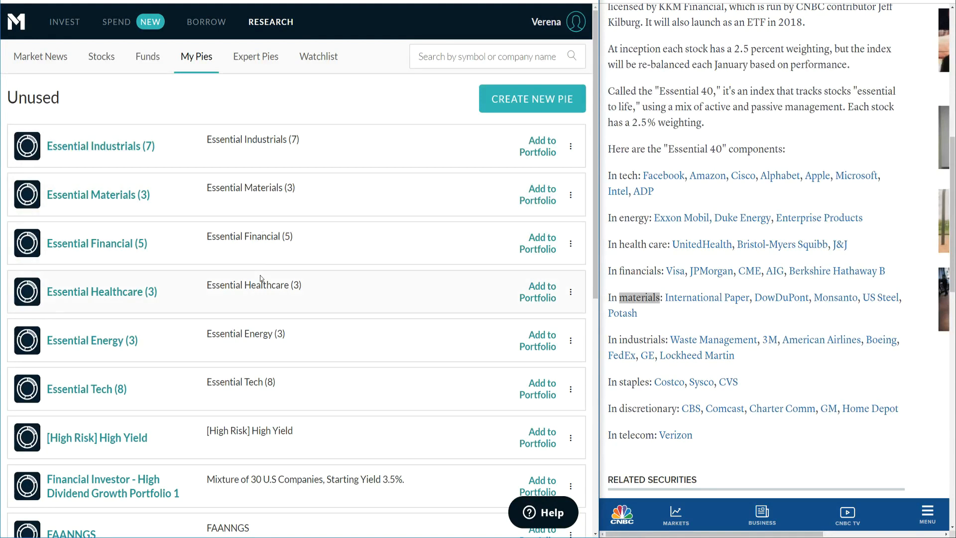
- Create a new pie combining the six saved "Essential" sector pies: Industrials, Materials, Financial, Healthcare, Energy and Tech
{"action": "left_click", "coordinate": [780, 389]}
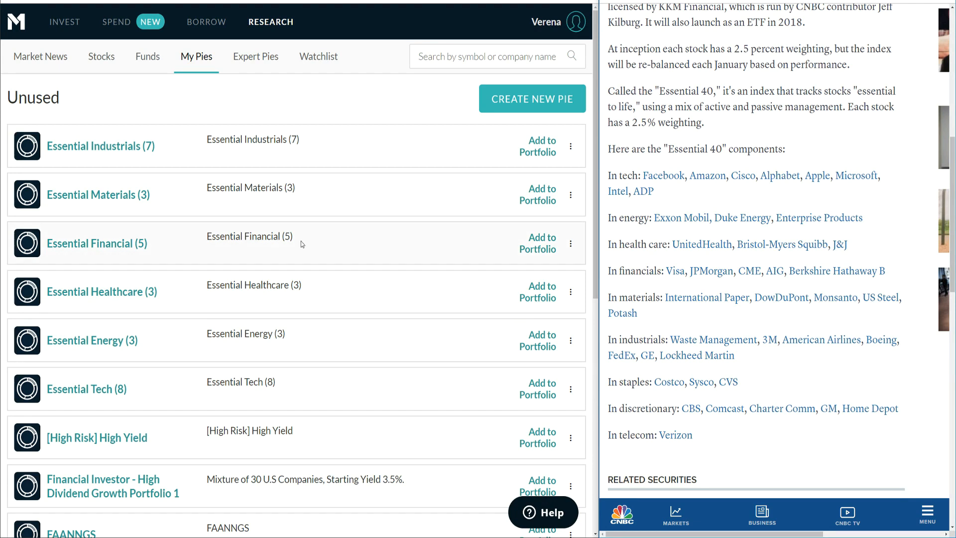
{"action": "left_click", "coordinate": [537, 101]}
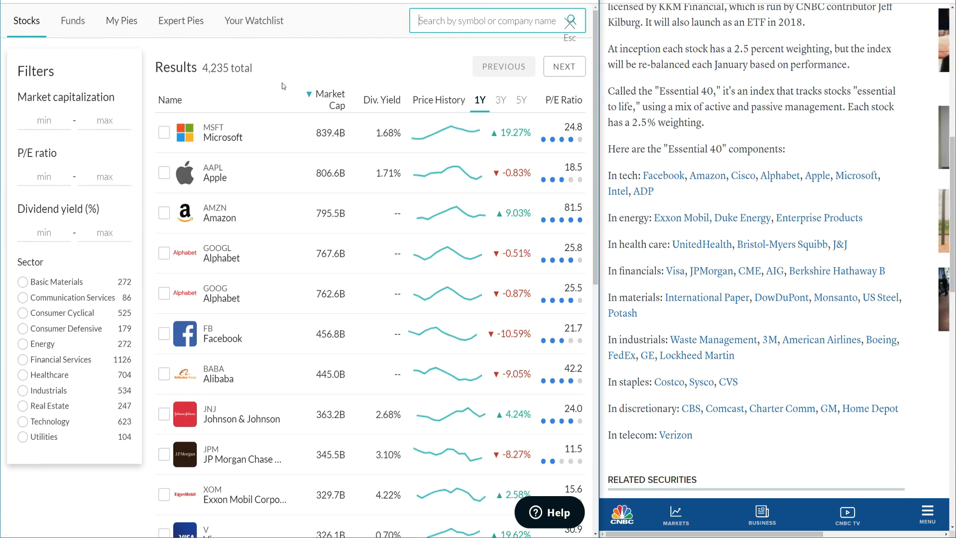
{"action": "left_click", "coordinate": [123, 22]}
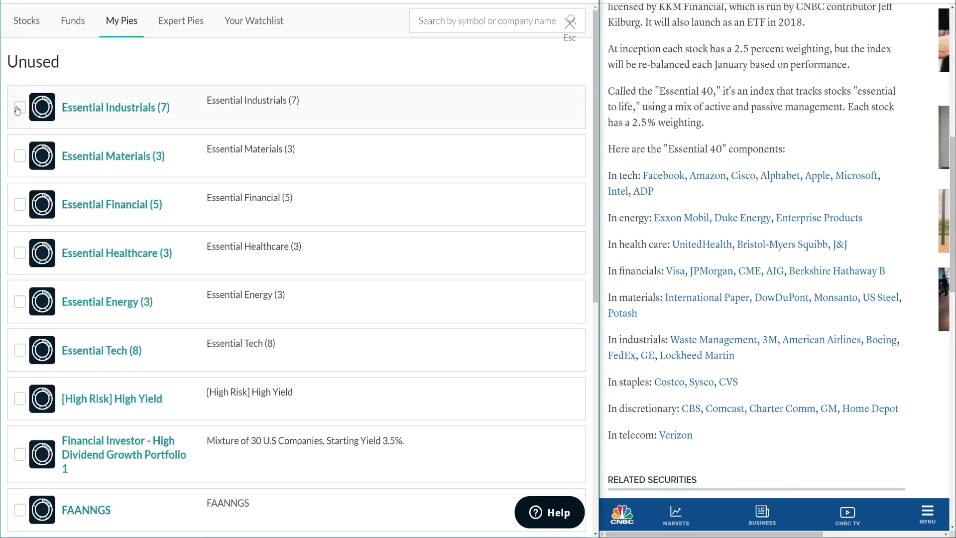
{"action": "left_click", "coordinate": [19, 110]}
{"action": "left_click", "coordinate": [20, 161]}
{"action": "left_click", "coordinate": [21, 207]}
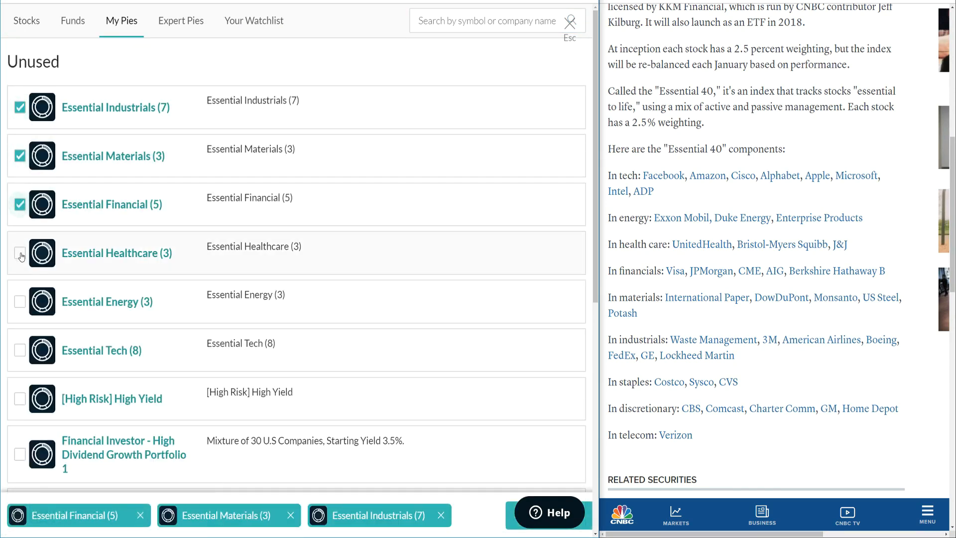
{"action": "left_click", "coordinate": [20, 253]}
{"action": "left_click", "coordinate": [19, 301]}
{"action": "left_click", "coordinate": [21, 351]}
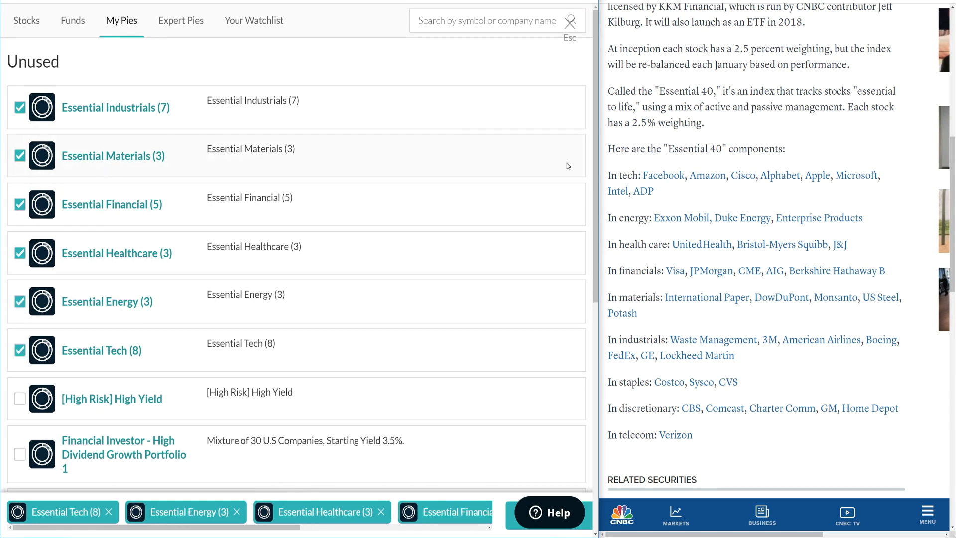
{"action": "left_click_drag", "start_coordinate": [599, 219], "coordinate": [728, 222]}
{"action": "left_click", "coordinate": [622, 513]}
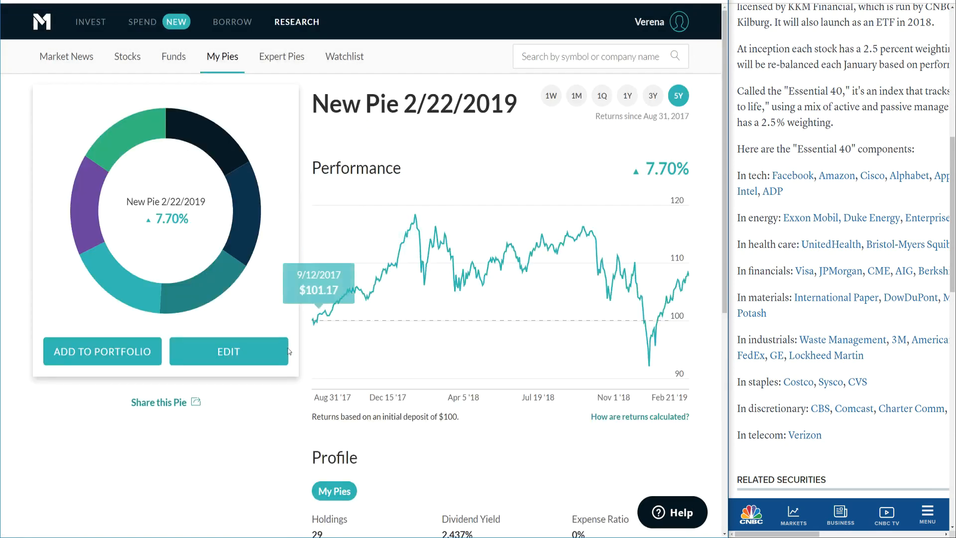
- Edit the new pie's weights, setting Essential Tech (8) to 20%, Essential Energy (3) to 10% and Essential Materials (3) to 10%
{"action": "left_click", "coordinate": [240, 354]}
{"action": "left_click_drag", "start_coordinate": [263, 304], "coordinate": [219, 296]}
{"action": "type", "text": "20"}
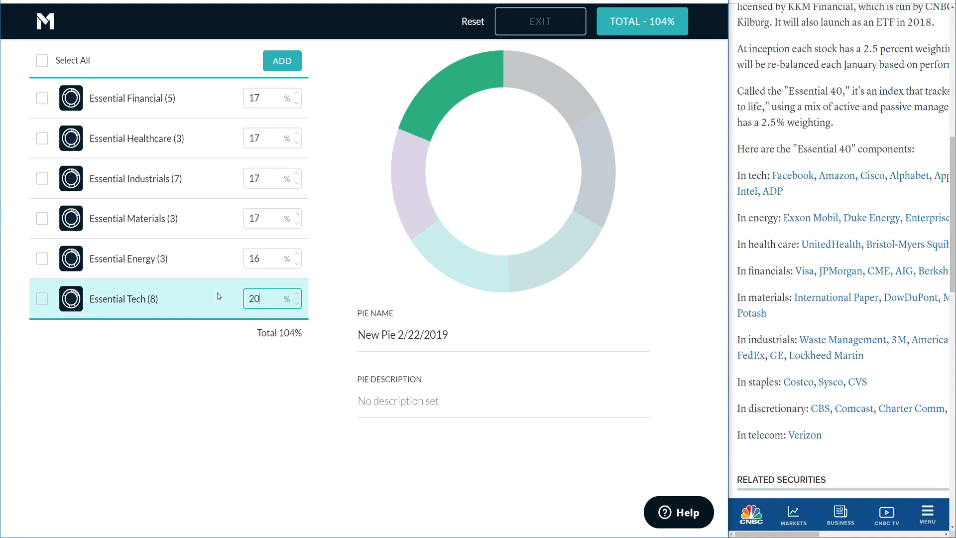
{"action": "left_click_drag", "start_coordinate": [263, 258], "coordinate": [164, 243]}
{"action": "type", "text": "10"}
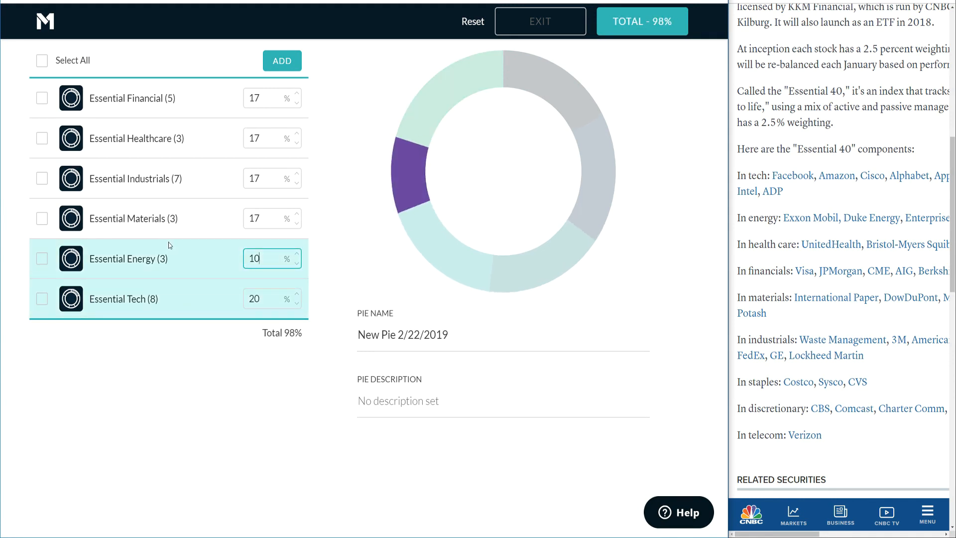
{"action": "left_click_drag", "start_coordinate": [265, 219], "coordinate": [167, 203]}
{"action": "type", "text": "10"}
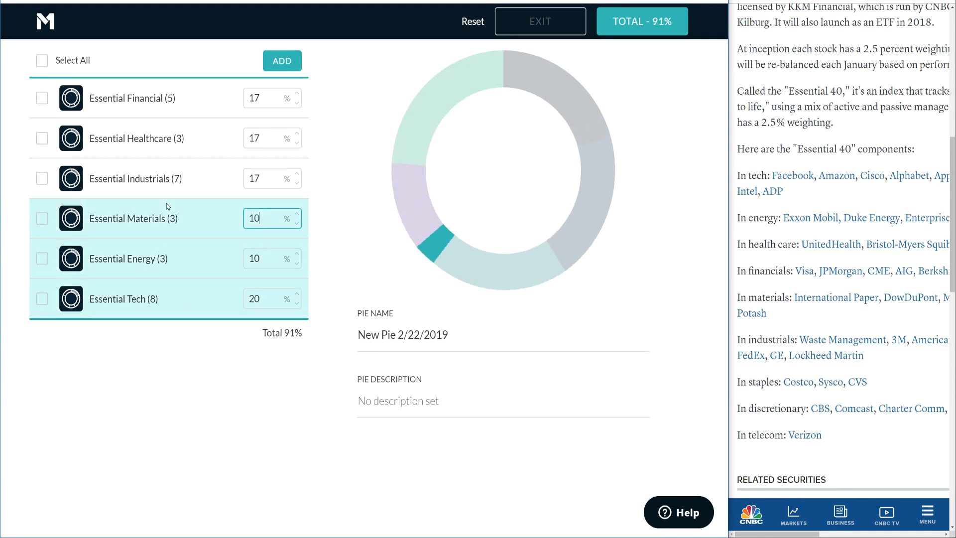
- Set the weights of Essential Healthcare (3) to 20%, Essential Financial (5) to 25% and Essential Industrials (7) to 15%
{"action": "left_click_drag", "start_coordinate": [278, 138], "coordinate": [202, 135]}
{"action": "type", "text": "20"}
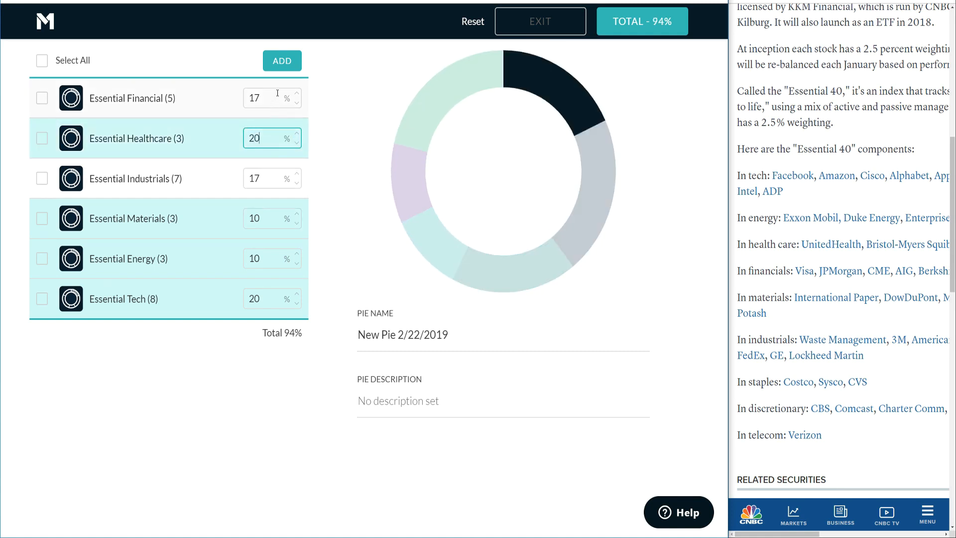
{"action": "left_click_drag", "start_coordinate": [276, 98], "coordinate": [229, 99]}
{"action": "type", "text": "25"}
{"action": "double_click", "coordinate": [273, 180]}
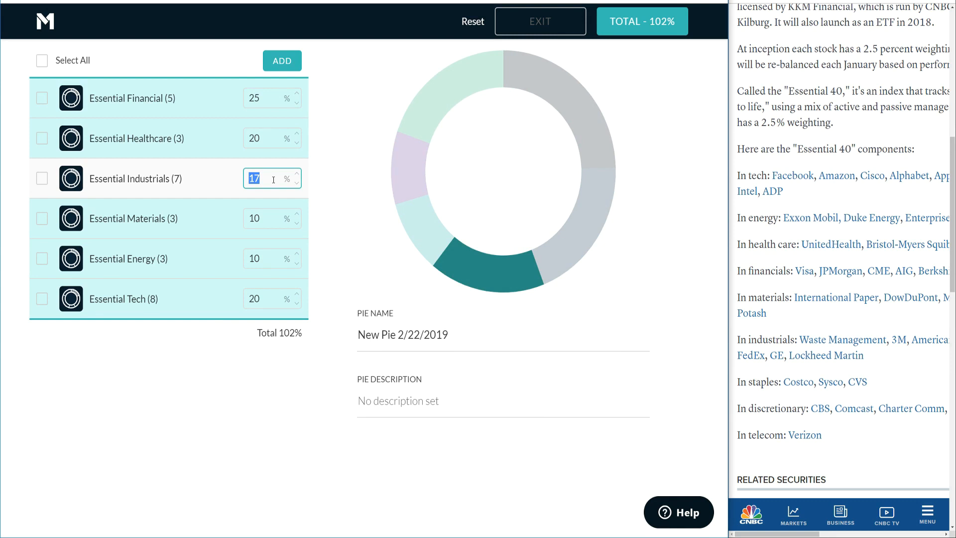
{"action": "type", "text": "15"}
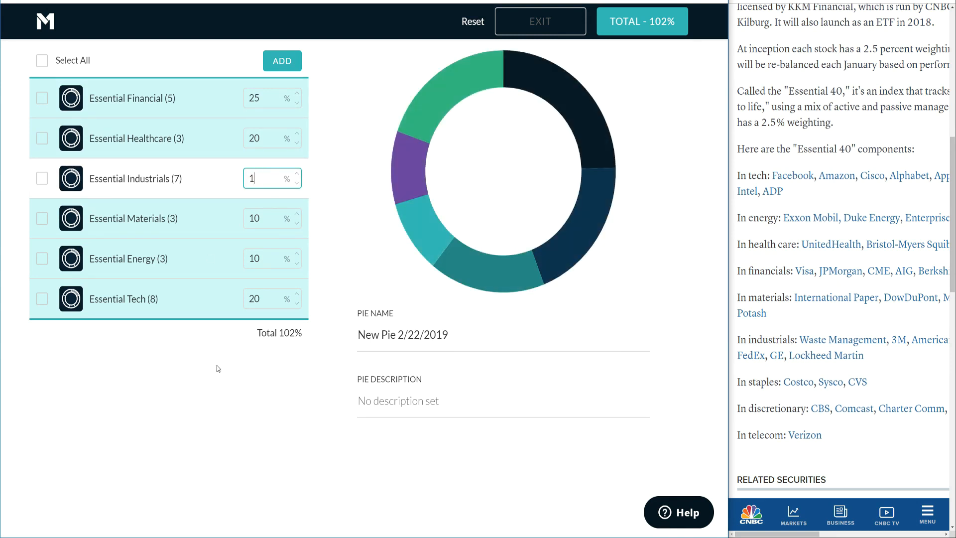
{"action": "left_click", "coordinate": [286, 374]}
{"action": "double_click", "coordinate": [292, 335]}
- Replace the default pie name with the previously copied name "Essential Industrials (7)" as a starting text
{"action": "left_click", "coordinate": [441, 335]}
{"action": "triple_click", "coordinate": [441, 333]}
{"action": "type", "text": "e"}
{"action": "key", "text": "BackSpace"}
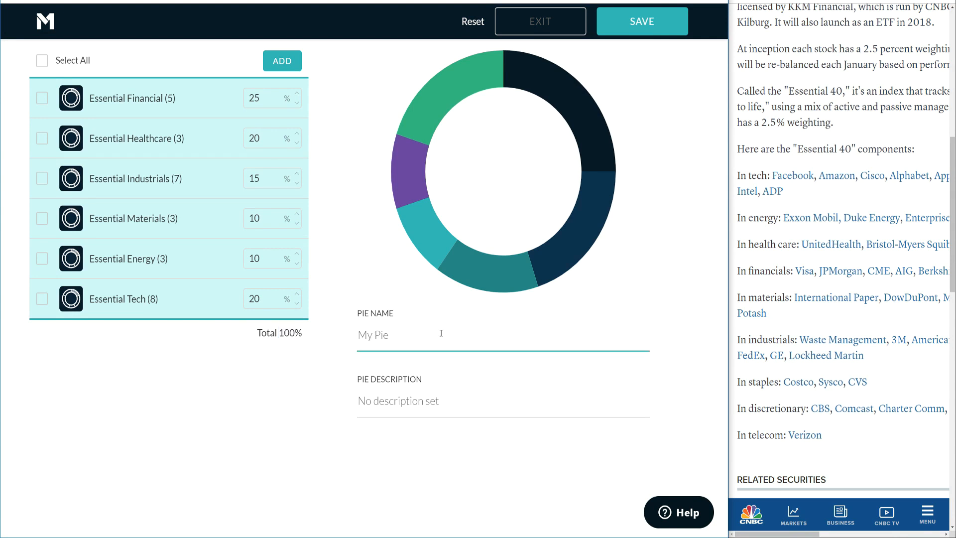
{"action": "key", "text": "ctrl+v"}
{"action": "double_click", "coordinate": [441, 333]}
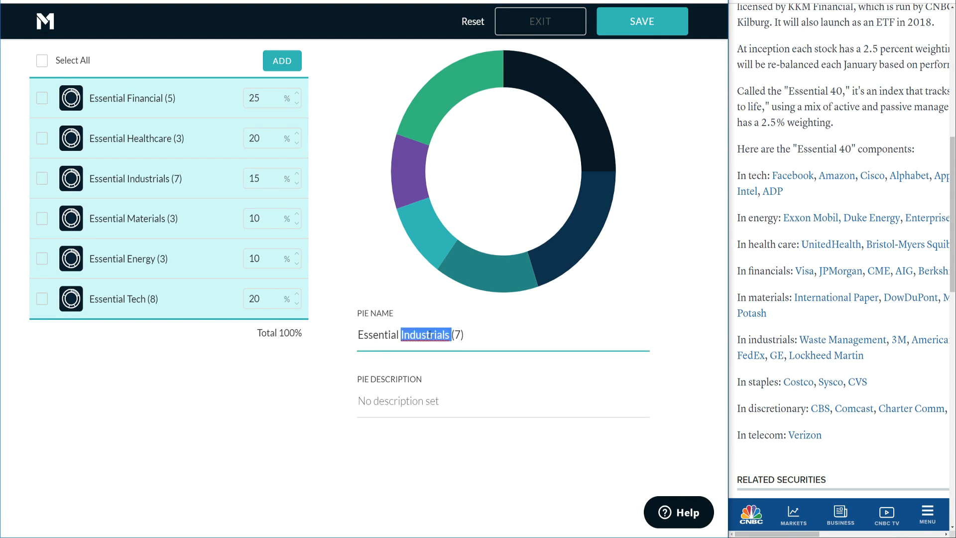
- Check the wording of the CNBC article's headline and change the pie name to "Essential Stock Portfolio"
{"action": "left_click", "coordinate": [762, 96]}
{"action": "scroll", "coordinate": [762, 95], "scroll_direction": "up", "scroll_amount": 10}
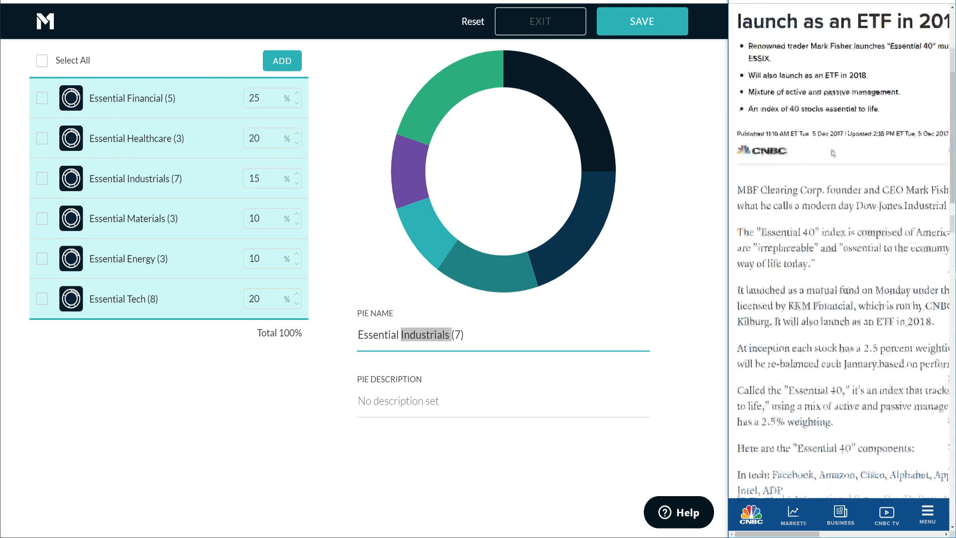
{"action": "left_click_drag", "start_coordinate": [738, 126], "coordinate": [819, 125]}
{"action": "left_click", "coordinate": [419, 336]}
{"action": "double_click", "coordinate": [420, 336]}
{"action": "type", "text": "St"}
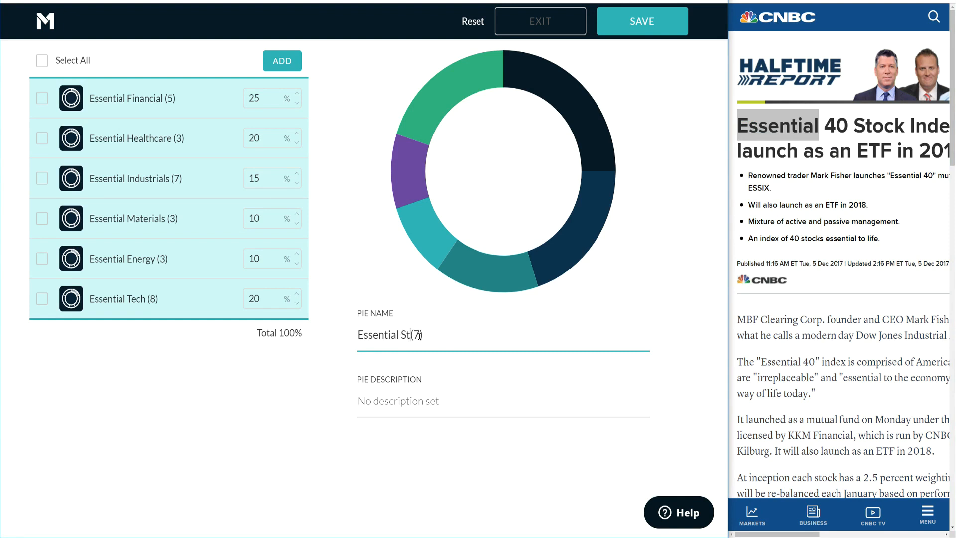
{"action": "type", "text": "ock Portfolio \\\\"}
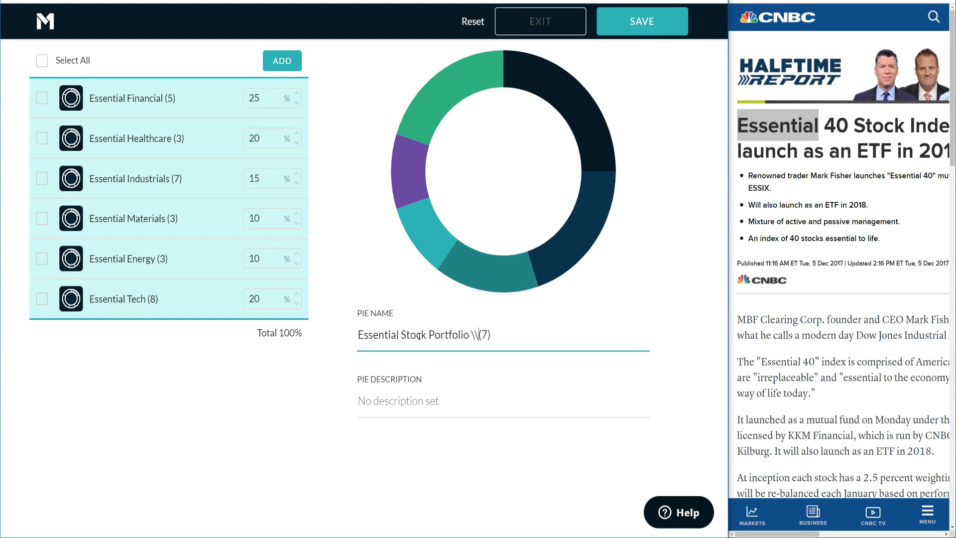
- Copy the name "Essential Stock Portfolio" into the pie description and save the pie
{"action": "triple_click", "coordinate": [419, 337]}
{"action": "key", "text": "ctrl+c"}
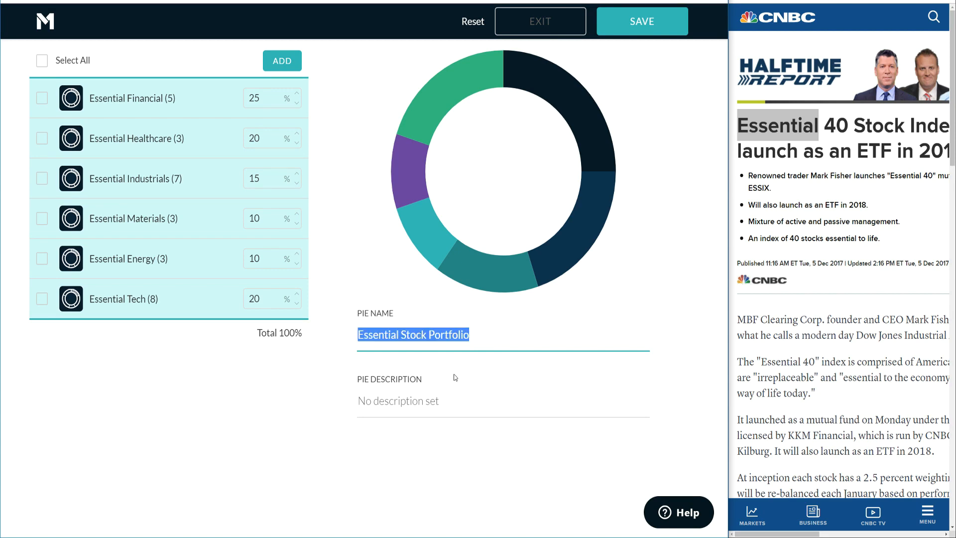
{"action": "left_click", "coordinate": [461, 398]}
{"action": "key", "text": "ctrl+v"}
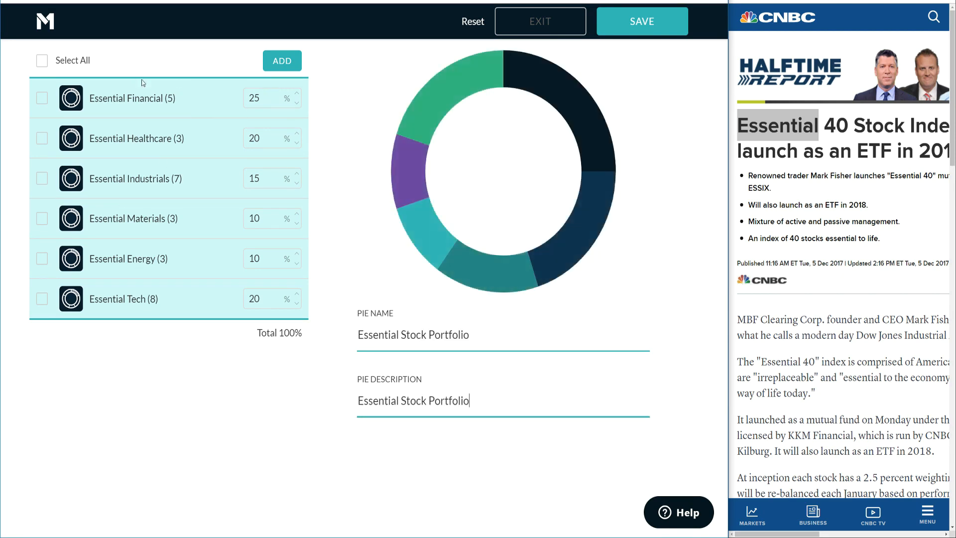
{"action": "left_click", "coordinate": [641, 21]}
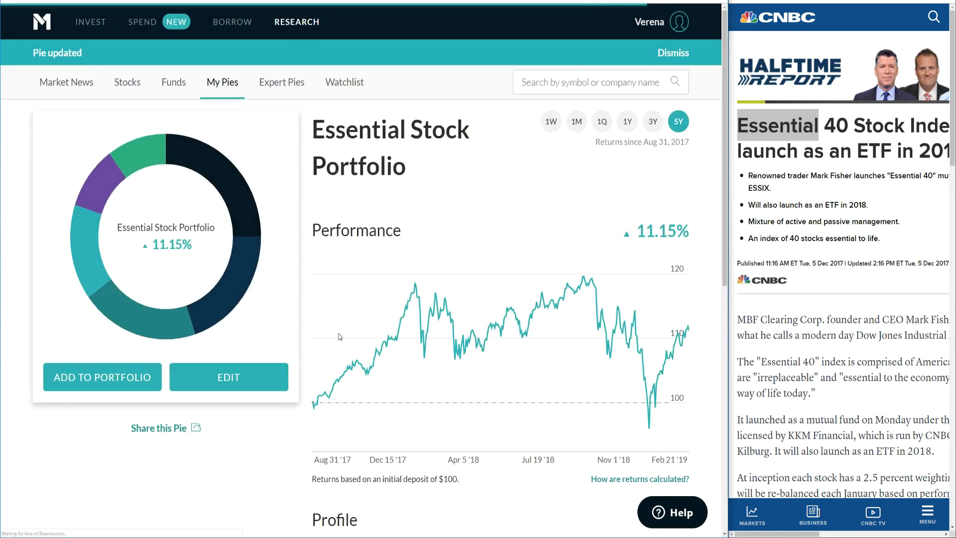
- Copy the share link of the Essential Stock Portfolio pie and close the sharing dialog
{"action": "left_click", "coordinate": [154, 427]}
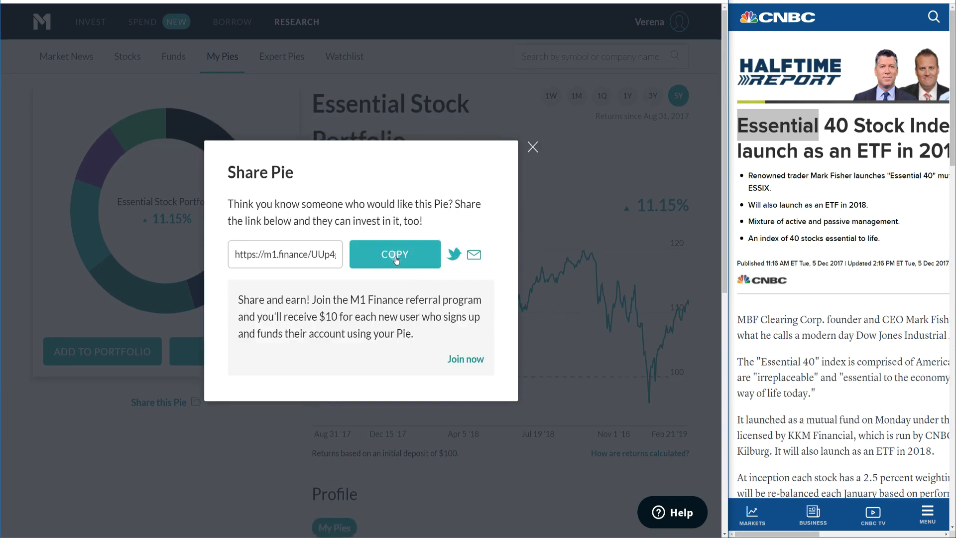
{"action": "left_click", "coordinate": [399, 265]}
{"action": "left_click", "coordinate": [531, 149]}
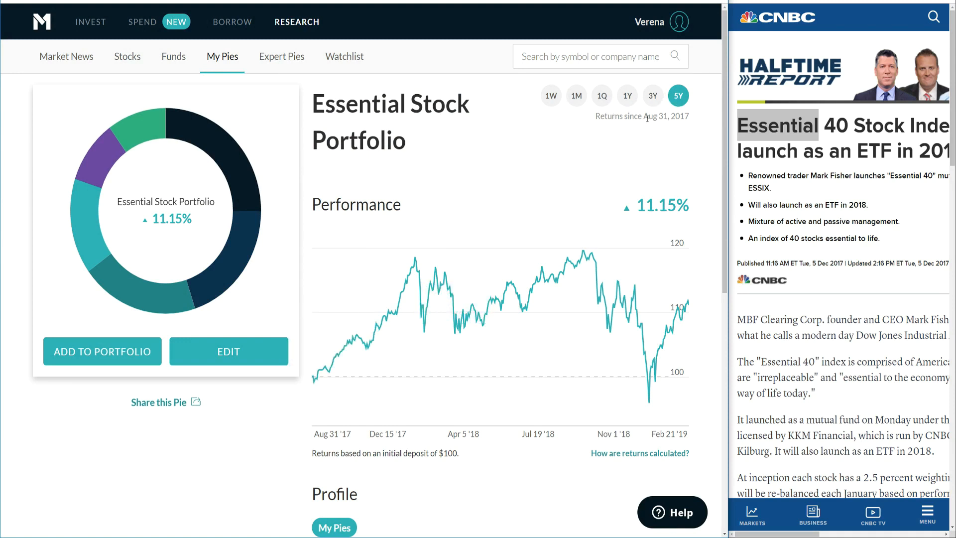
- Check the start date of the pie's returns and examine its performance over one year
{"action": "left_click_drag", "start_coordinate": [645, 117], "coordinate": [678, 117]}
{"action": "left_click", "coordinate": [628, 96]}
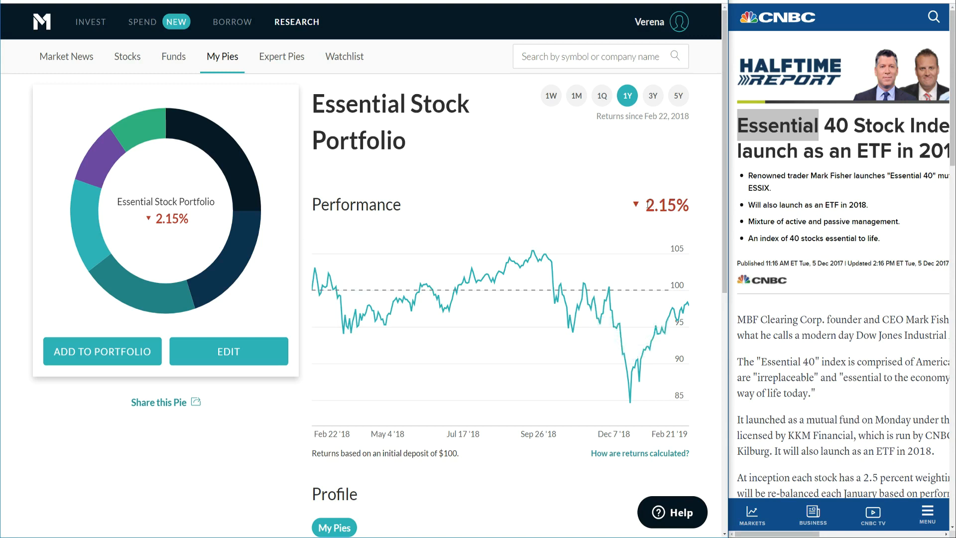
{"action": "left_click_drag", "start_coordinate": [647, 204], "coordinate": [700, 202]}
{"action": "left_click", "coordinate": [706, 215]}
- Look up the S&P 500 index on CNN Business in a new tab and show its 1 year chart
{"action": "key", "text": "ctrl+t"}
{"action": "type", "text": "cnn"}
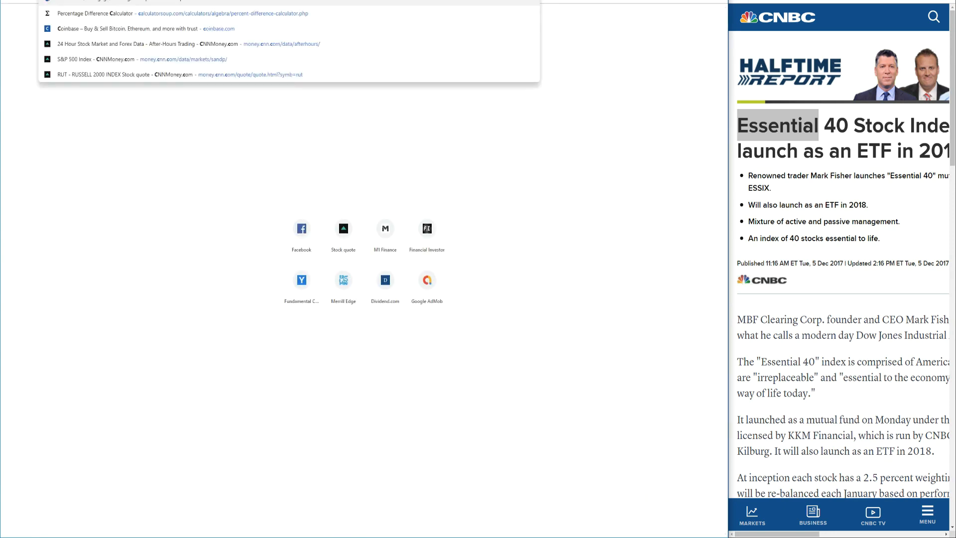
{"action": "key", "text": "Return"}
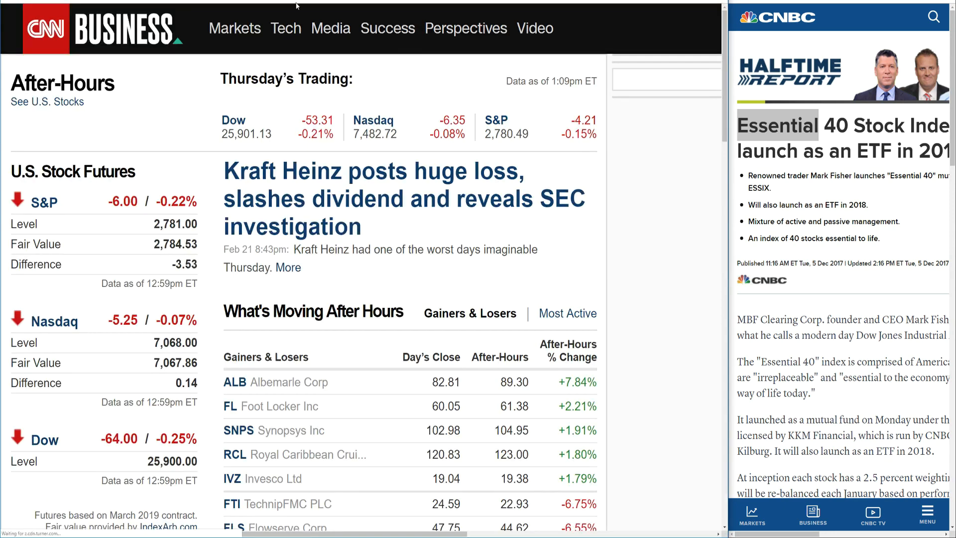
{"action": "left_click", "coordinate": [496, 121]}
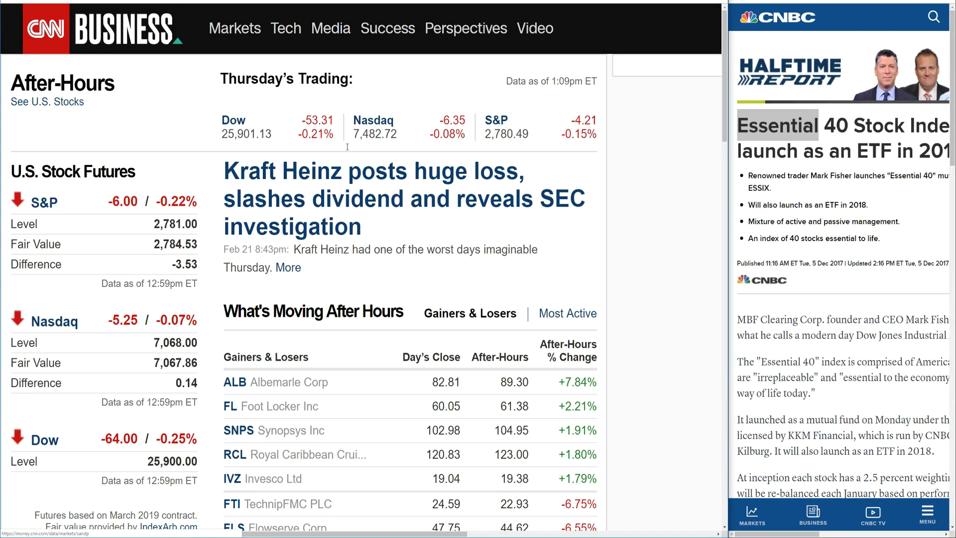
{"action": "left_click", "coordinate": [57, 235]}
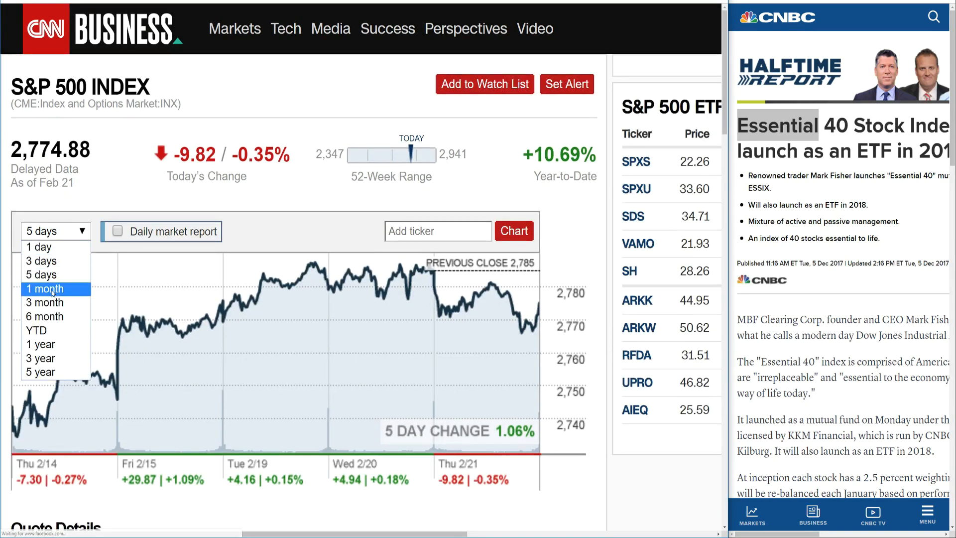
{"action": "left_click", "coordinate": [50, 346]}
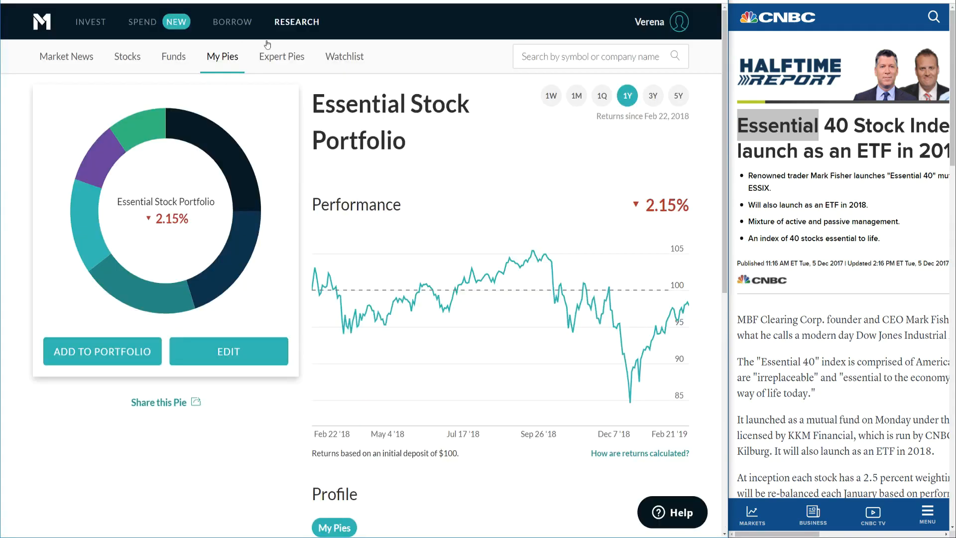
- Return to the Essential Stock Portfolio in M1 Finance, review its slices and target weights, and open the Essential Financial (5) slice
{"action": "scroll", "coordinate": [573, 224], "scroll_direction": "down", "scroll_amount": 5}
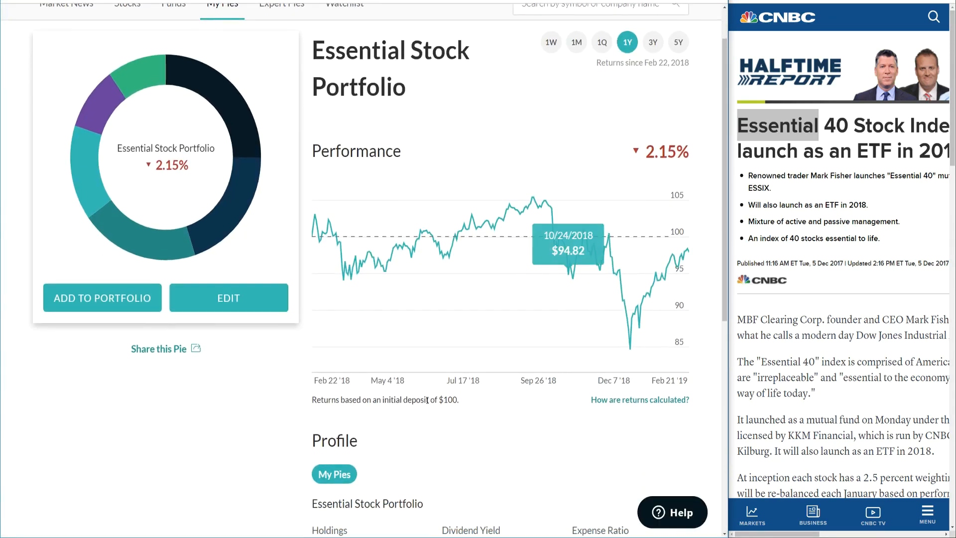
{"action": "scroll", "coordinate": [439, 395], "scroll_direction": "down", "scroll_amount": 3}
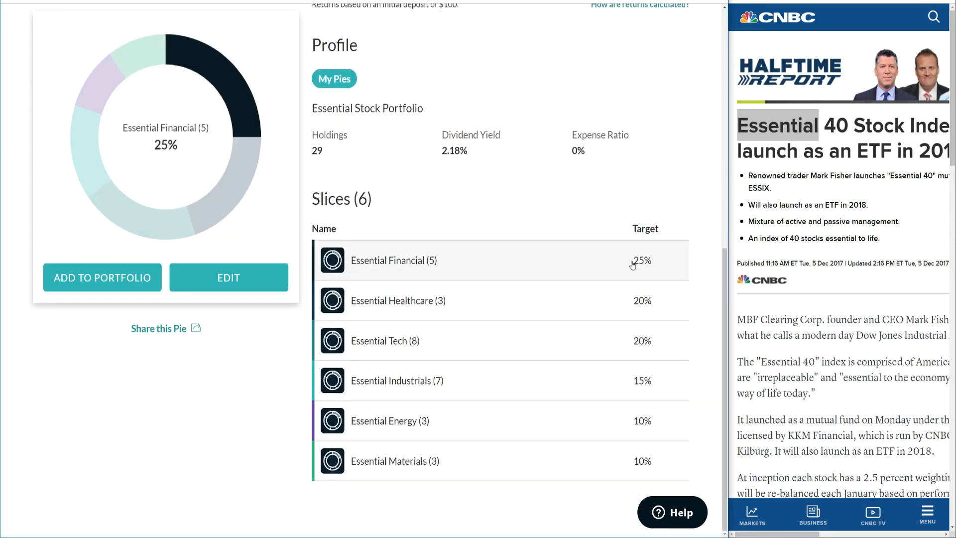
{"action": "left_click", "coordinate": [533, 258]}
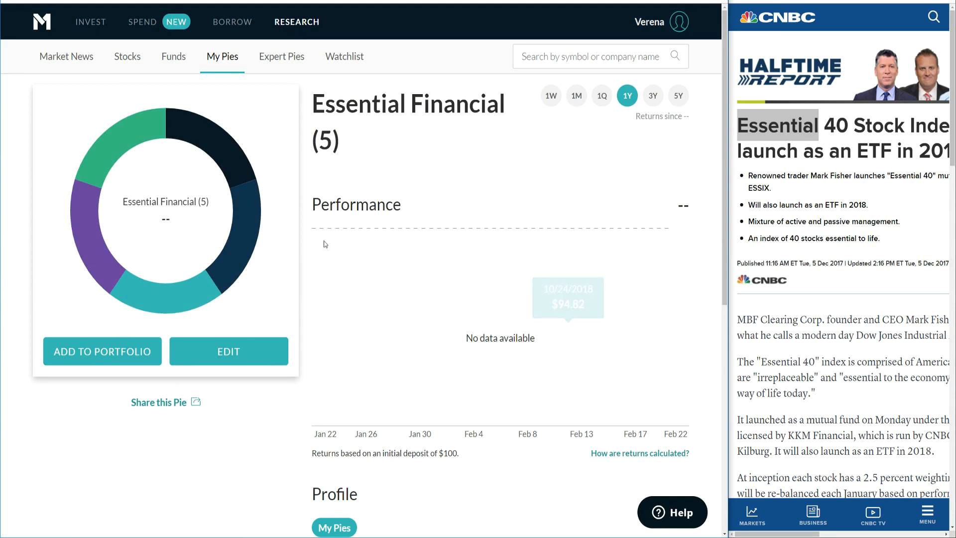
- Reopen the Essential Stock Portfolio for editing and set Essential Tech (8) to 25%, Essential Financial (5) to 15% and Essential Healthcare (3) to 25%
{"action": "left_click", "coordinate": [225, 54]}
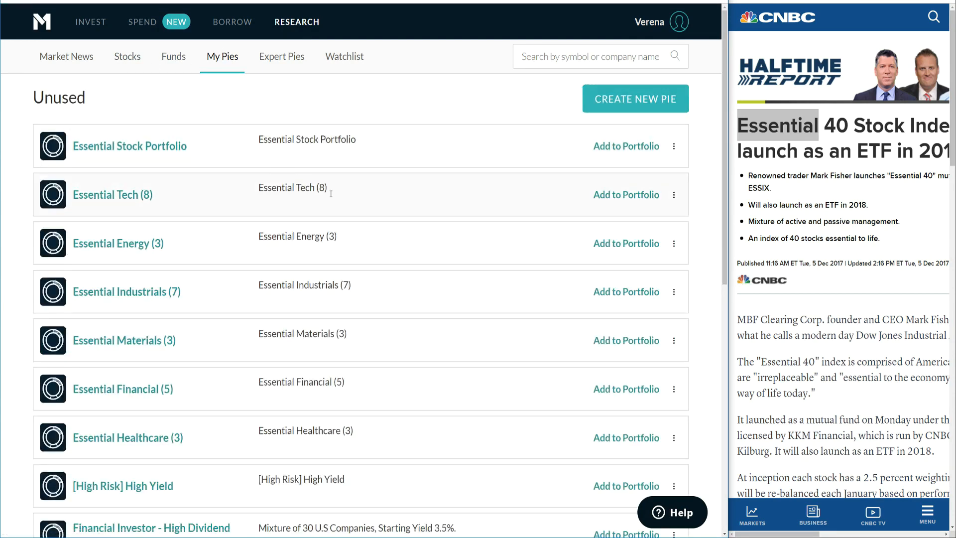
{"action": "left_click", "coordinate": [147, 148]}
{"action": "left_click", "coordinate": [222, 288]}
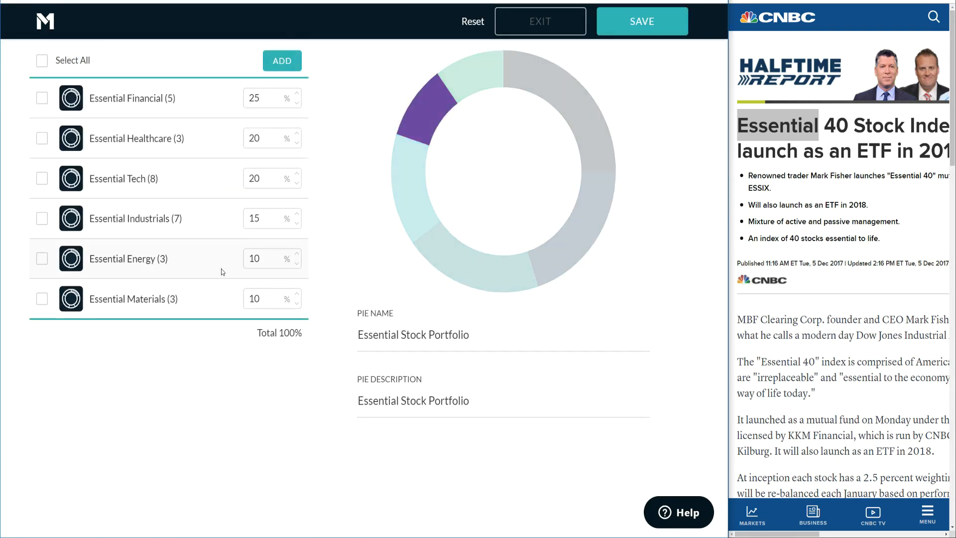
{"action": "double_click", "coordinate": [254, 179]}
{"action": "type", "text": "25"}
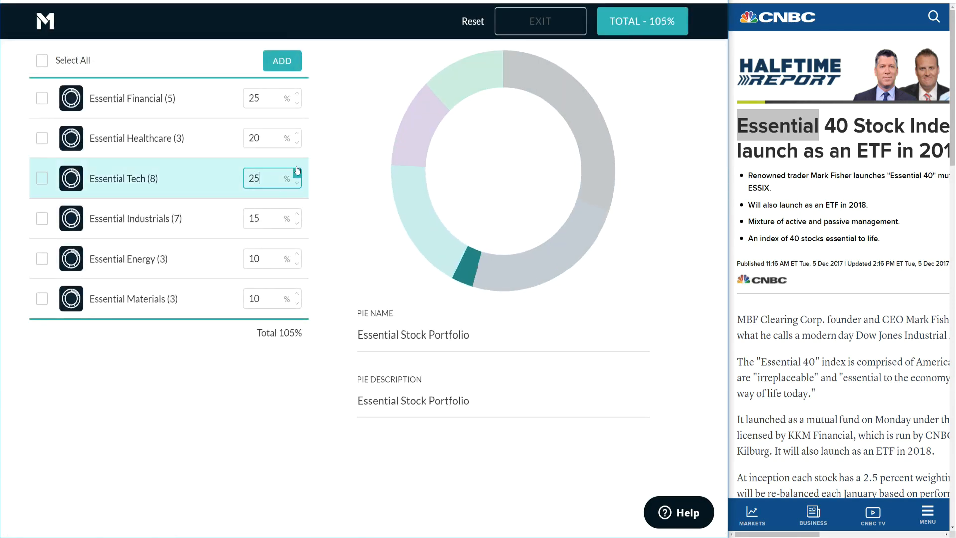
{"action": "double_click", "coordinate": [272, 98]}
{"action": "type", "text": "15"}
{"action": "key", "text": "Tab"}
{"action": "type", "text": "2"}
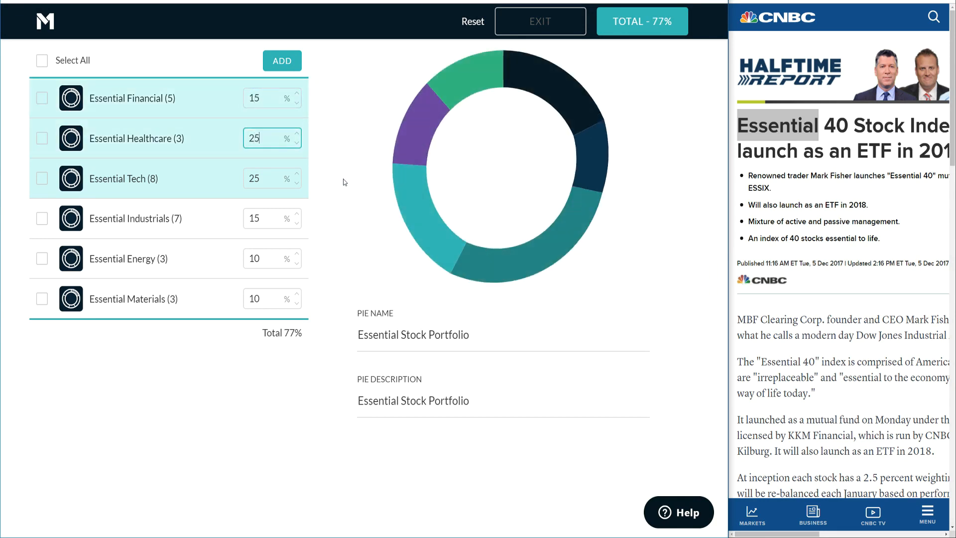
- Complete the 25% target for Essential Healthcare (3) and save the Essential Stock Portfolio's new weights
{"action": "type", "text": "5"}
{"action": "left_click", "coordinate": [324, 194]}
{"action": "left_click", "coordinate": [642, 21]}
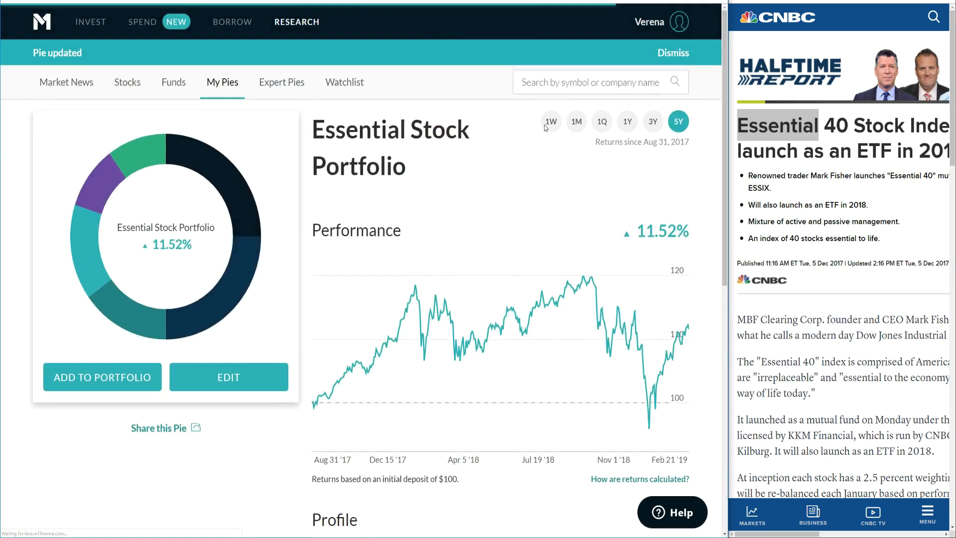
- Show the updated pie's performance over one year and highlight its return
{"action": "left_click", "coordinate": [629, 124]}
{"action": "left_click_drag", "start_coordinate": [643, 235], "coordinate": [704, 233]}
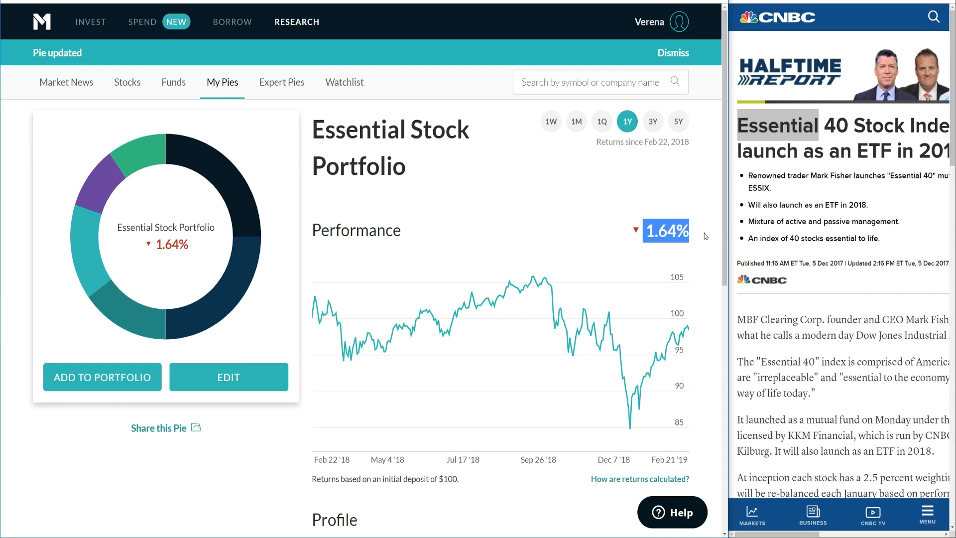
{"action": "left_click", "coordinate": [668, 243]}
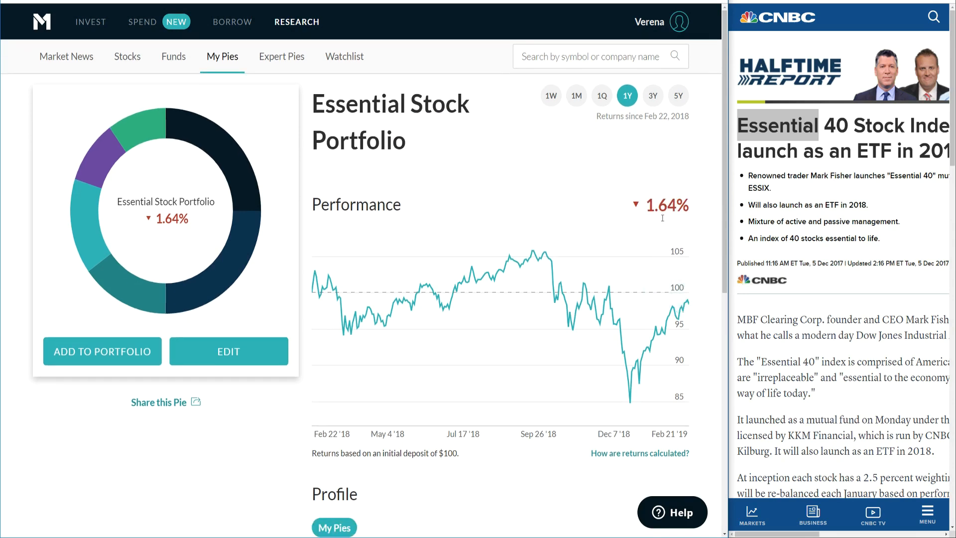
{"action": "scroll", "coordinate": [379, 308], "scroll_direction": "down", "scroll_amount": 2}
{"action": "scroll", "coordinate": [567, 379], "scroll_direction": "down", "scroll_amount": 2}
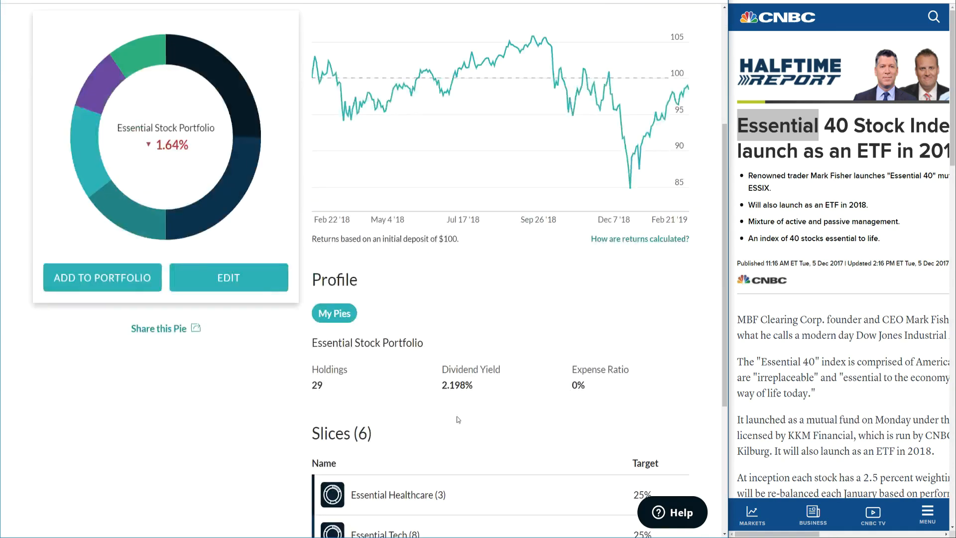
{"action": "scroll", "coordinate": [500, 425], "scroll_direction": "down", "scroll_amount": 5}
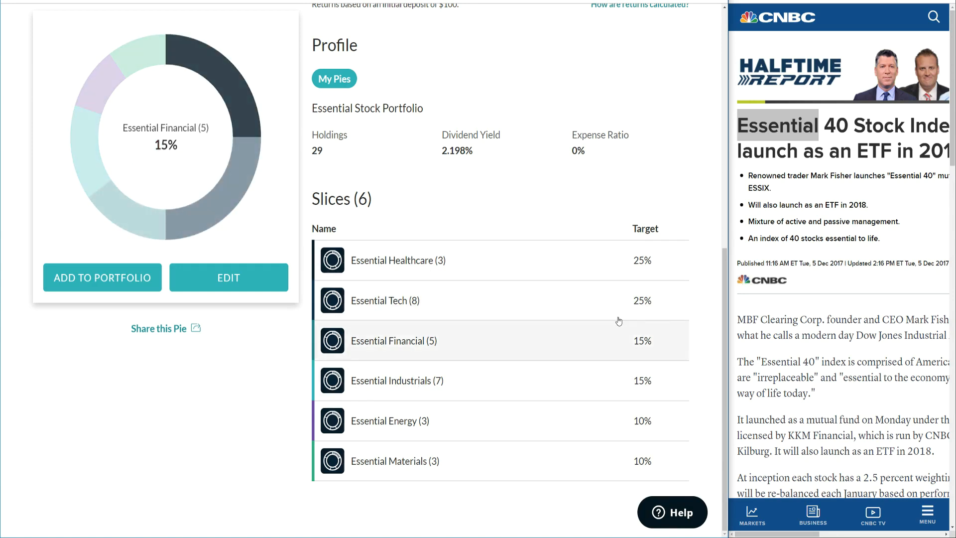
{"action": "scroll", "coordinate": [516, 269], "scroll_direction": "up", "scroll_amount": 4}
{"action": "scroll", "coordinate": [516, 269], "scroll_direction": "down", "scroll_amount": 3}
{"action": "scroll", "coordinate": [557, 294], "scroll_direction": "down", "scroll_amount": 1}
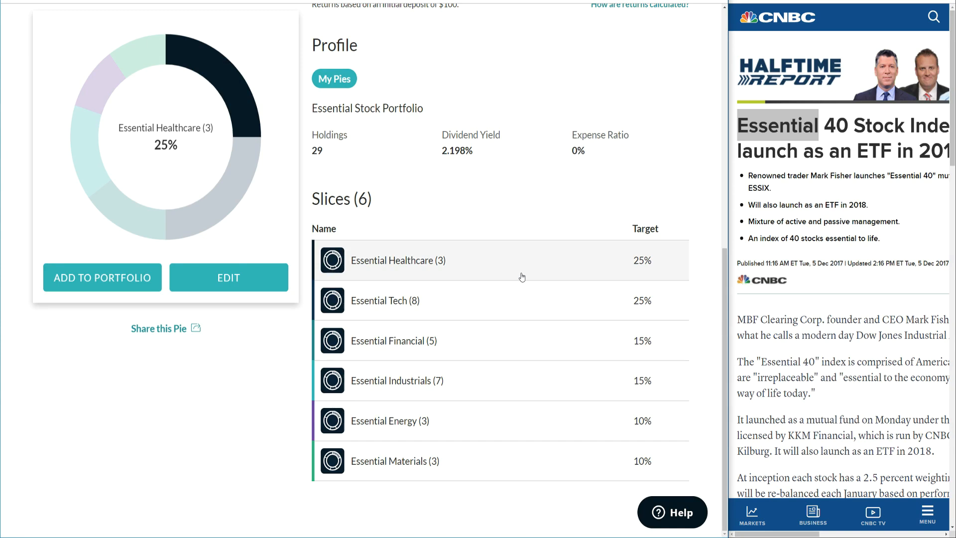
{"action": "scroll", "coordinate": [408, 300], "scroll_direction": "up", "scroll_amount": 8}
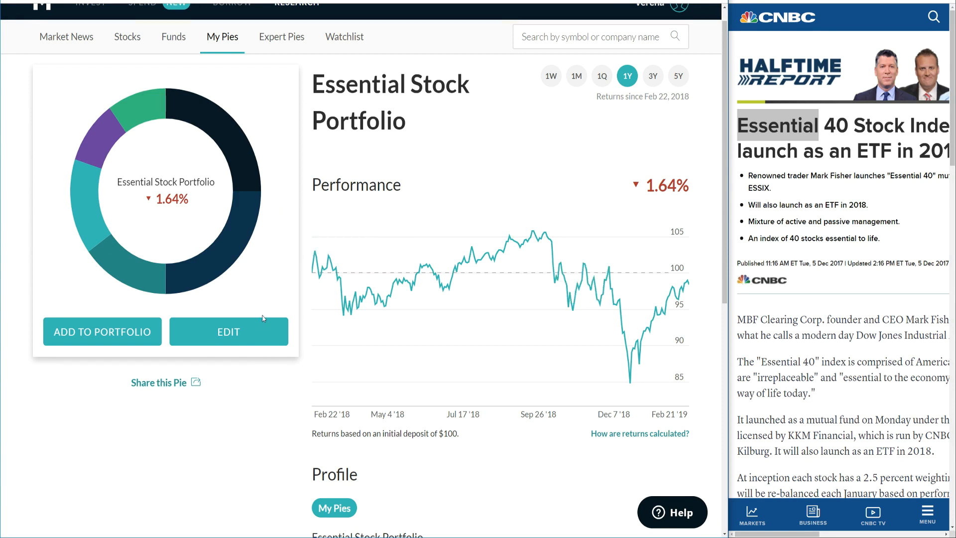
- Reopen the pie for editing, leave without changes for the Roth IRA portfolio overview, and widen the CNBC article beside it
{"action": "left_click", "coordinate": [262, 336]}
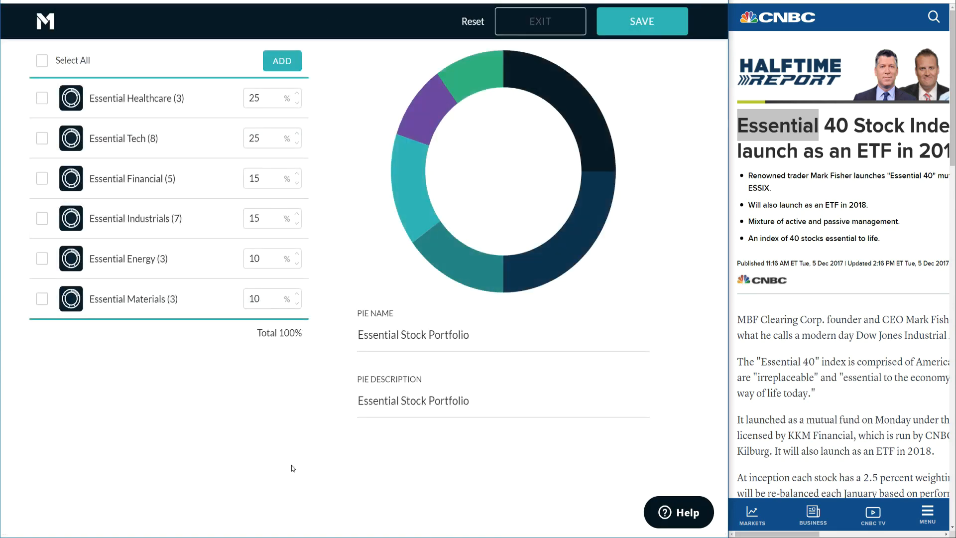
{"action": "left_click", "coordinate": [46, 20]}
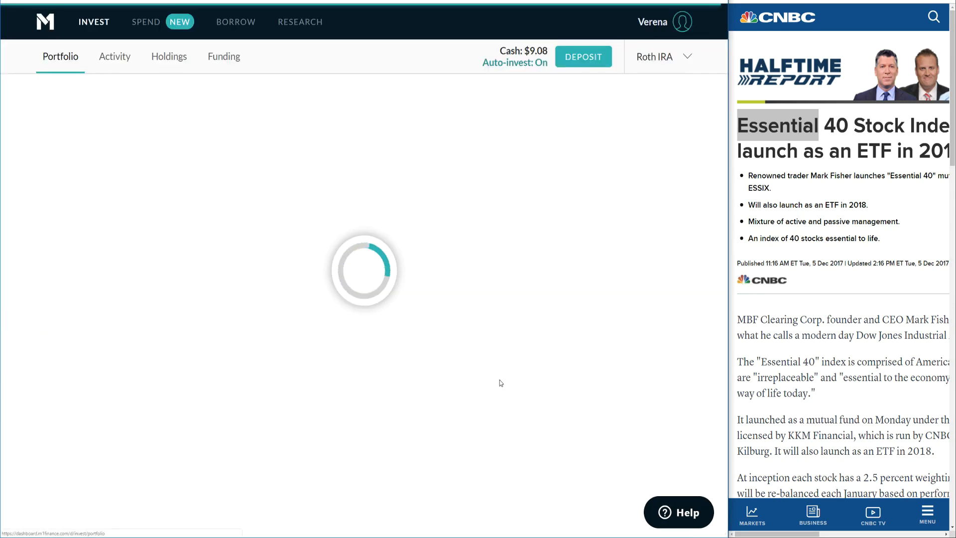
{"action": "left_click_drag", "start_coordinate": [728, 271], "coordinate": [512, 262]}
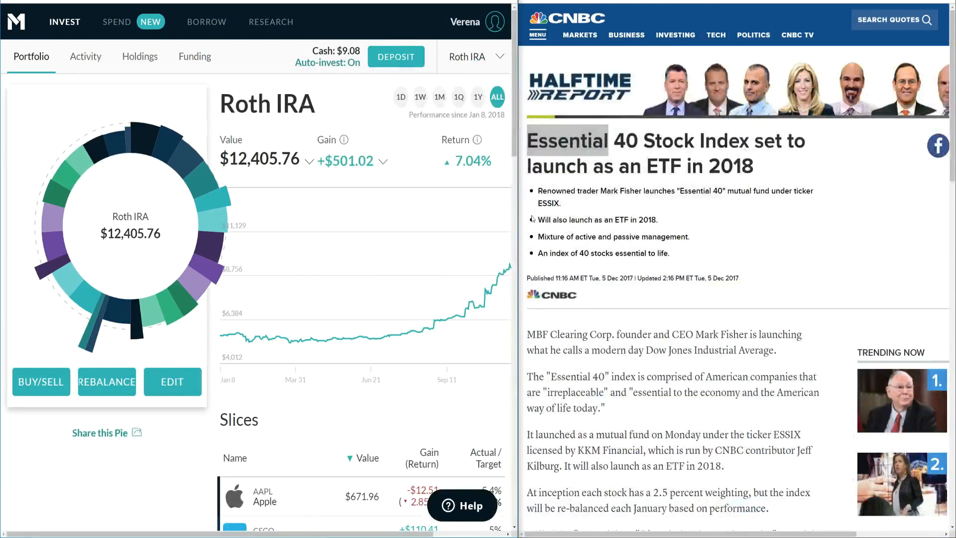